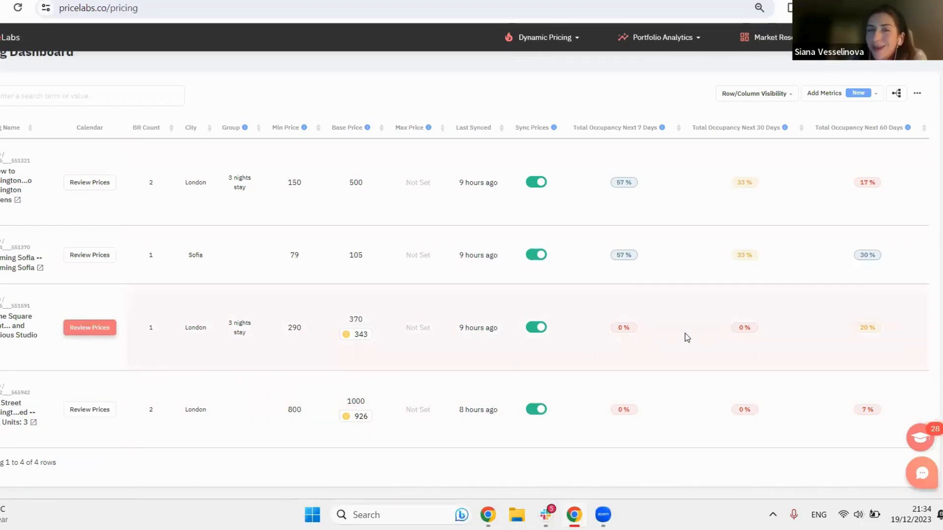
Step: Review how the recommended base price for the Sloane Square studio was calculated
mouse_move(622, 332)
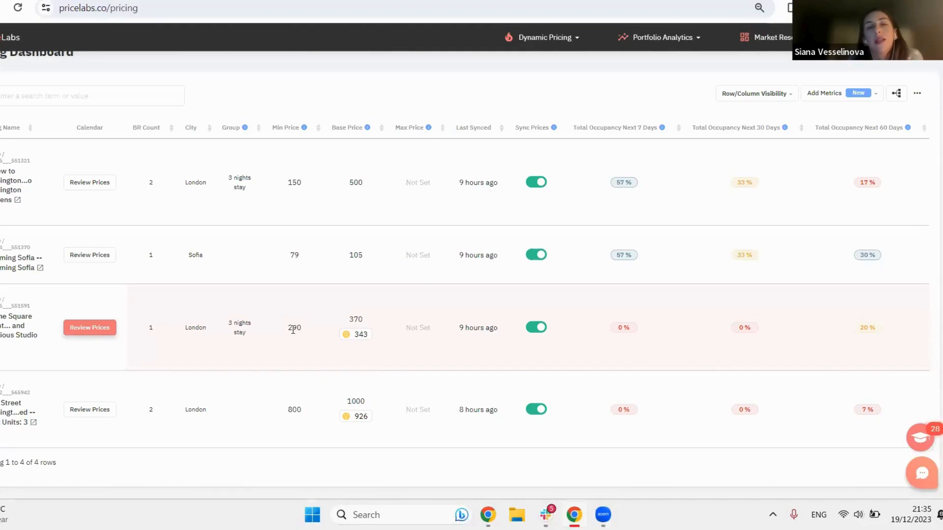
left_click(360, 339)
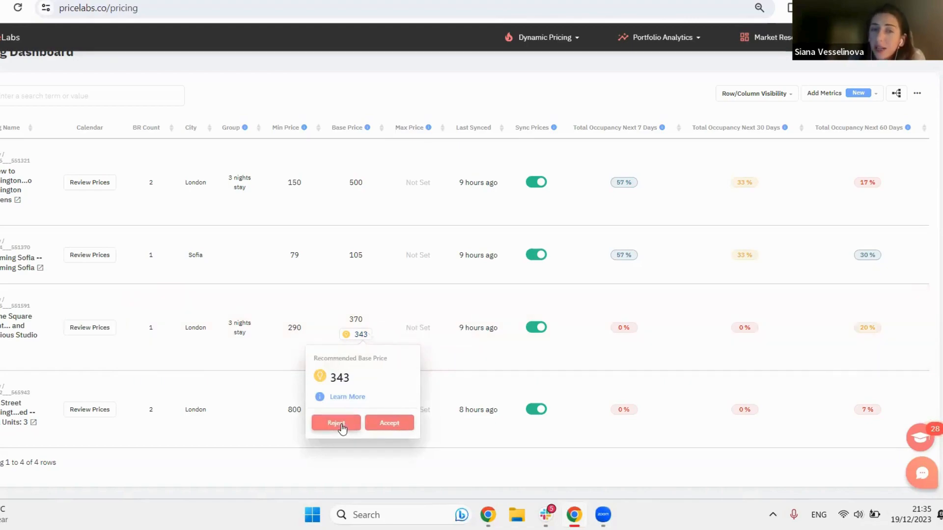
left_click(346, 404)
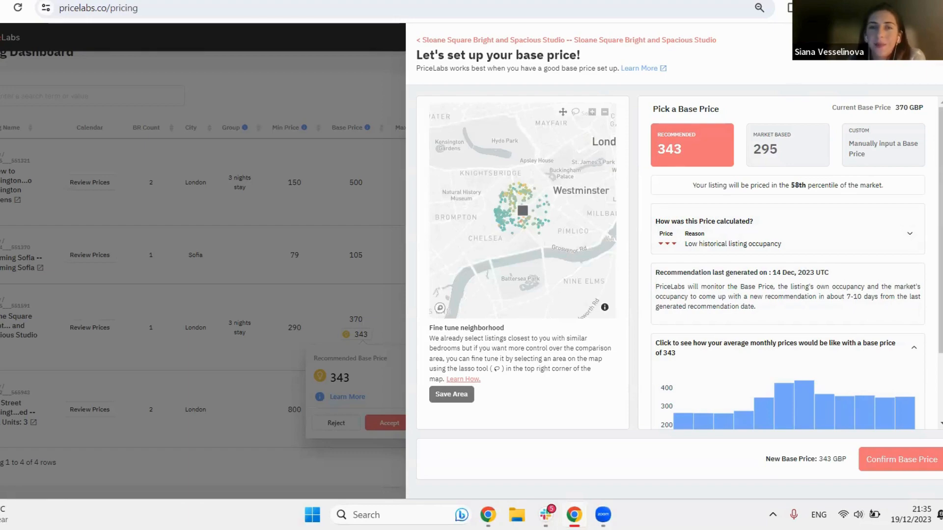
left_click(930, 38)
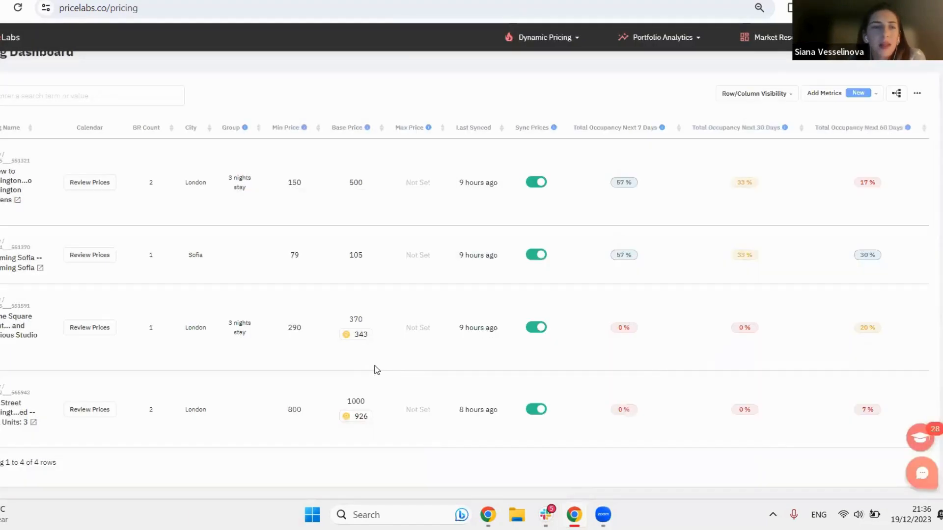
Step: Accept the recommended base price of 343 for the Sloane Square studio and dismiss the notification
left_click(363, 341)
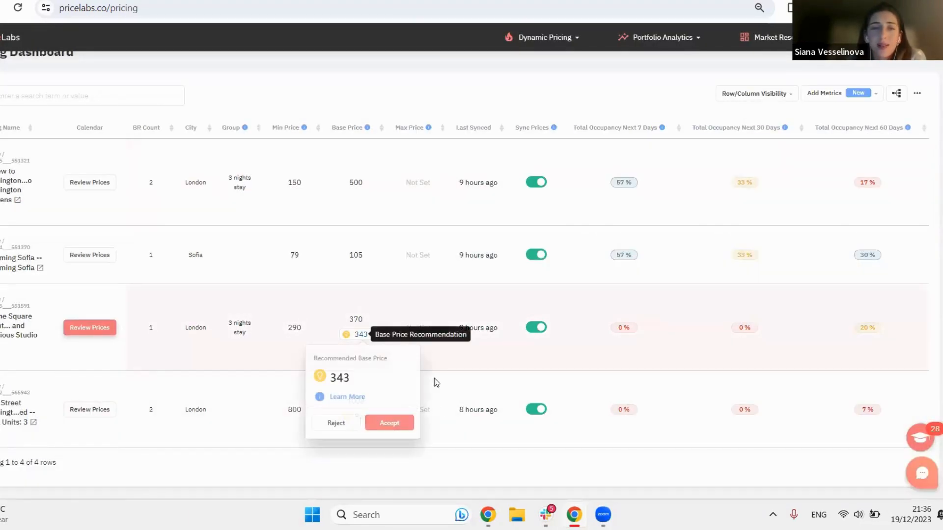
left_click(390, 423)
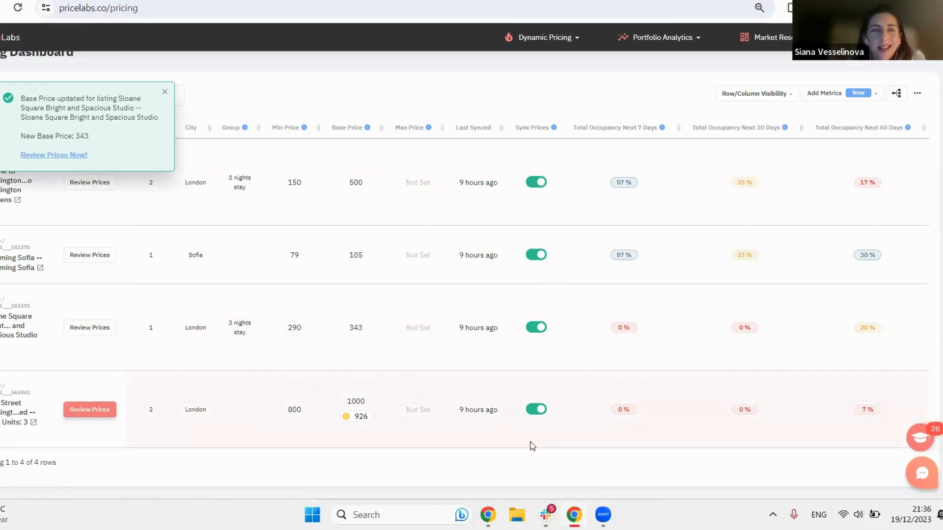
mouse_move(624, 409)
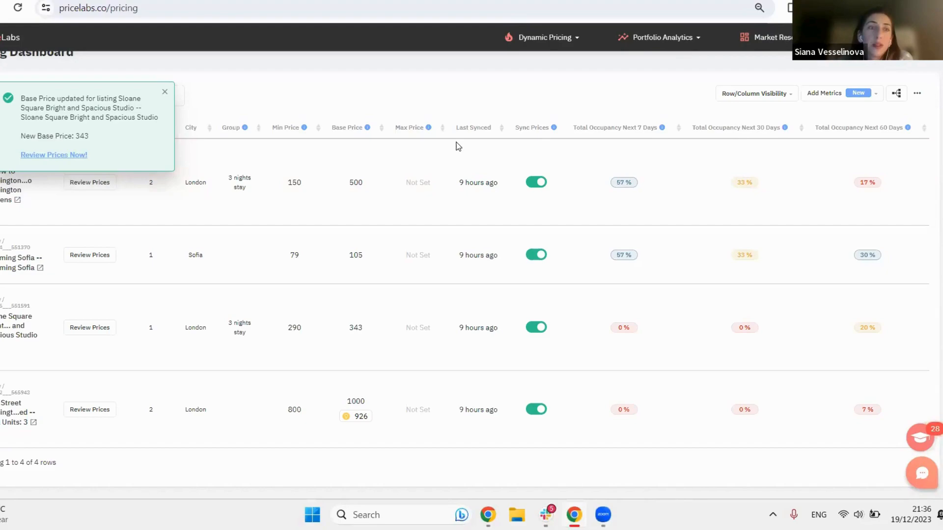
left_click(165, 91)
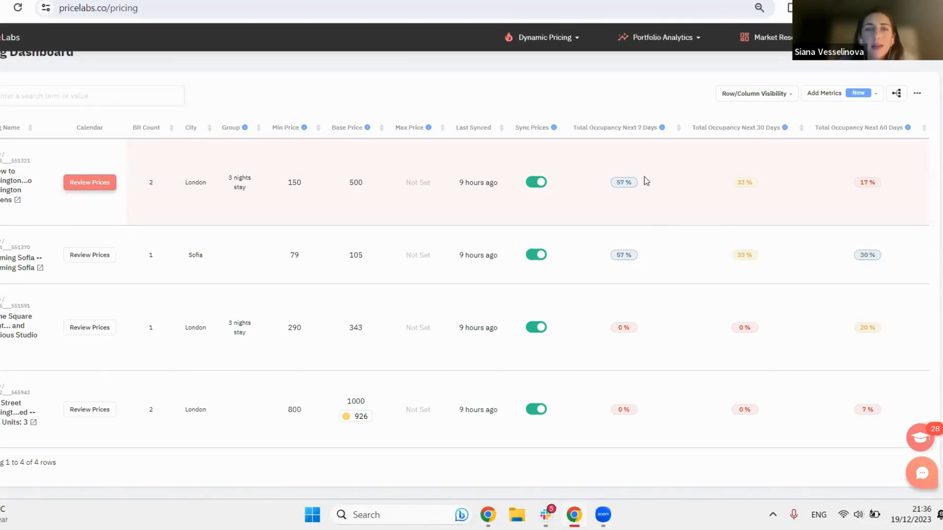
Step: Add the Nights Booked (Past 60 Days) metric to the dashboard's metric selection
mouse_move(631, 187)
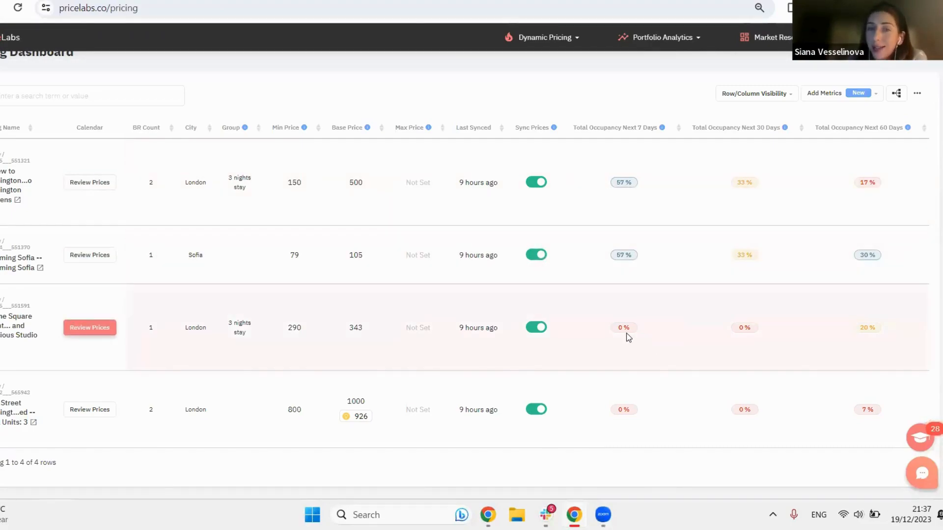
mouse_move(625, 337)
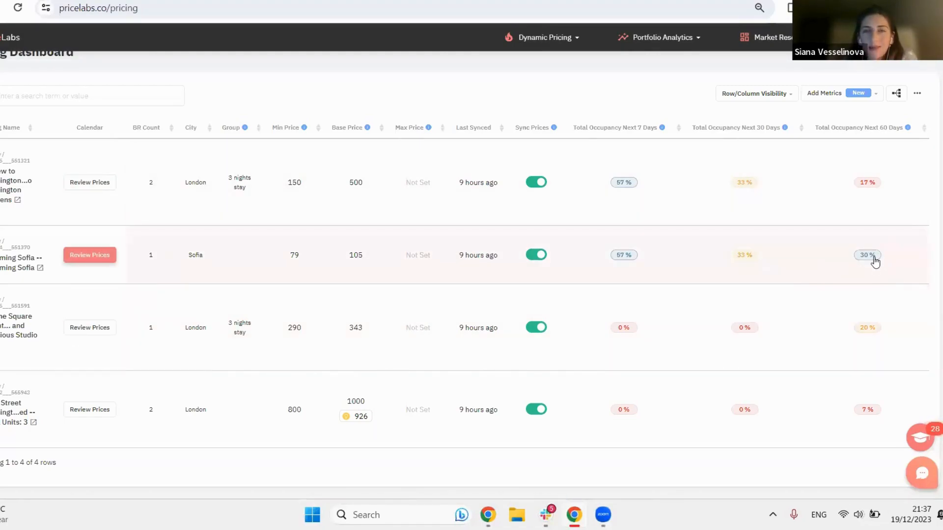
mouse_move(876, 262)
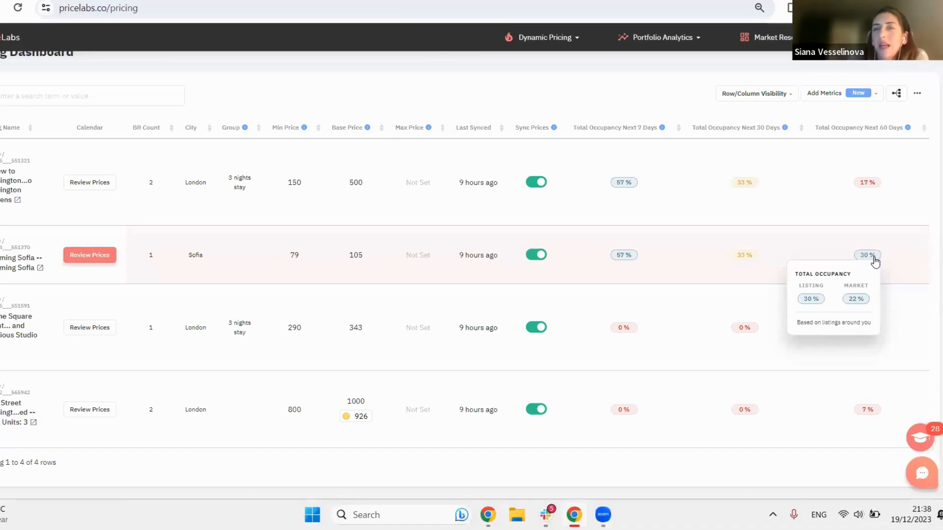
left_click(863, 97)
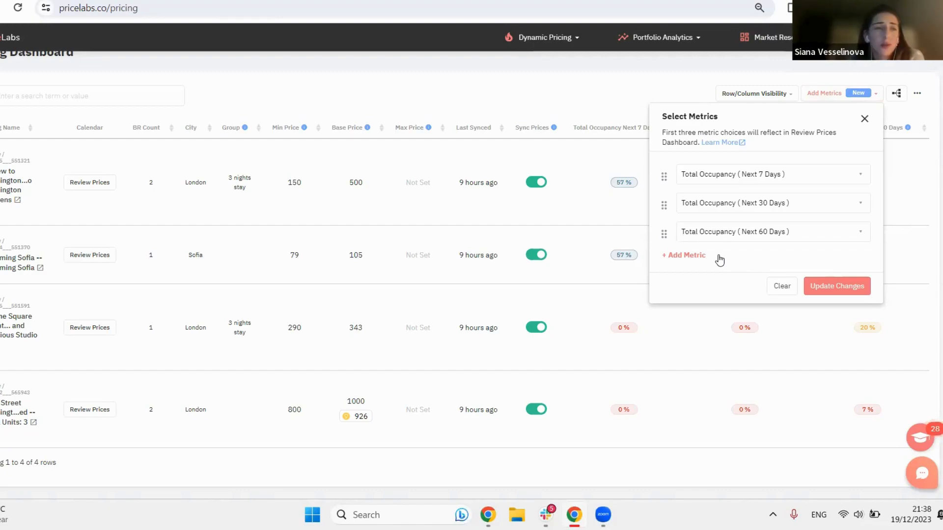
left_click(681, 257)
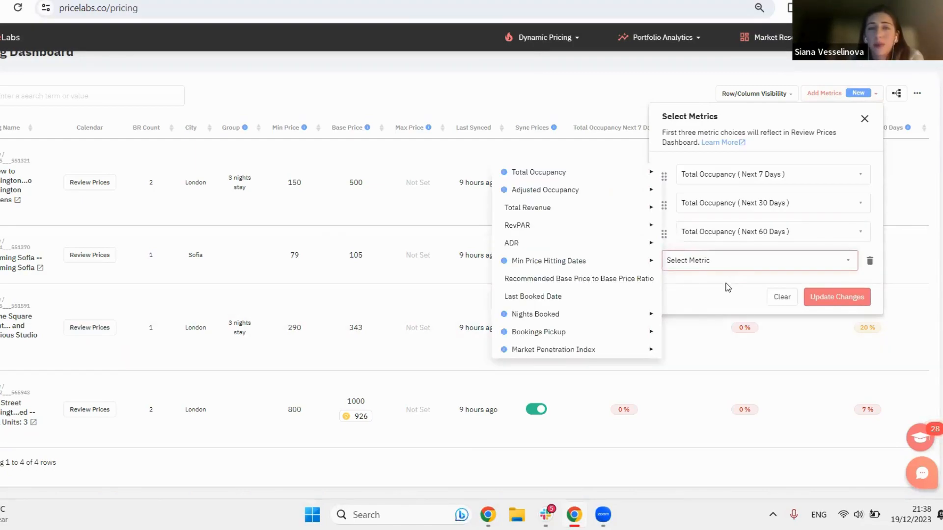
left_click(634, 313)
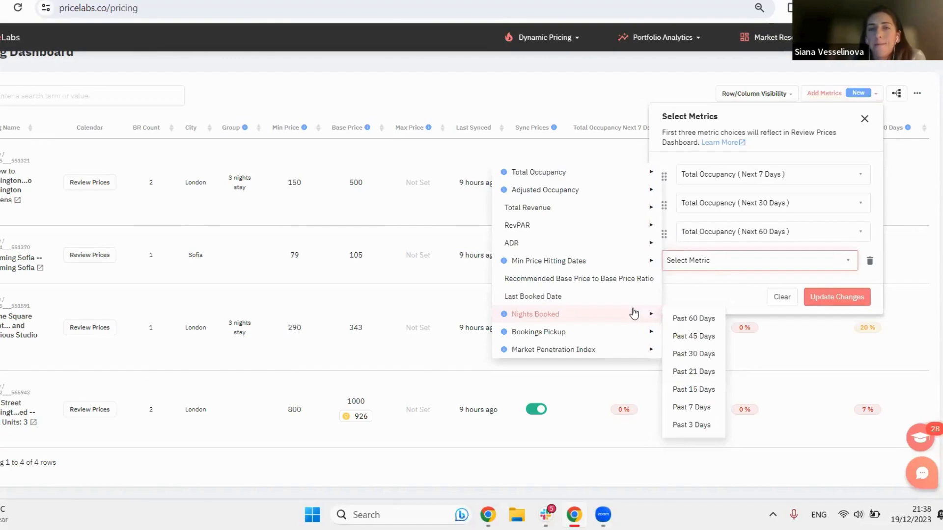
left_click(685, 319)
Step: Add the Min Price Hitting Dates (Next 21 Days) metric and apply the metric changes to the dashboard
left_click(683, 284)
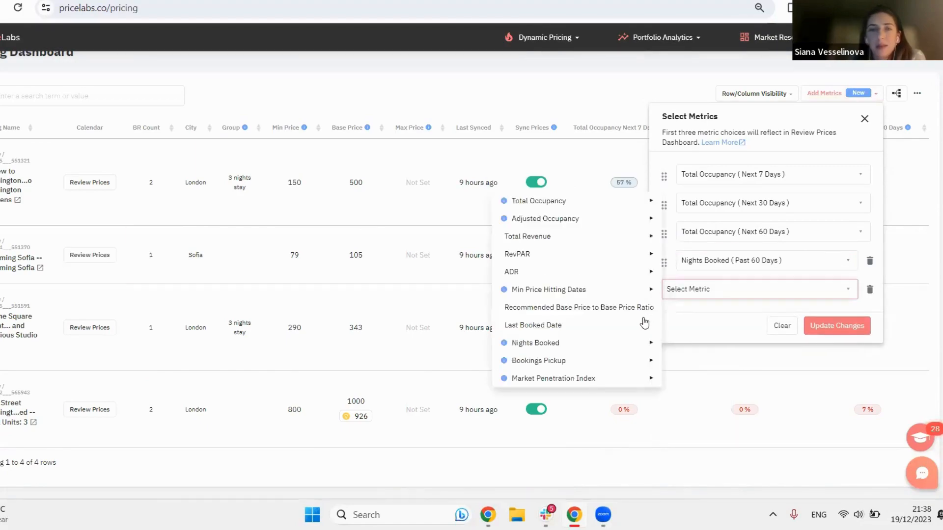
mouse_move(632, 342)
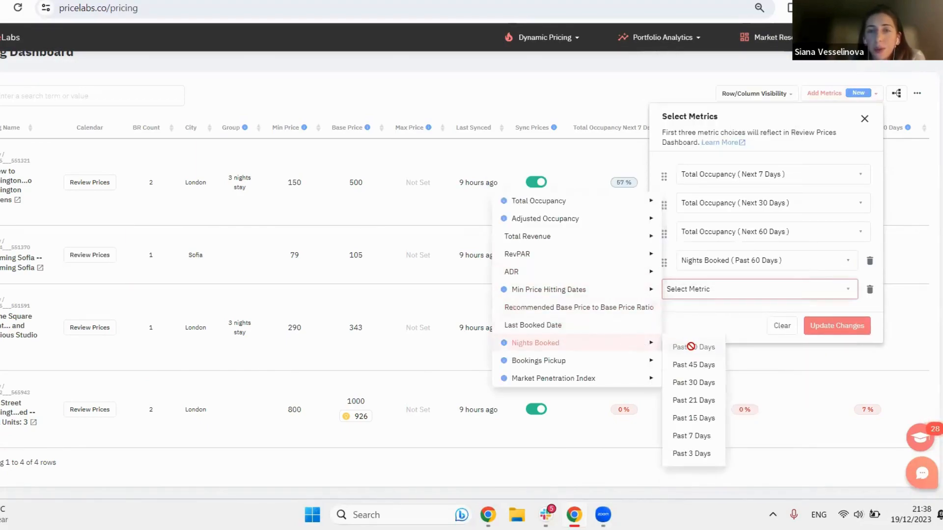
mouse_move(642, 368)
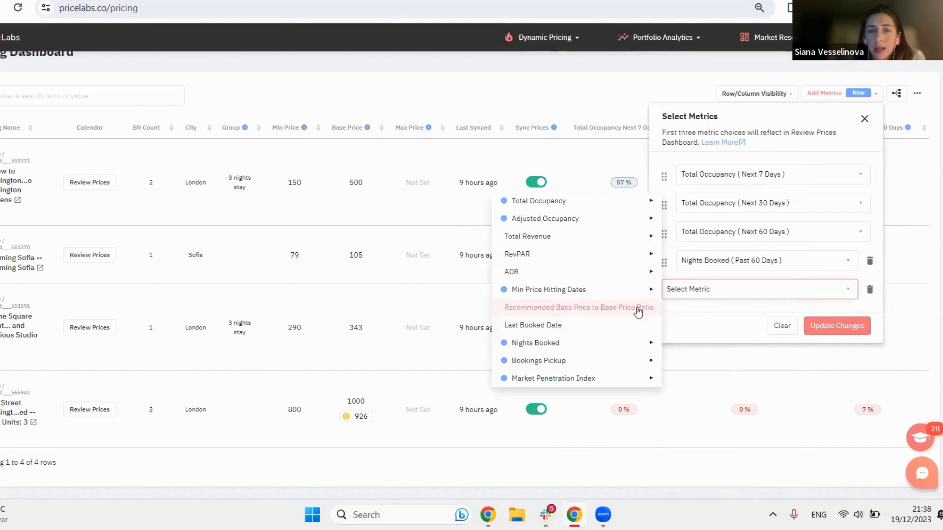
mouse_move(660, 297)
left_click(694, 330)
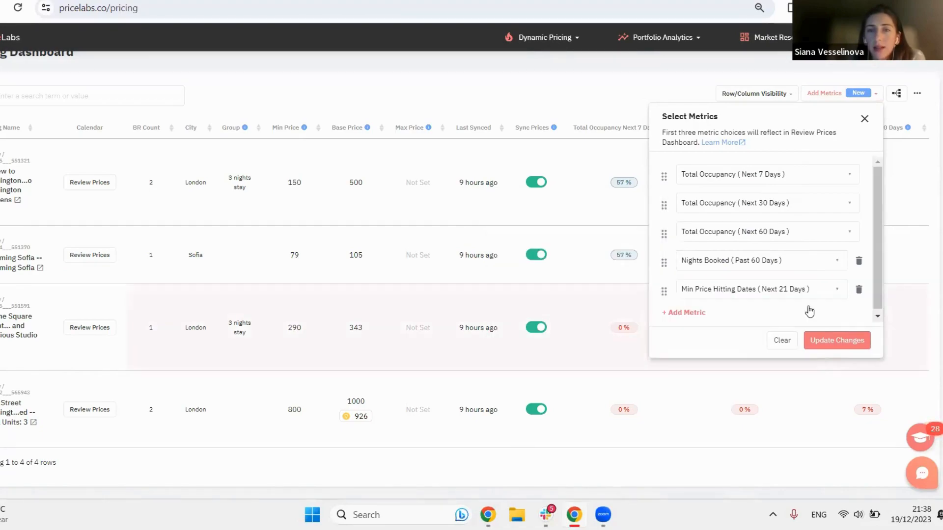
left_click(824, 340)
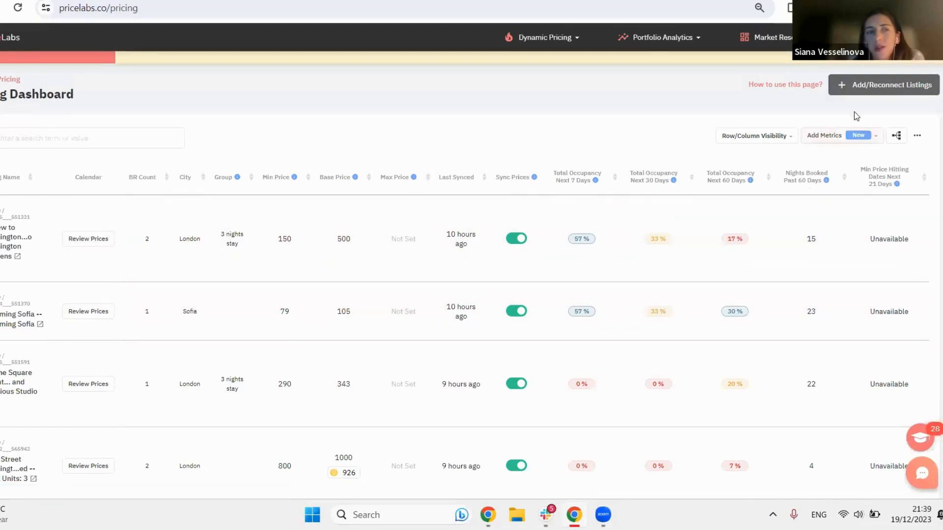
Step: Examine the listings' occupancy and added metric columns, including the market comparison, and review the row and column visibility options
key("ctrl+plus")
key("ctrl+plus")
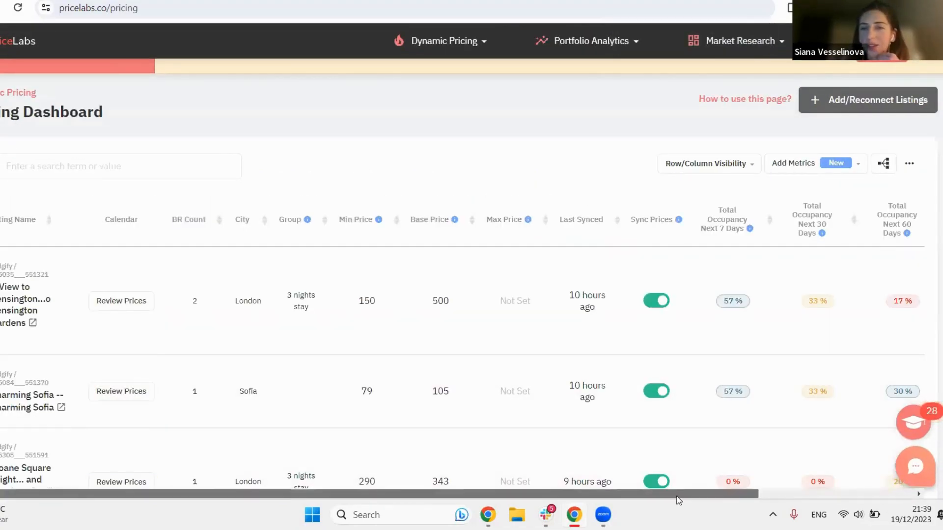
left_click_drag(720, 493, 875, 502)
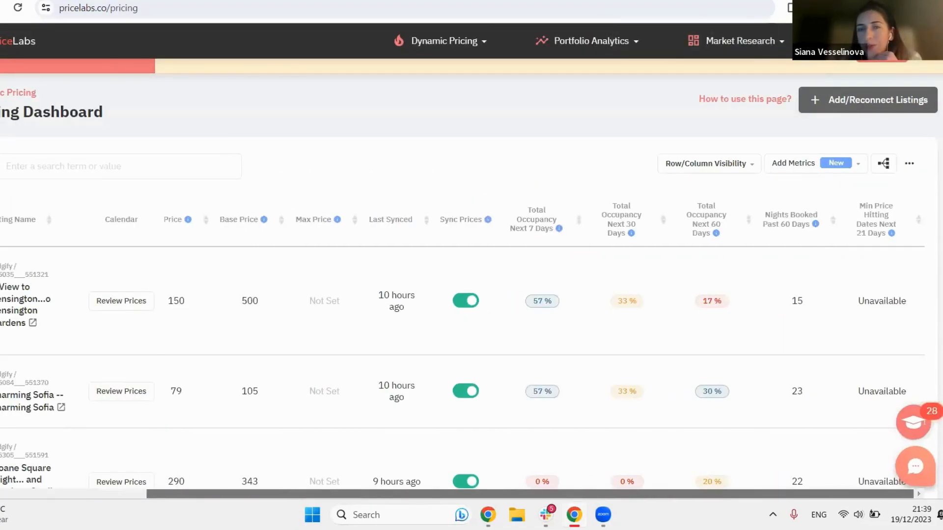
scroll(844, 414, "left", 4)
mouse_move(832, 425)
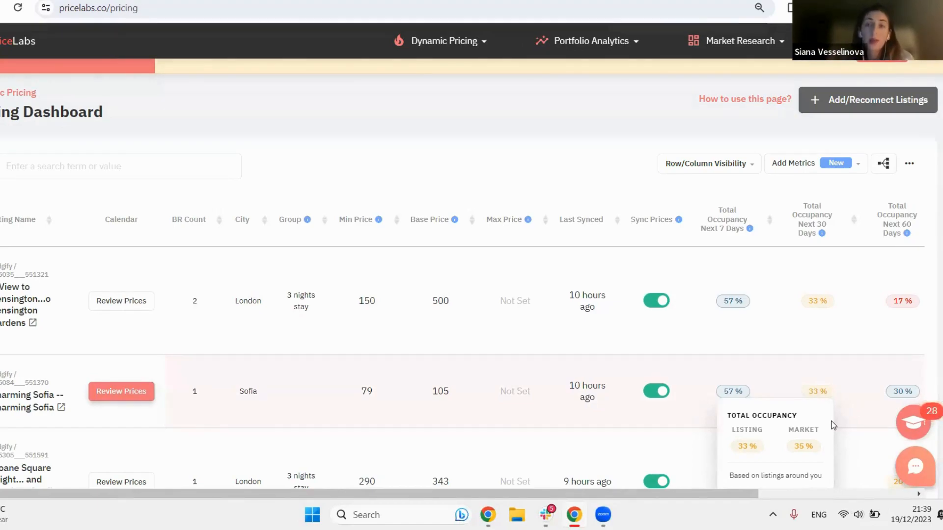
key("ctrl+minus")
key("ctrl+minus")
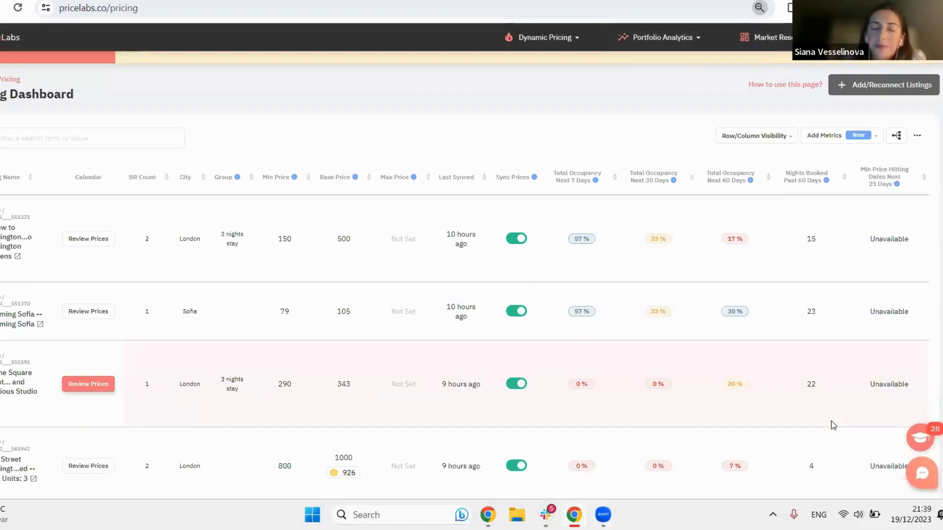
left_click(746, 137)
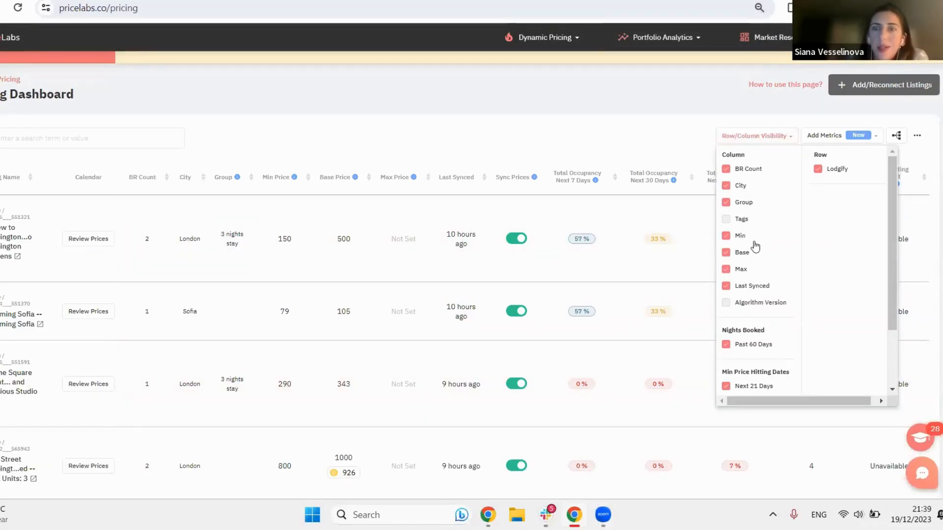
left_click(736, 139)
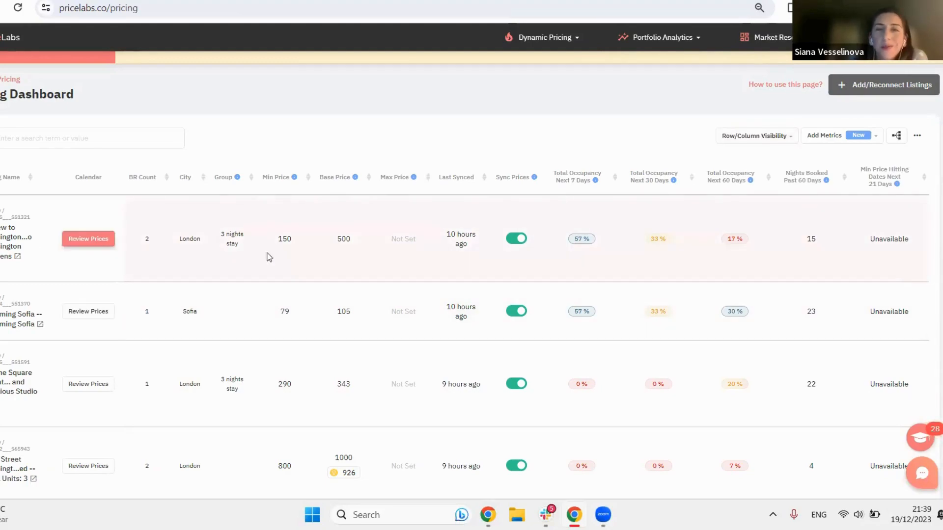
Step: Review prices for the View to Kensington Gardens listing and turn off Full Year Calendar, Notes and Highlight Dates with Overrides
left_click(97, 242)
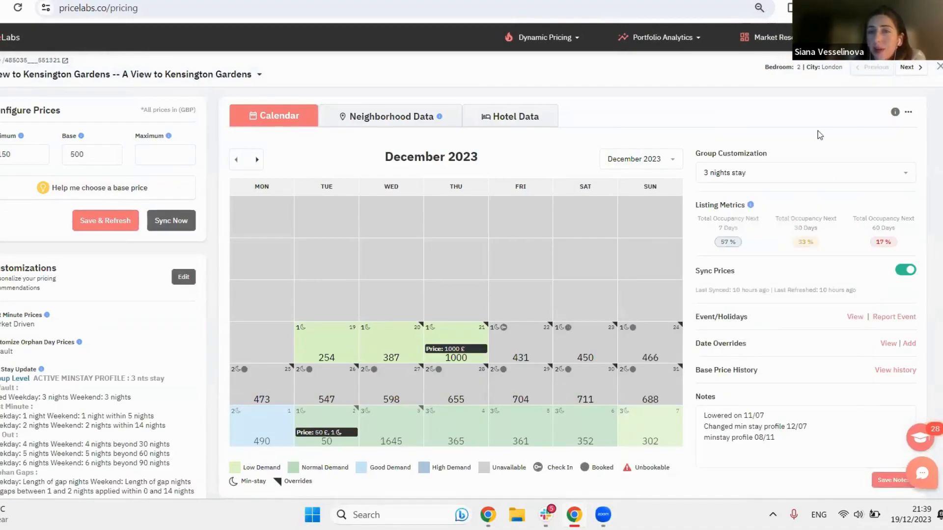
left_click(909, 112)
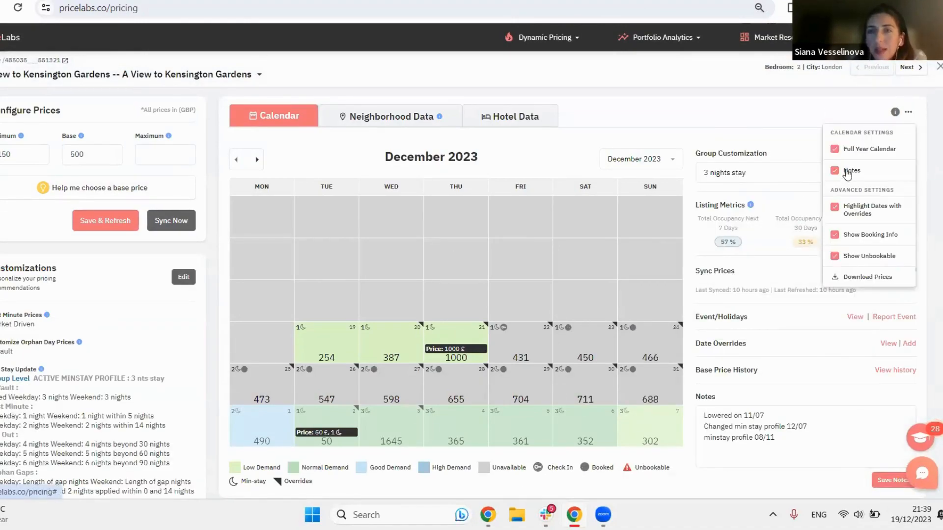
left_click(847, 172)
left_click(835, 149)
left_click(835, 206)
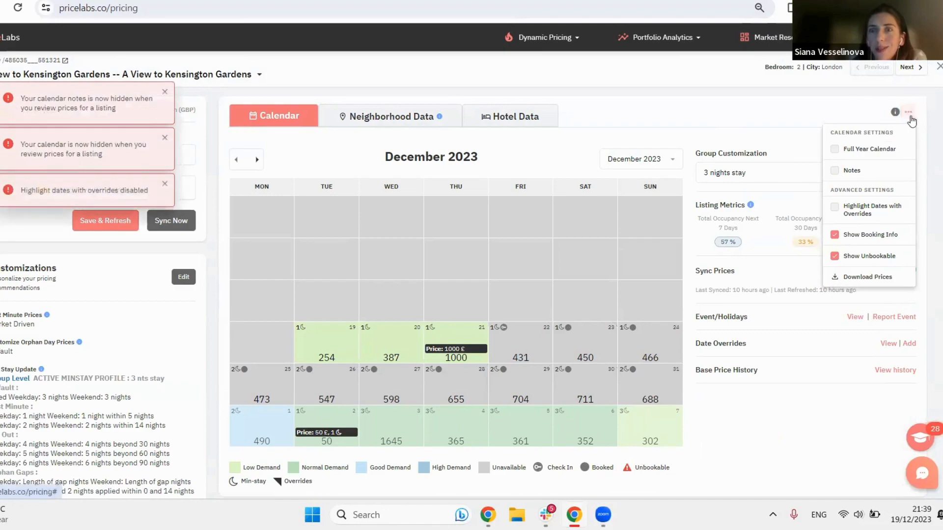
left_click(909, 117)
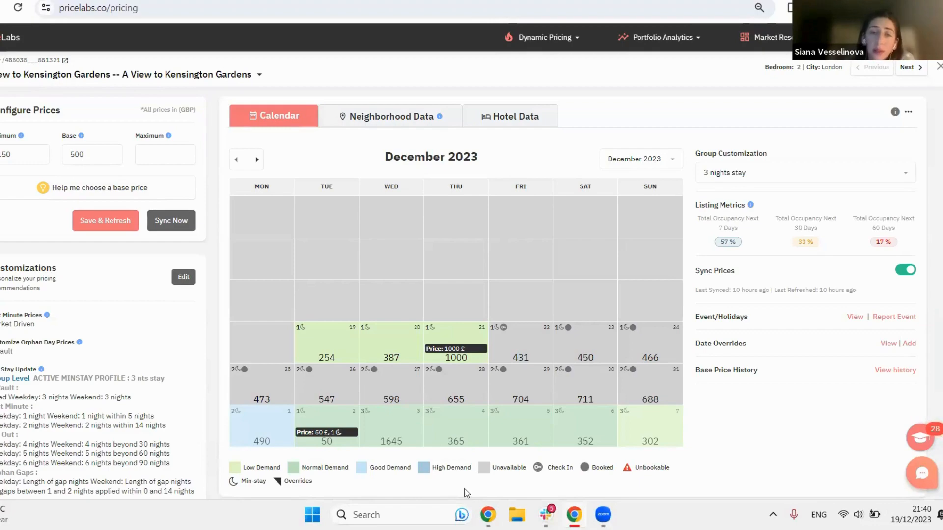
Step: Look over the listing's monthly price calendar, browsing ahead to February 2024 and back to December 2023
scroll(687, 464, "down", 1)
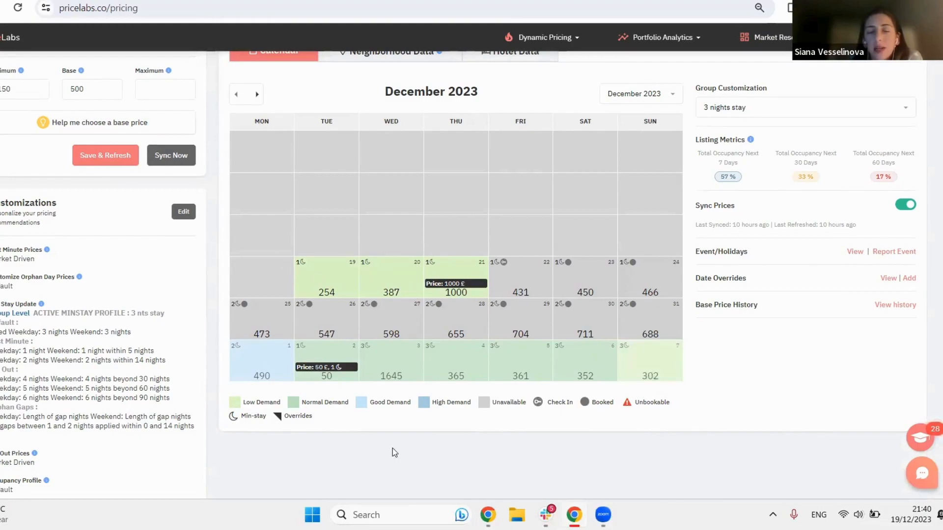
scroll(674, 489, "up", 1)
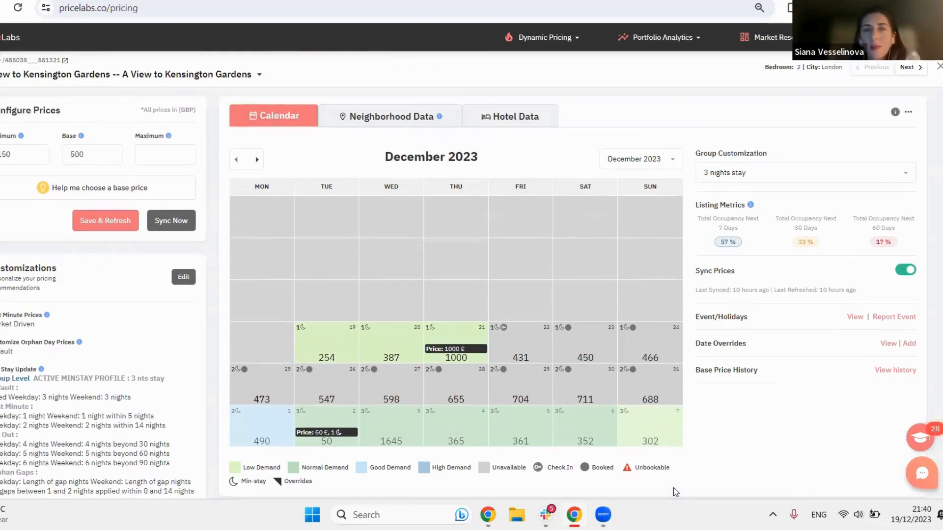
scroll(674, 489, "down", 2)
scroll(673, 490, "up", 2)
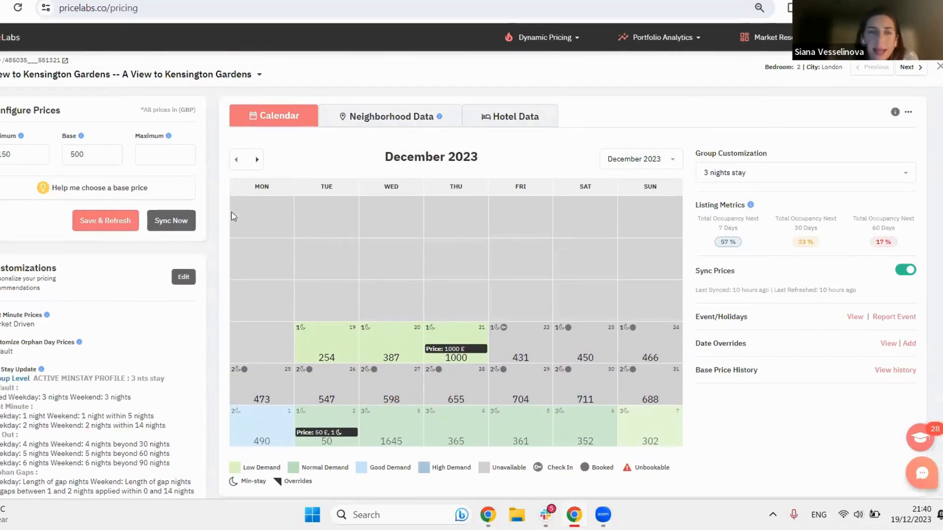
left_click(257, 159)
left_click(256, 160)
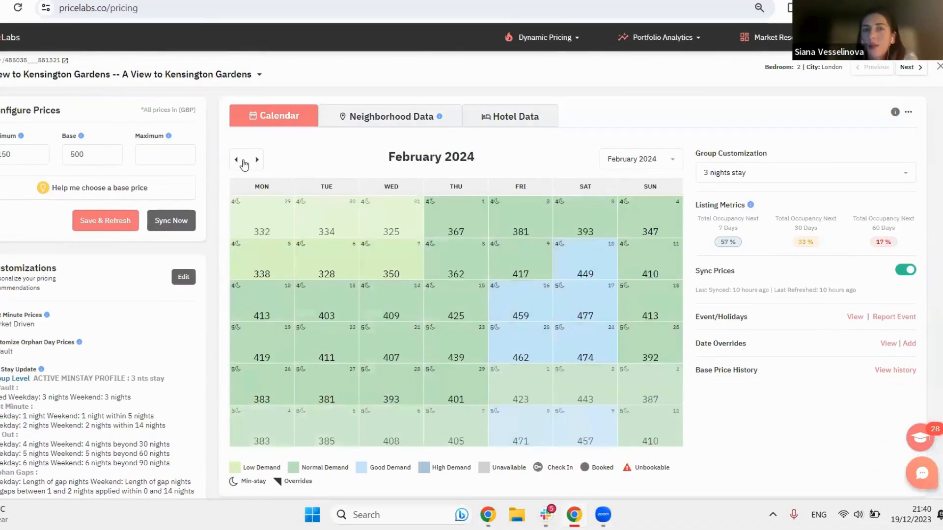
left_click(237, 160)
left_click(237, 160)
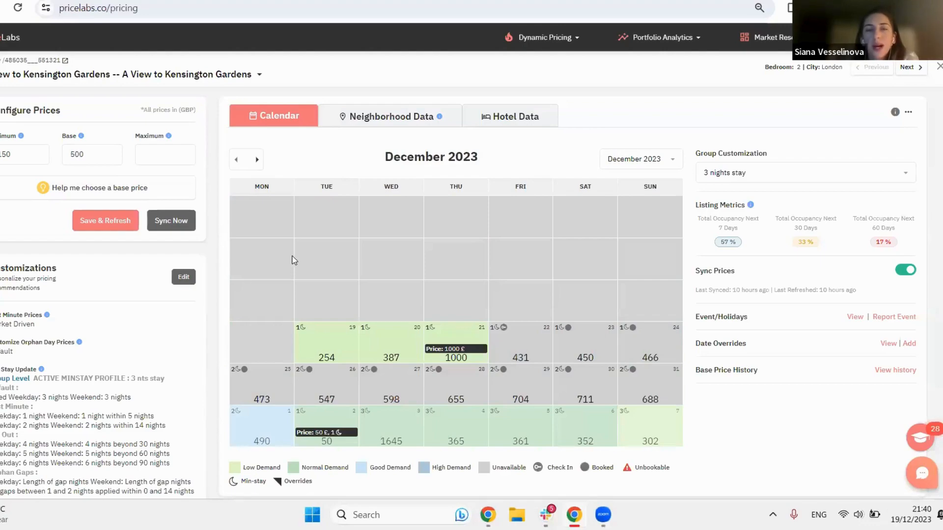
Step: Turn on the Full Year Calendar and look over the listing's demand and prices across the coming year
left_click(909, 114)
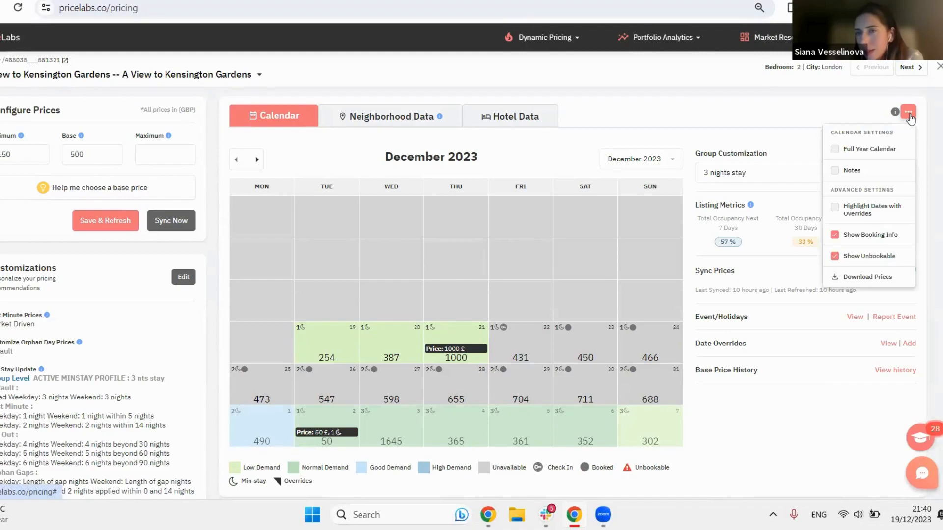
left_click(874, 150)
left_click(696, 123)
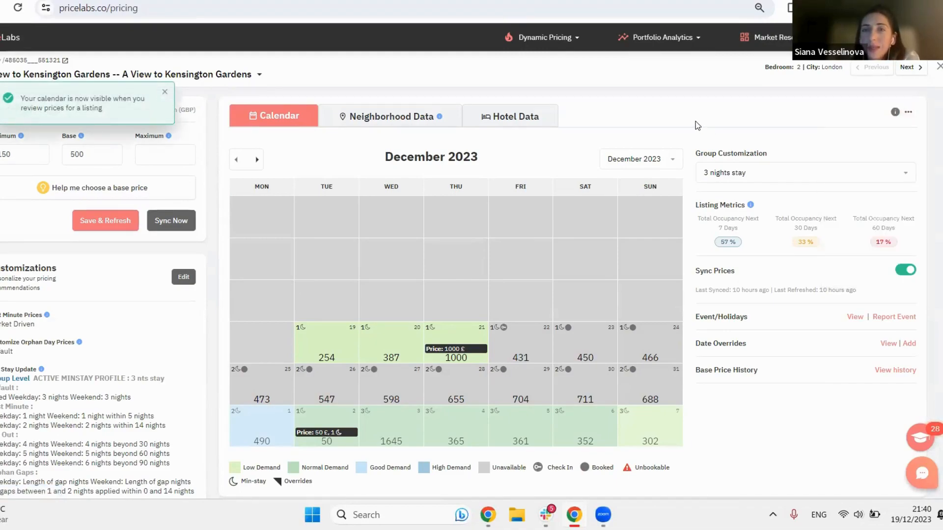
scroll(698, 125, "down", 5)
mouse_move(442, 372)
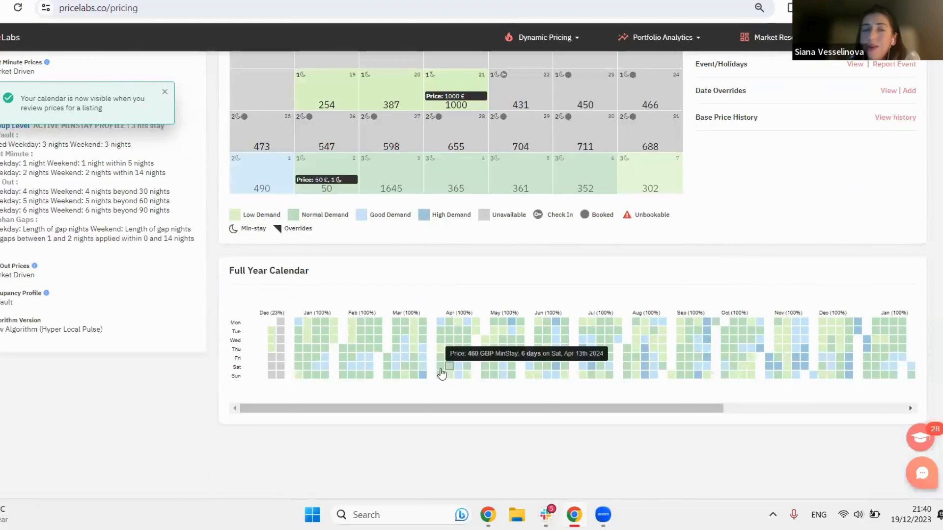
mouse_move(761, 350)
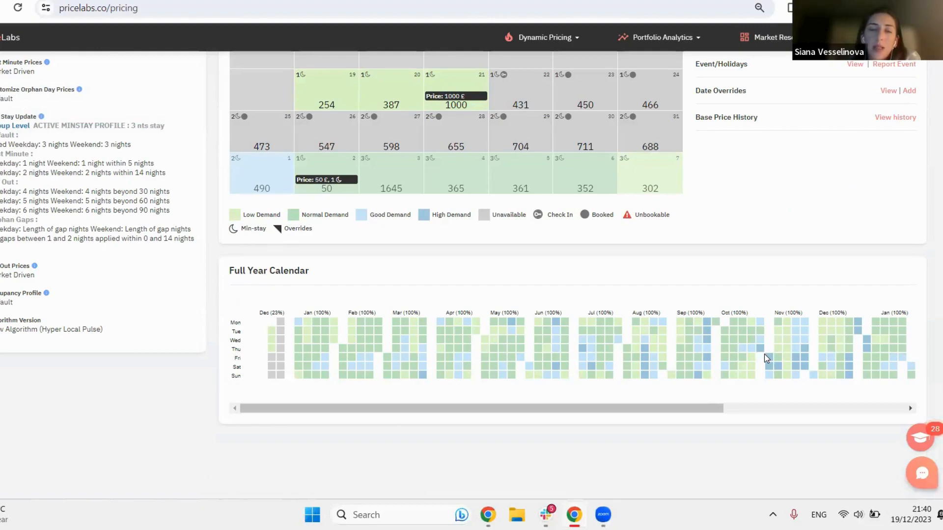
left_click_drag(489, 317, 520, 314)
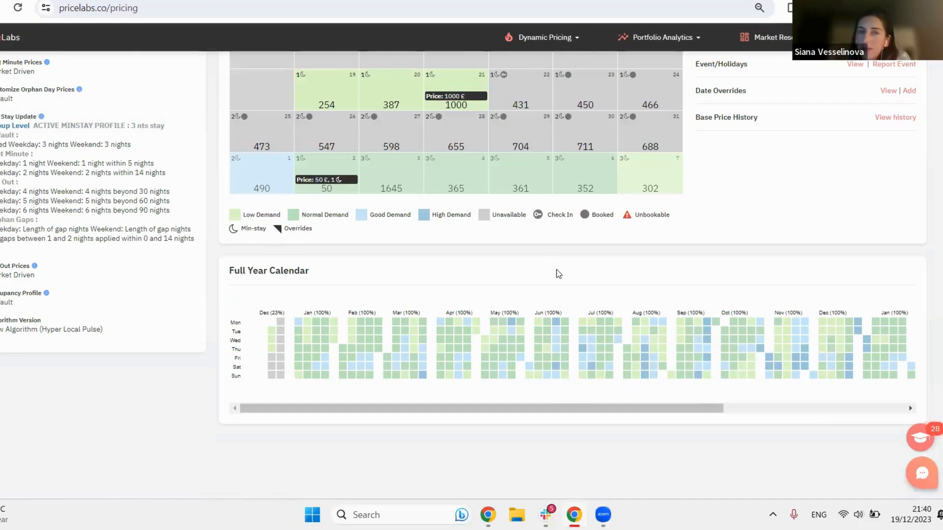
Step: Turn on Notes and Highlight Dates with Overrides, and inspect the price breakdown for 22 December 2023
scroll(556, 270, "up", 5)
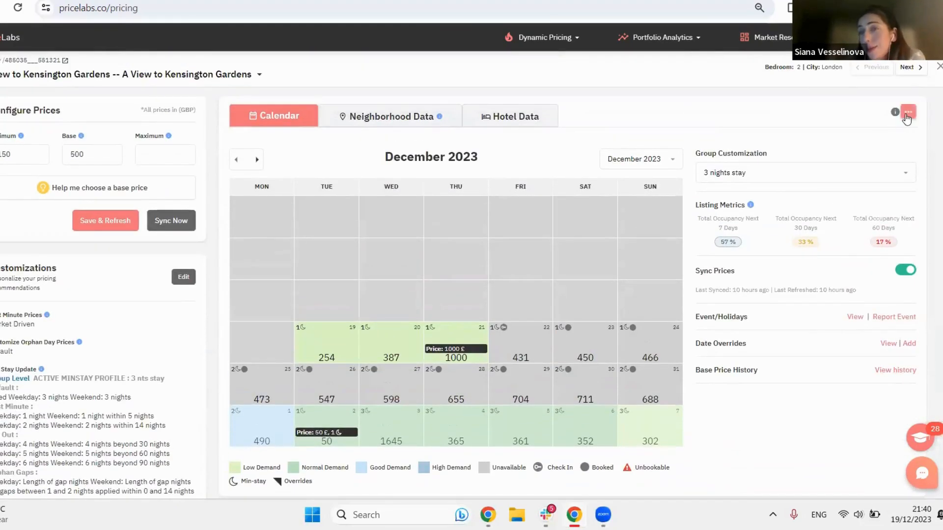
left_click(908, 112)
left_click(834, 171)
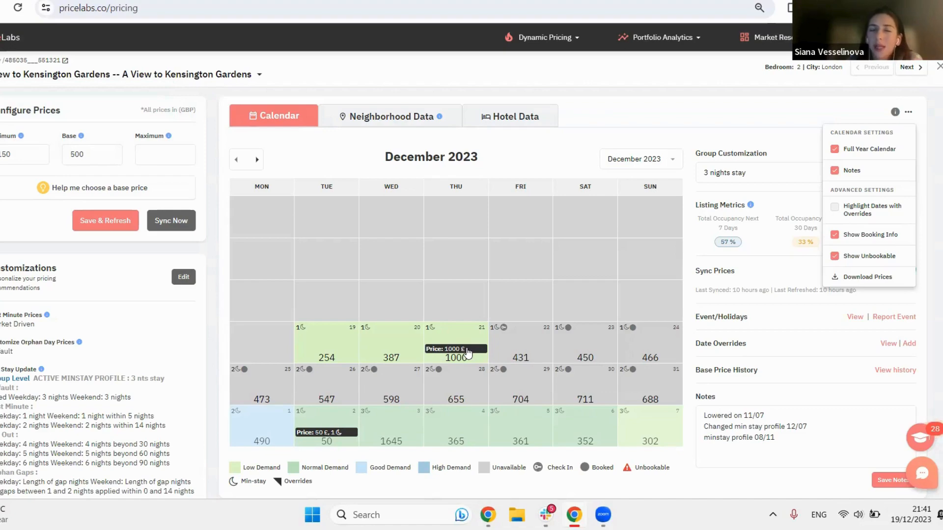
left_click(835, 207)
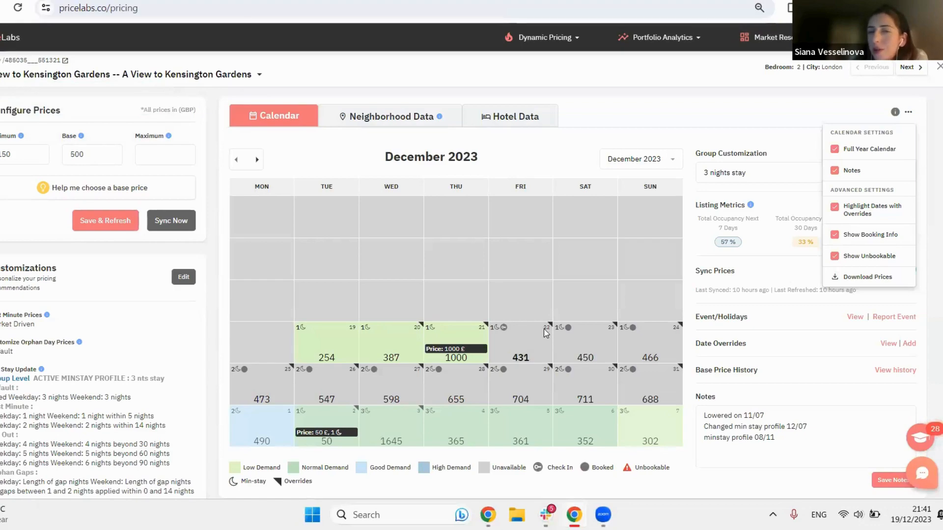
mouse_move(520, 359)
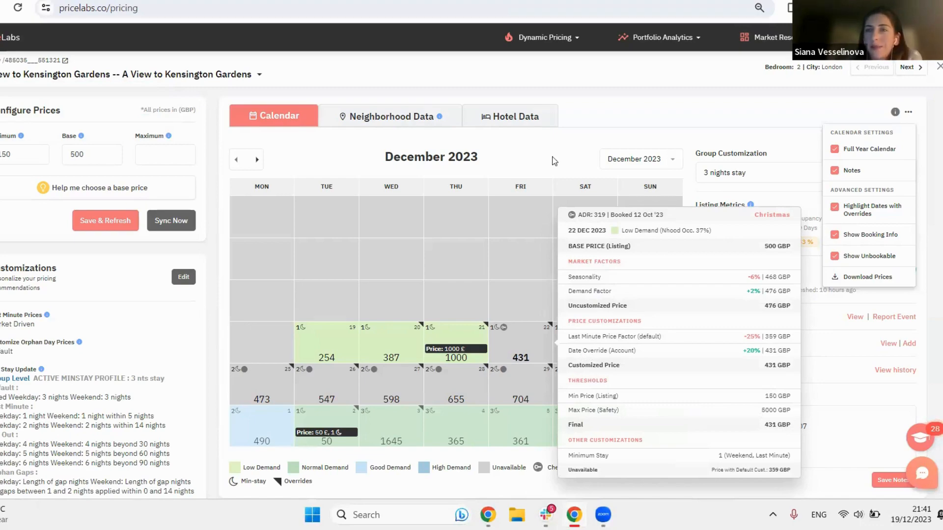
left_click(908, 112)
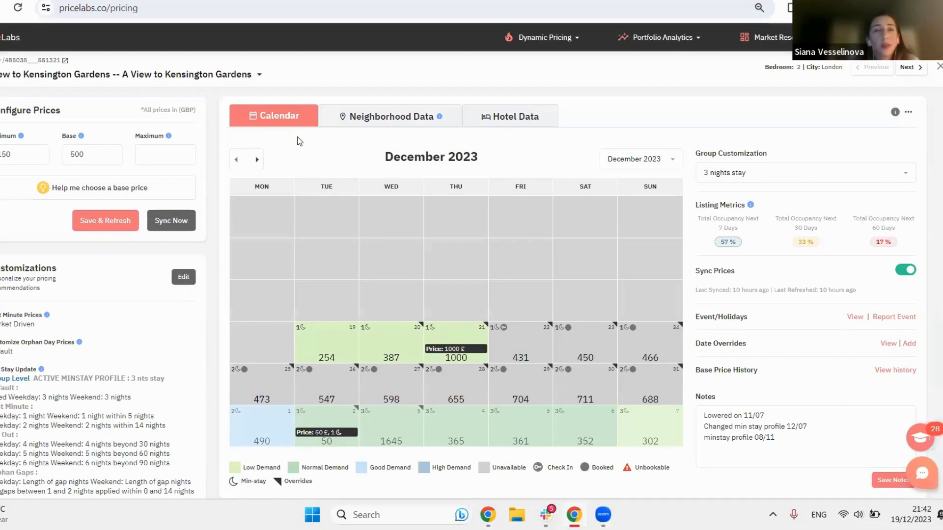
Step: Open the Customizations page and review the 3 nights stay group's settings, including its minimum stay profile
mouse_move(551, 42)
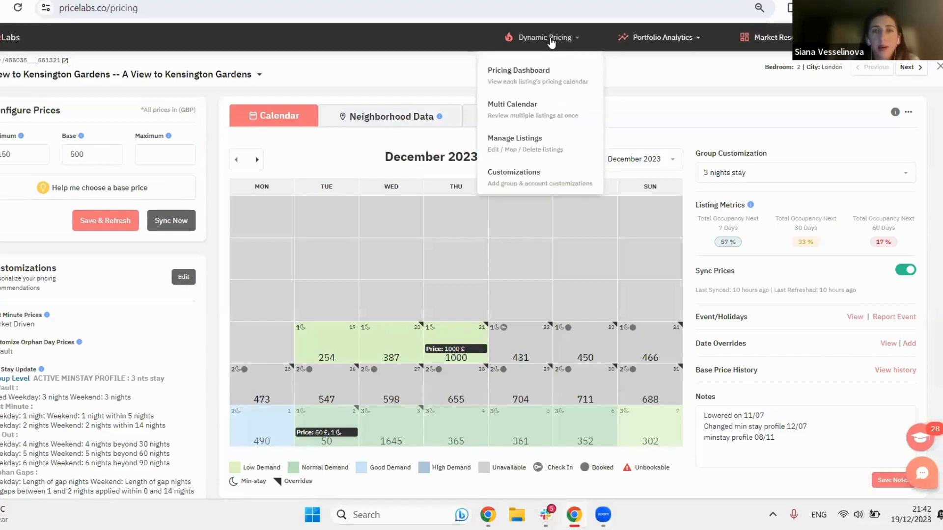
left_click(568, 179)
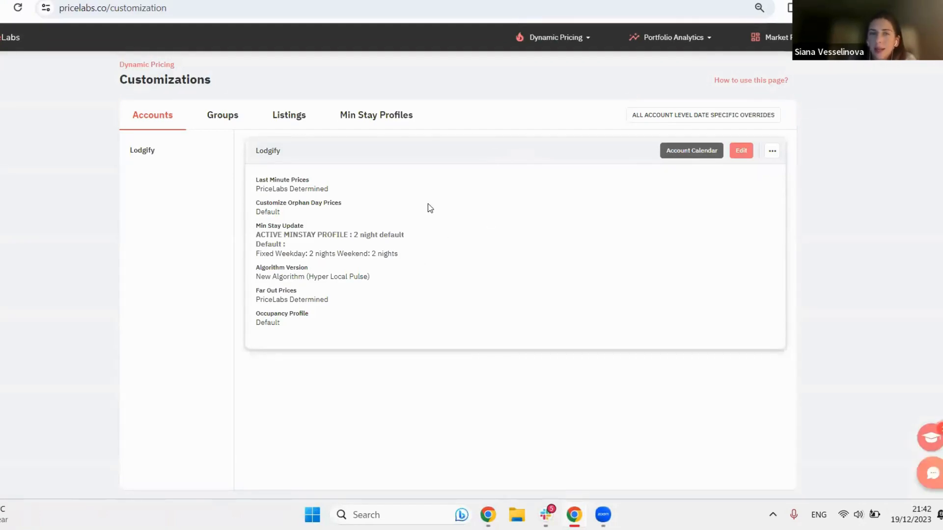
left_click(207, 118)
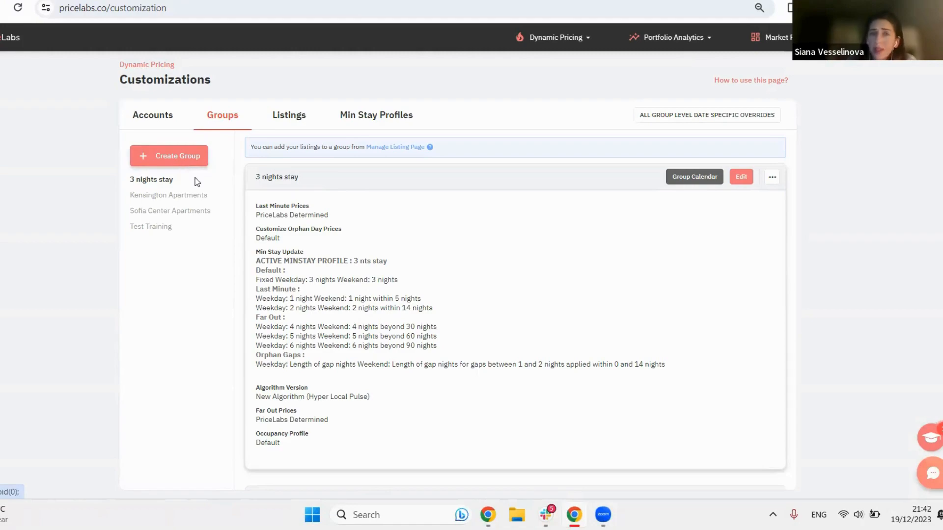
mouse_move(429, 149)
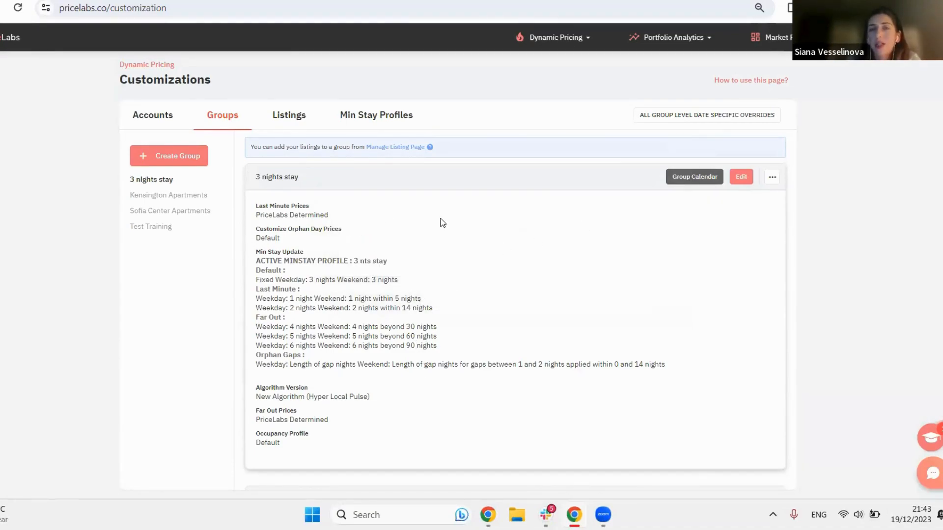
left_click(745, 178)
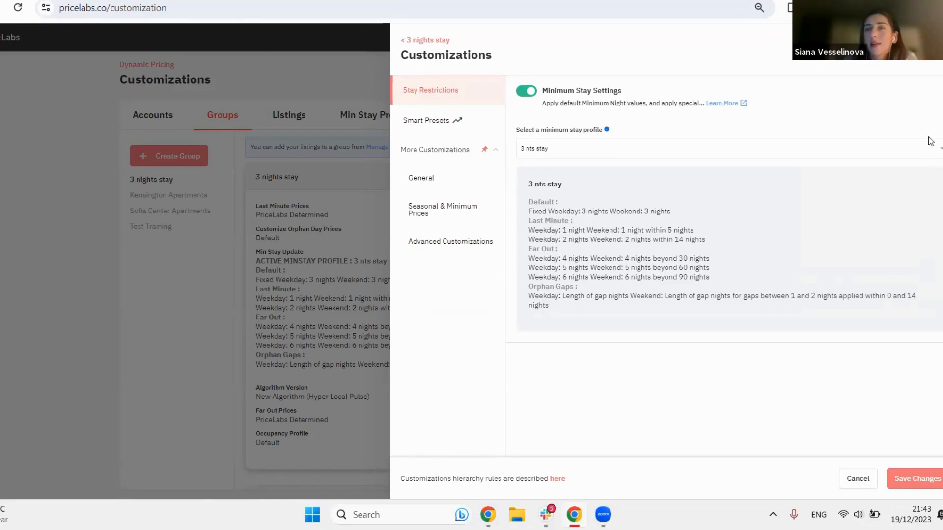
left_click(225, 86)
Step: Review the account-level customizations and minimum stay profile for the Lodgify account
left_click(157, 118)
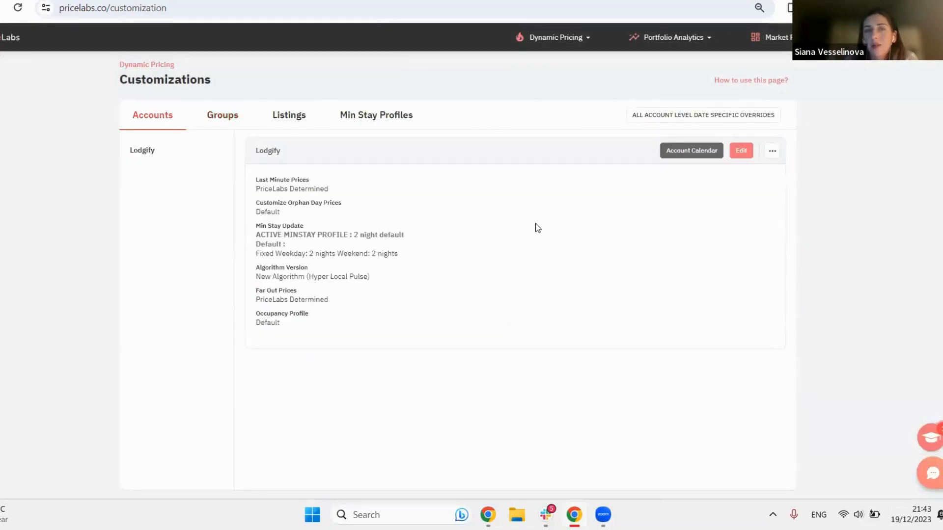
left_click(742, 155)
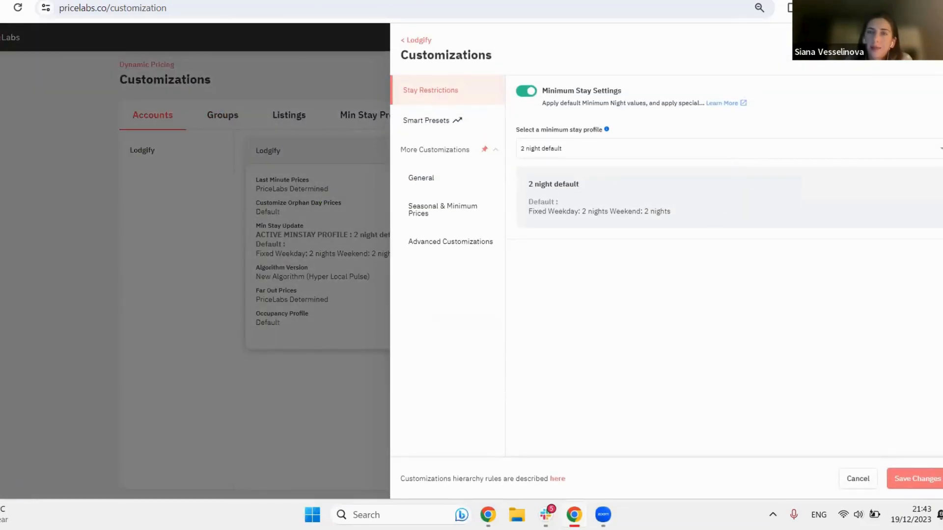
left_click(937, 47)
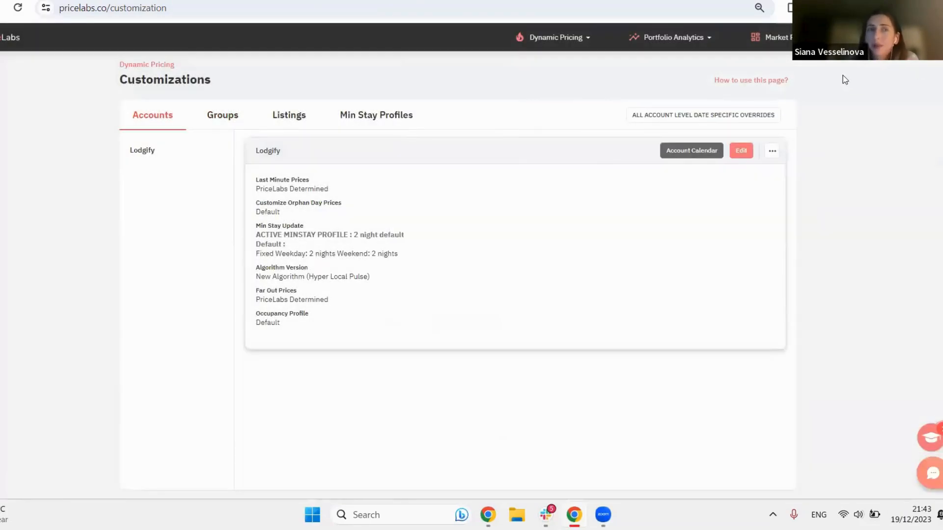
Step: Return to the Pricing Dashboard and reopen the price review for the View to Kensington Gardens listing
left_click(563, 38)
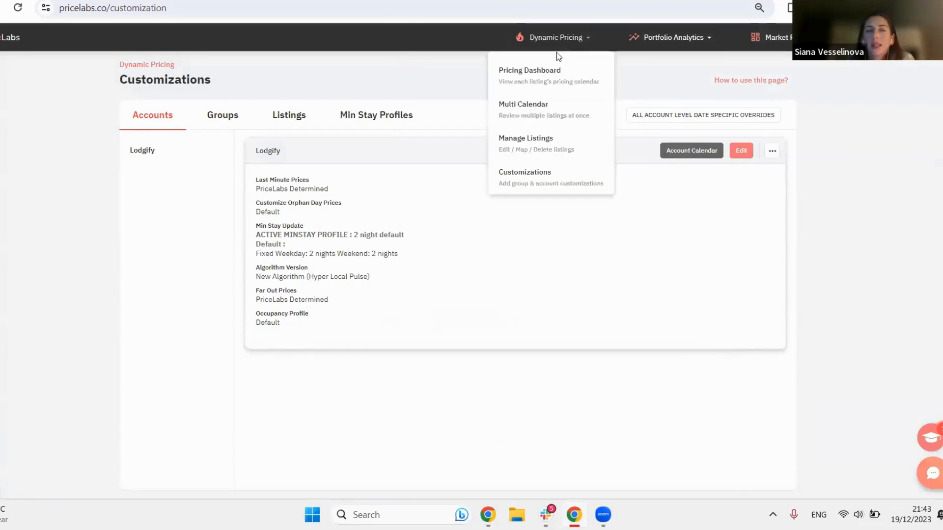
left_click(554, 73)
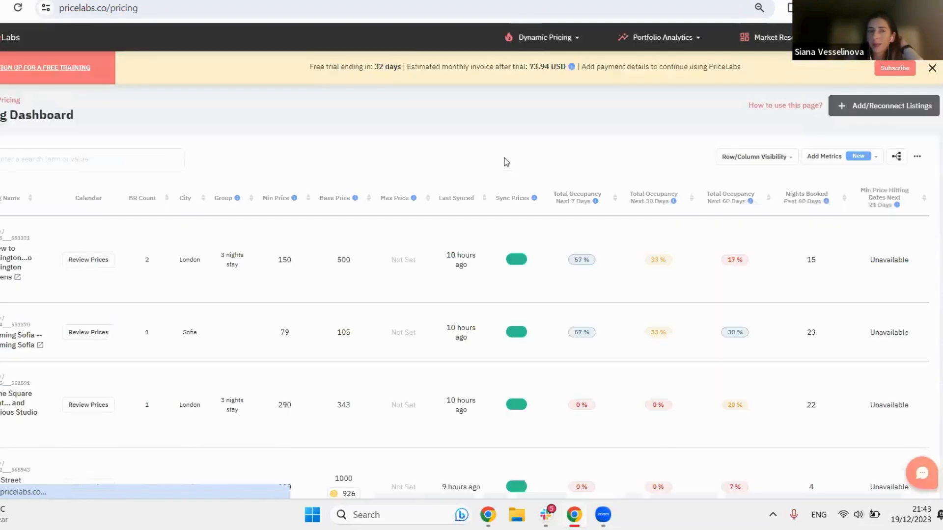
left_click(82, 265)
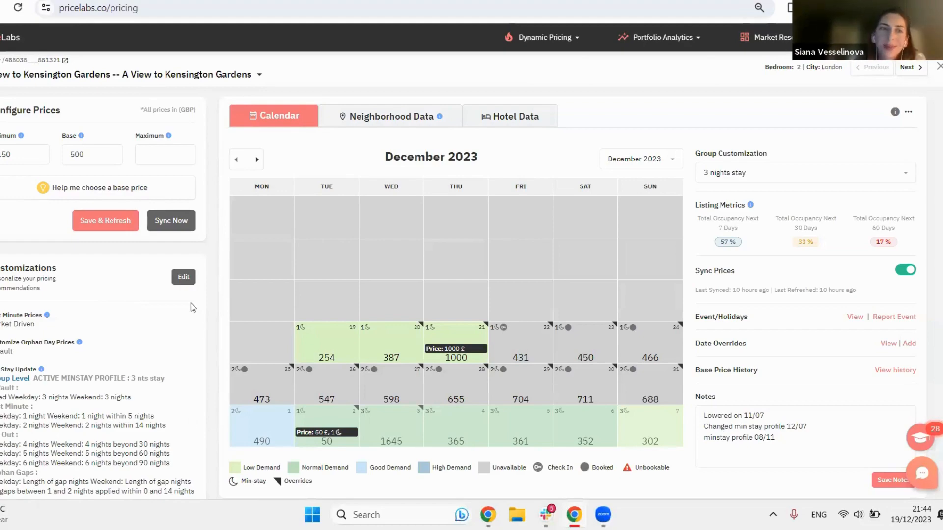
Step: Enable Minimum Stay Settings for the listing and apply the suggested min-stay settings with the Prefer Short-term option
left_click(184, 277)
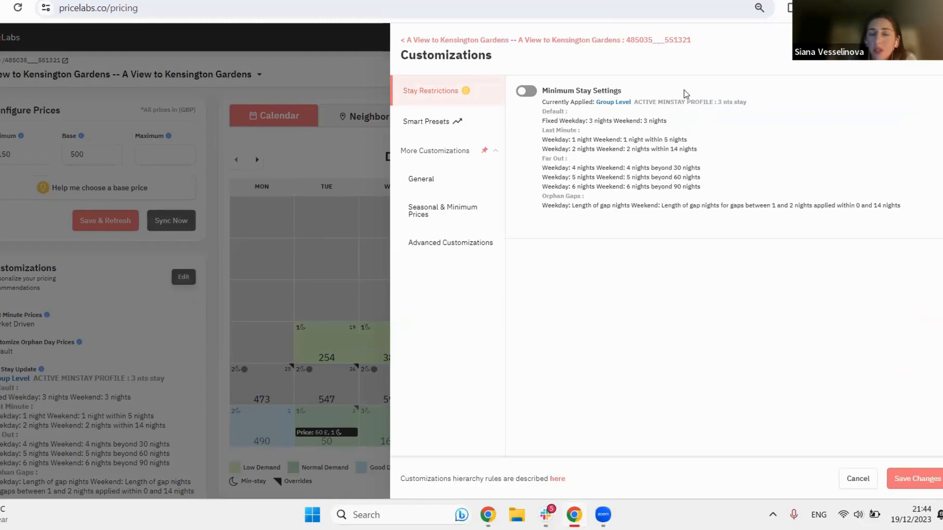
left_click(526, 90)
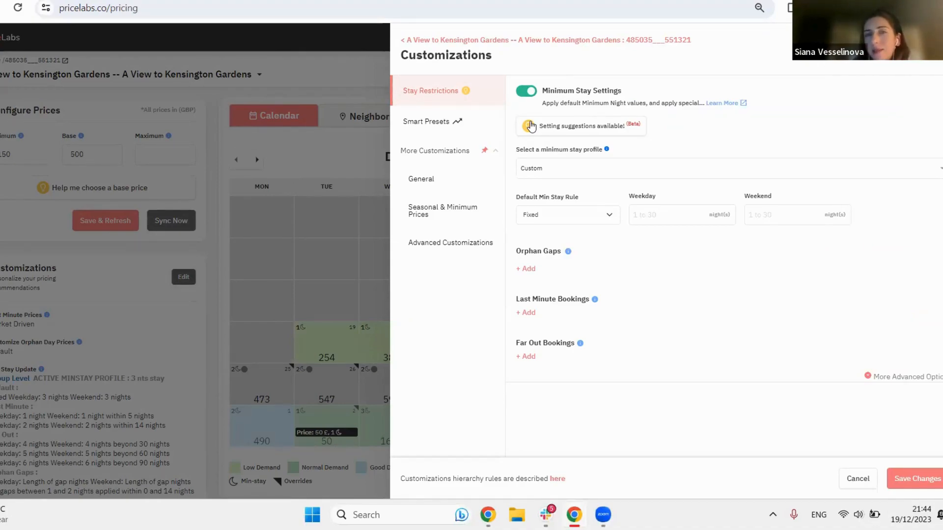
left_click(579, 126)
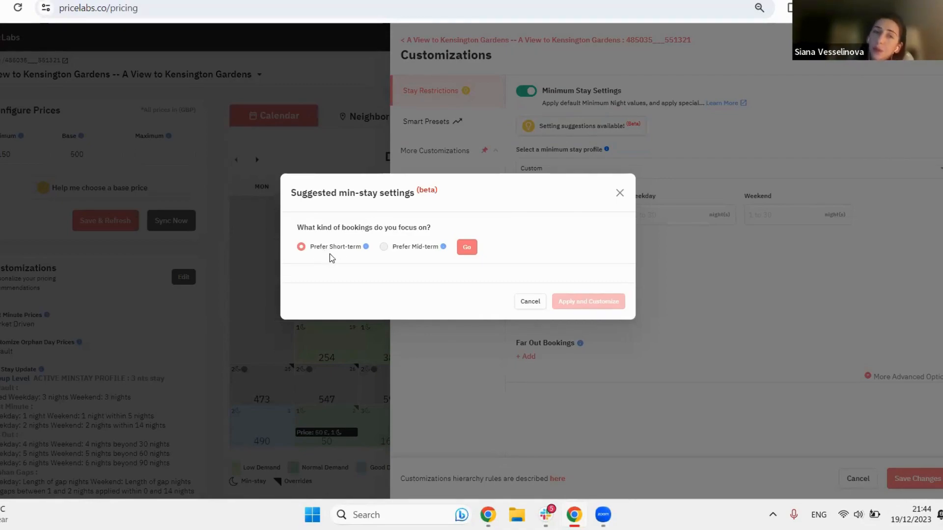
left_click(467, 247)
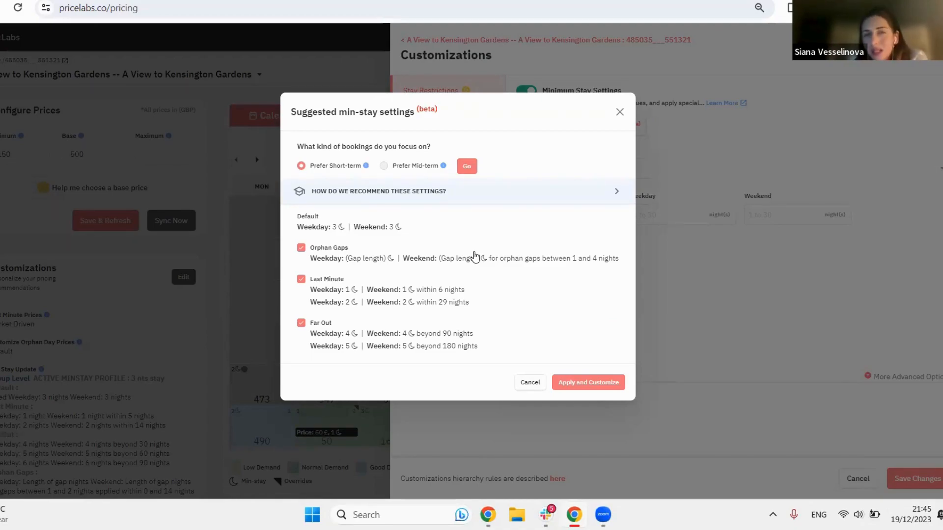
left_click(598, 382)
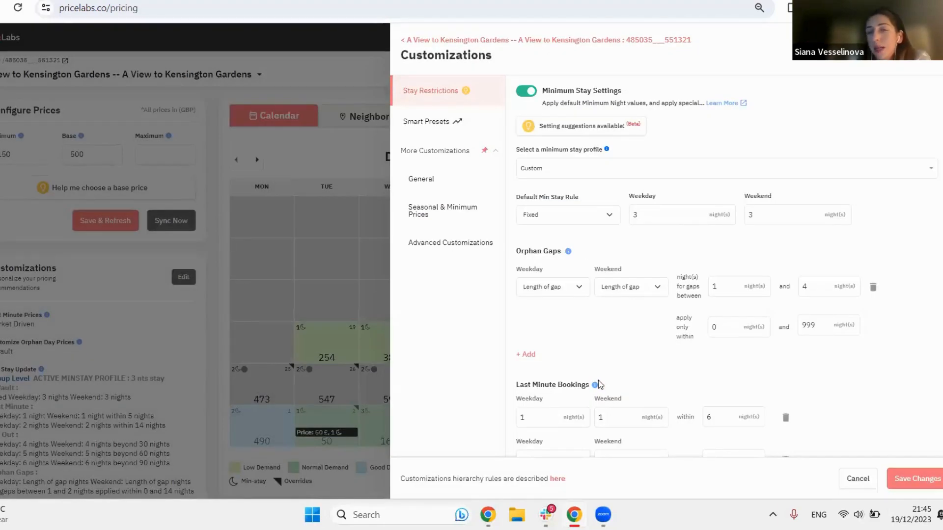
Step: Remove the suggested far out, last minute and orphan gap rules from the listing's custom minimum stay settings
scroll(788, 379, "down", 4)
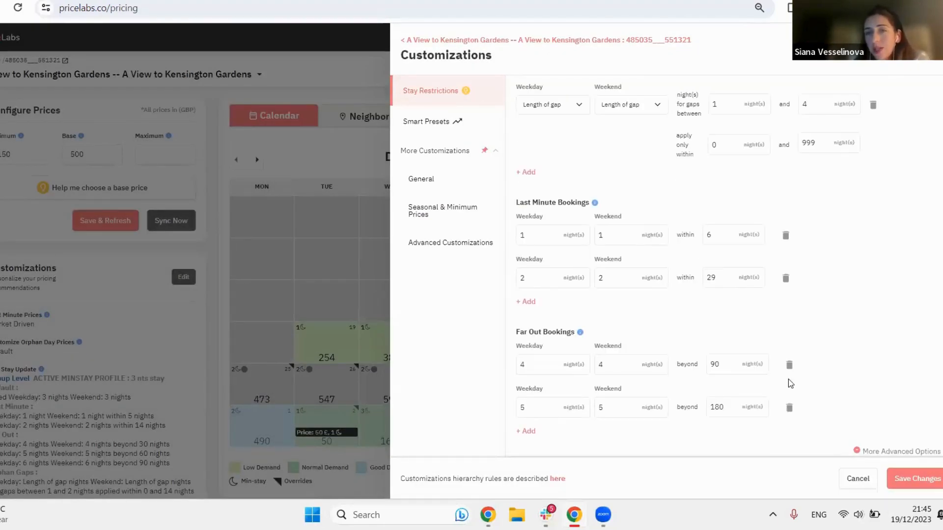
double_click(714, 364)
double_click(711, 278)
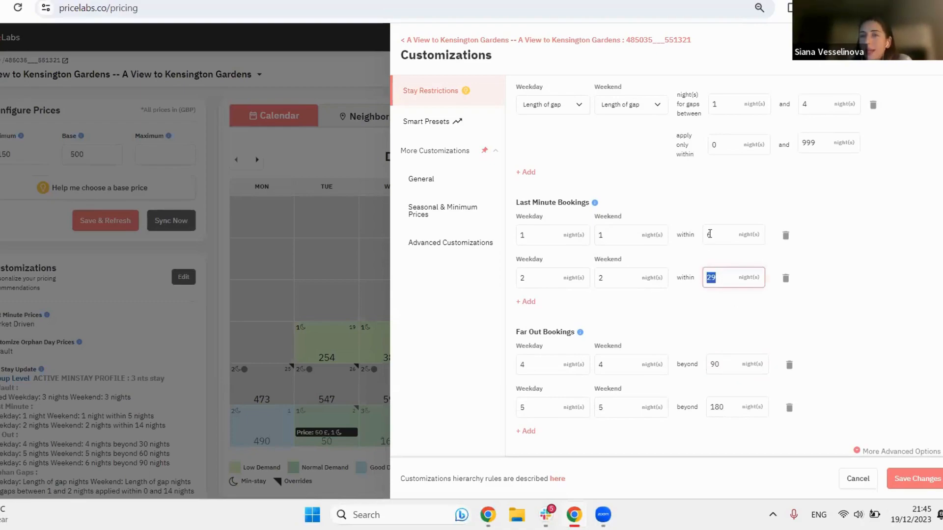
double_click(709, 235)
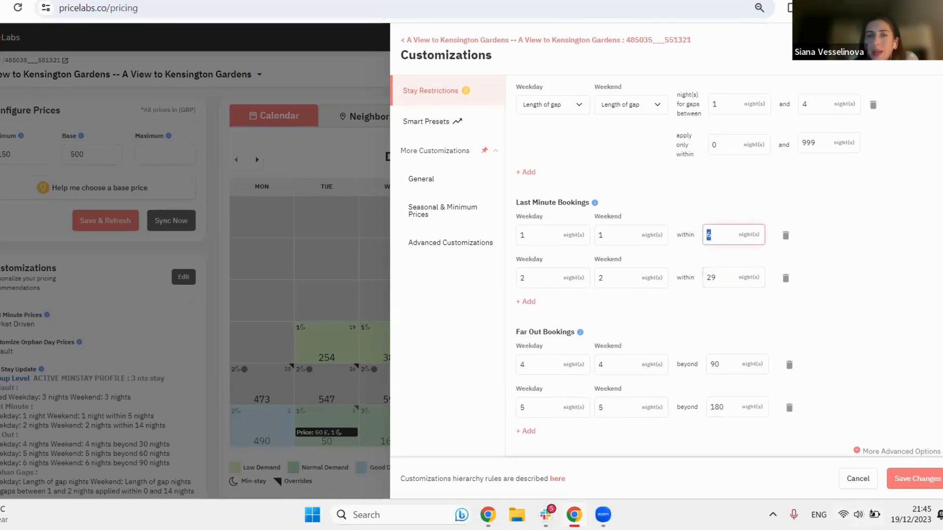
left_click(789, 408)
left_click(789, 406)
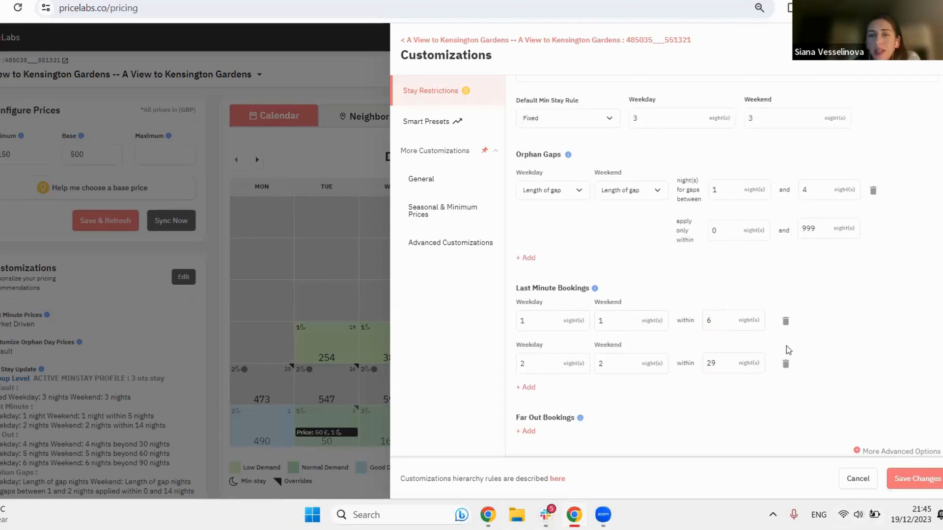
left_click(785, 363)
left_click(786, 363)
left_click(874, 278)
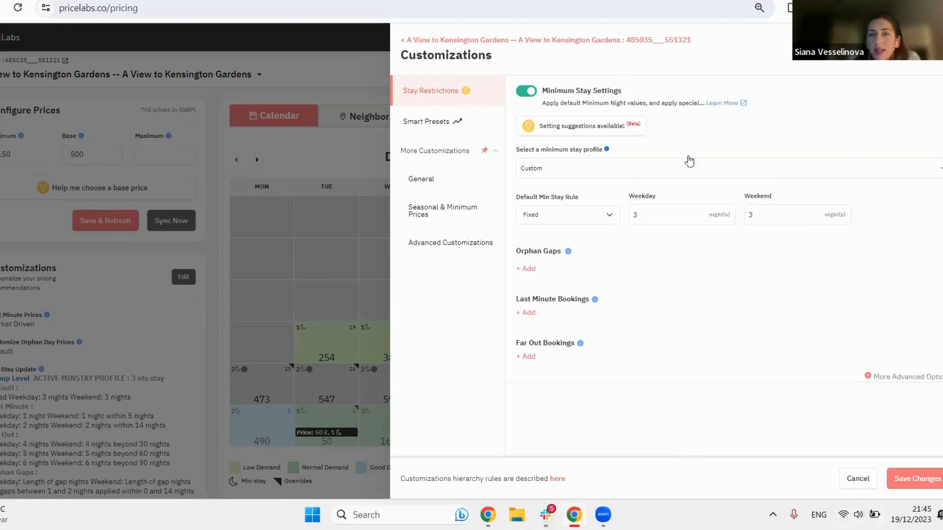
Step: Switch the listing's minimum stay profile to 2 night default and start creating a new minimum stay profile
left_click(565, 177)
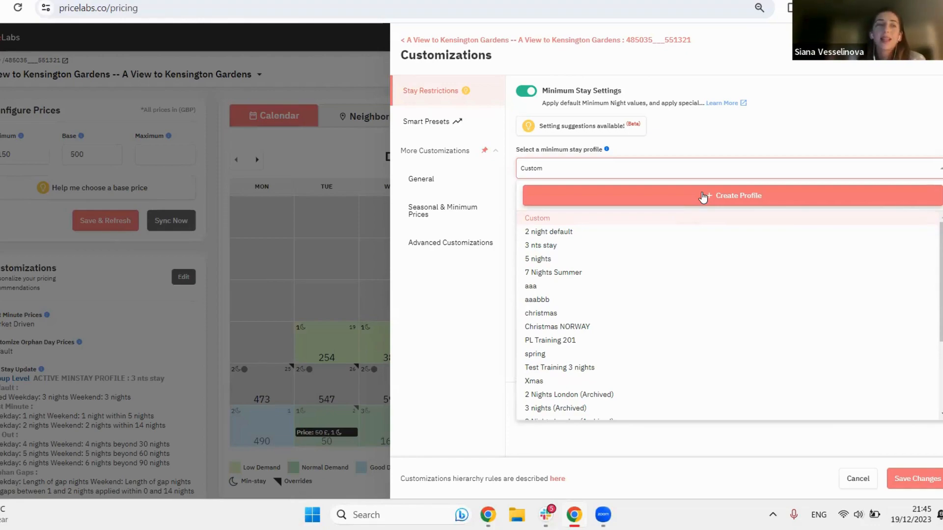
left_click(643, 233)
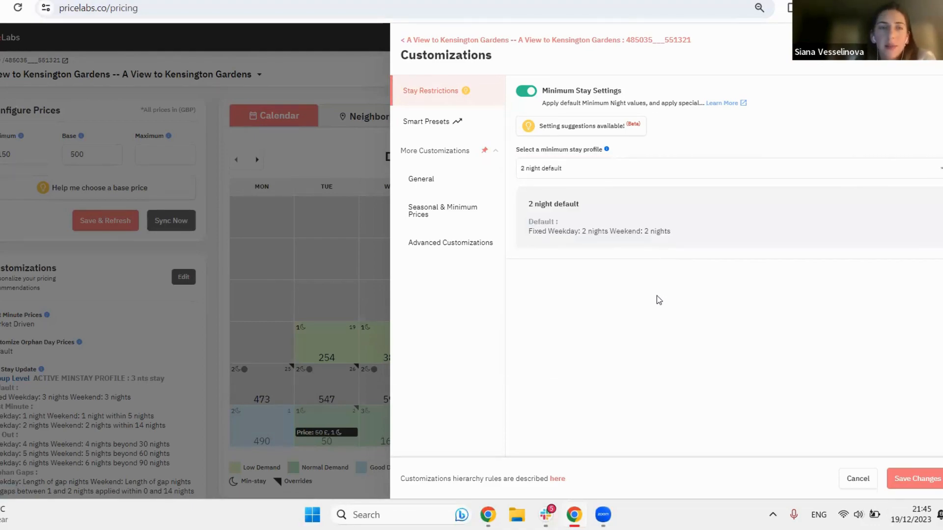
left_click(633, 168)
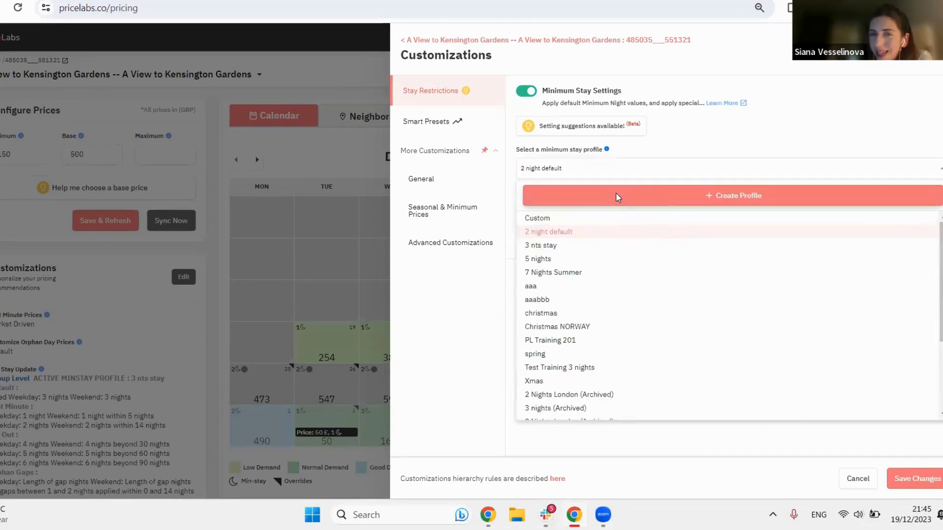
left_click(617, 195)
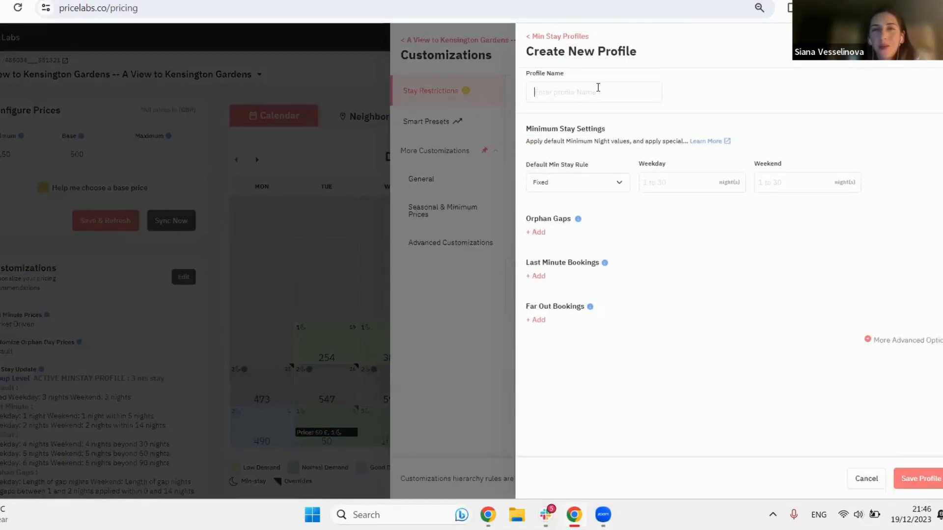
Step: Name the new profile "3 nights min stay london" and set its fixed default minimum stay to 3 nights for weekdays and weekends
left_click(598, 87)
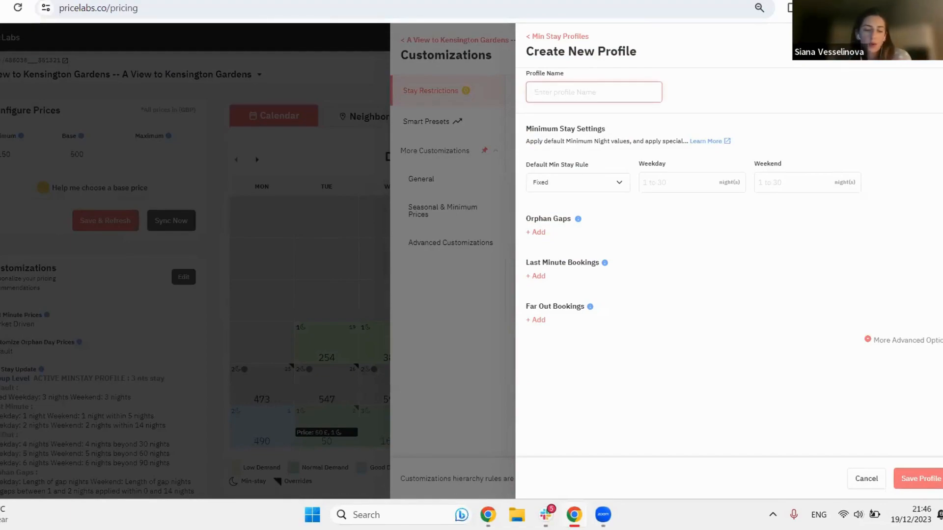
type("3 n")
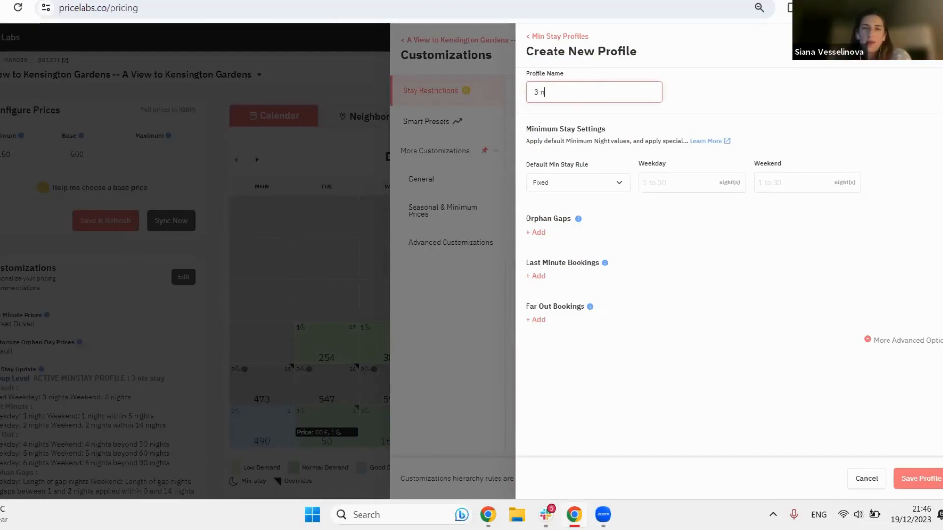
type("ights min ")
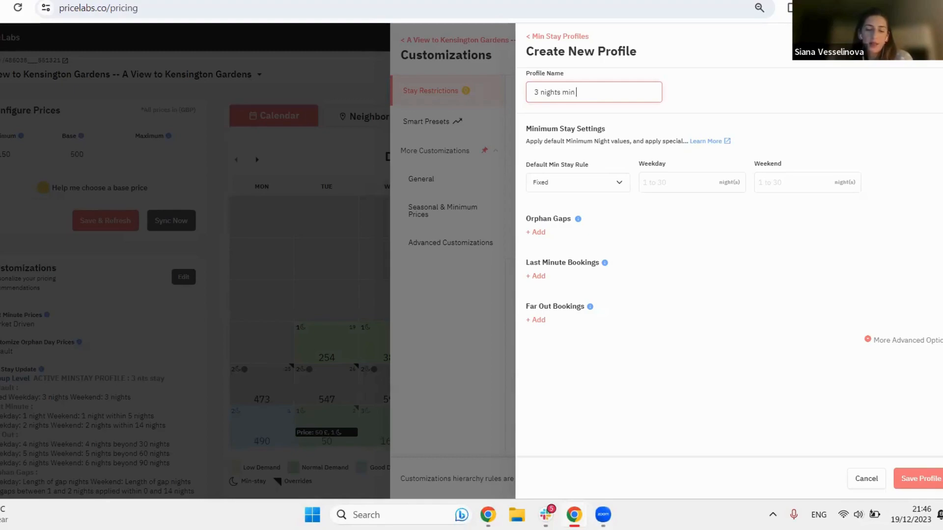
type("stay london")
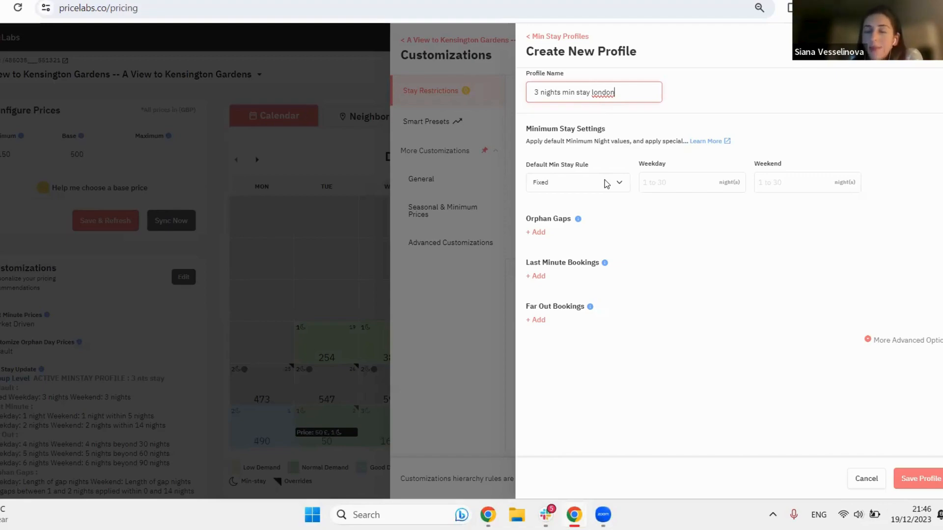
left_click(648, 183)
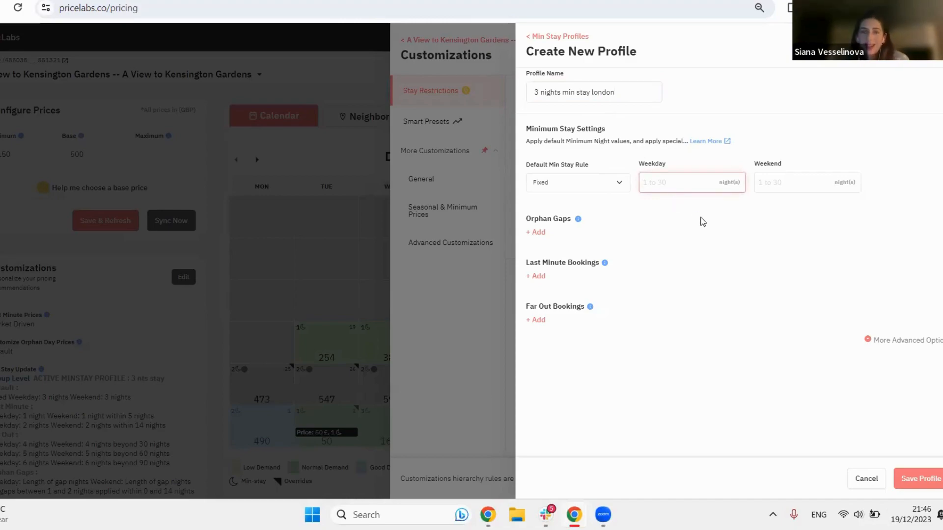
type("3")
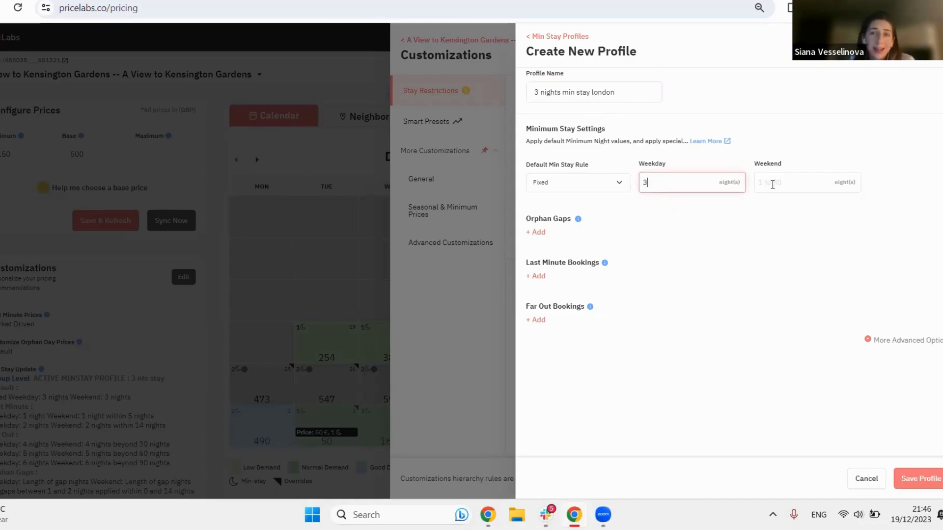
left_click(774, 184)
type("3")
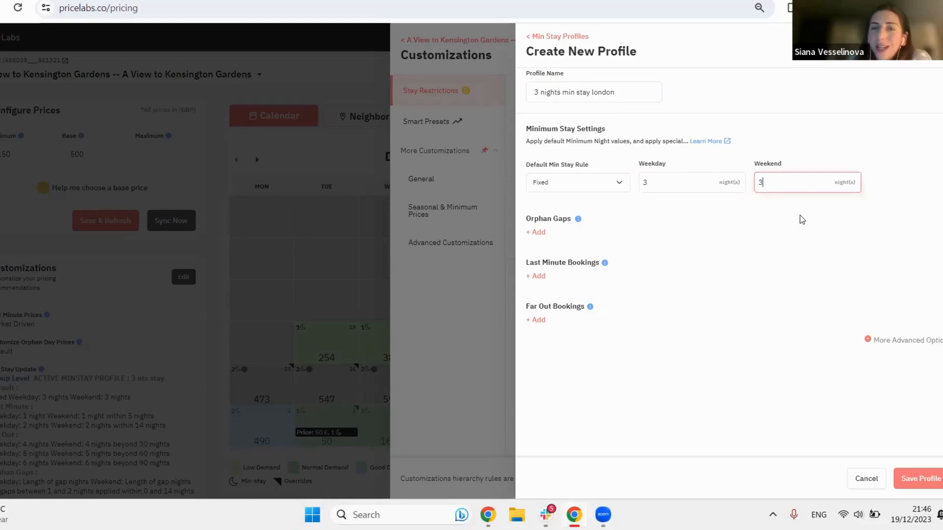
left_click(778, 263)
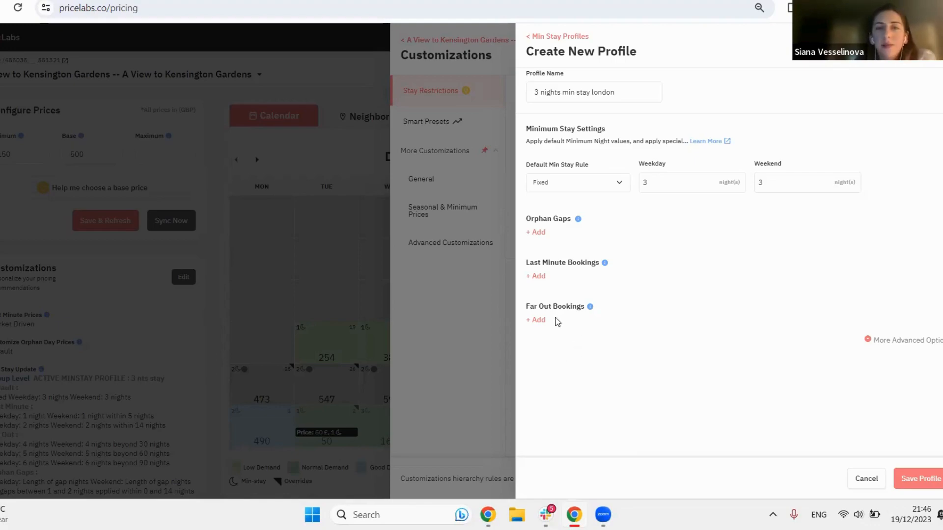
Step: Add a far out bookings rule requiring 4 nights on weekdays and weekends beyond 30 nights
left_click(538, 320)
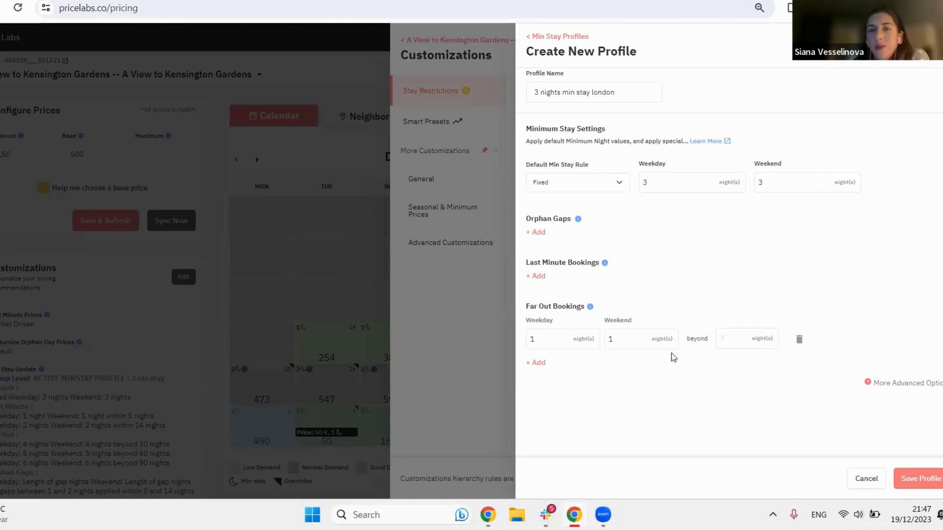
left_click(736, 334)
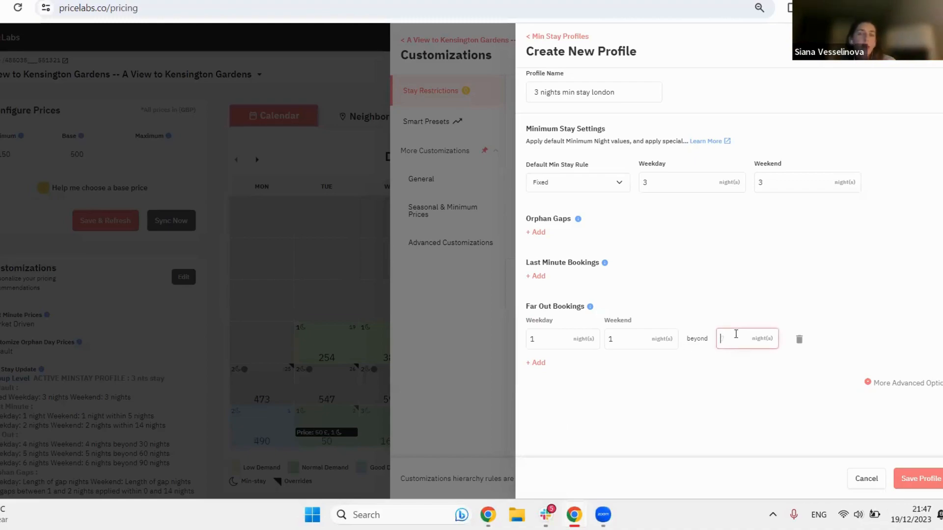
type("30")
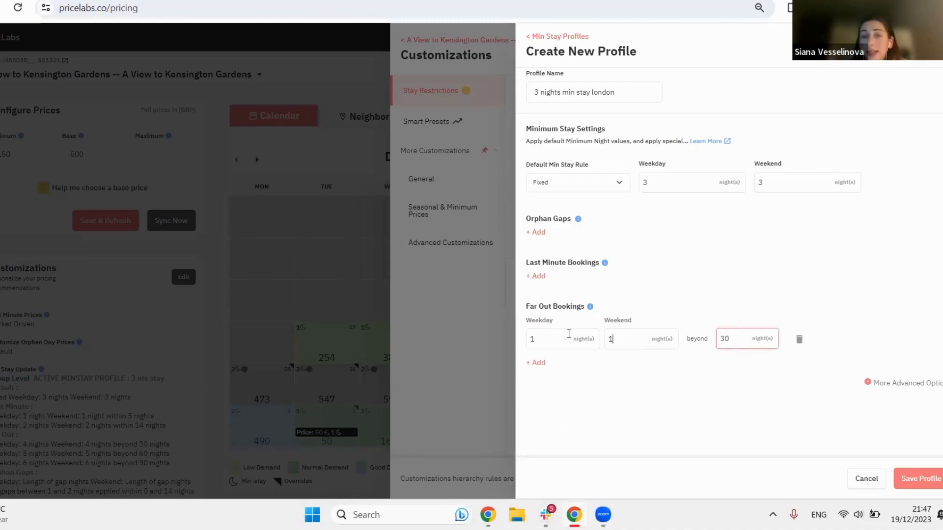
double_click(612, 340)
type("4")
double_click(540, 340)
type("4")
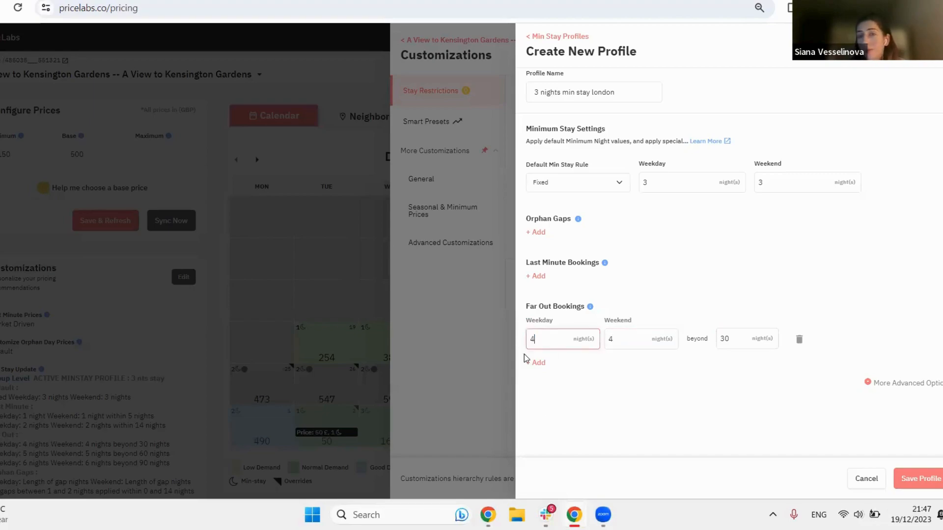
Step: Add a second far out bookings rule requiring 5 nights on weekdays and weekends beyond 60 nights
left_click(536, 362)
left_click(747, 388)
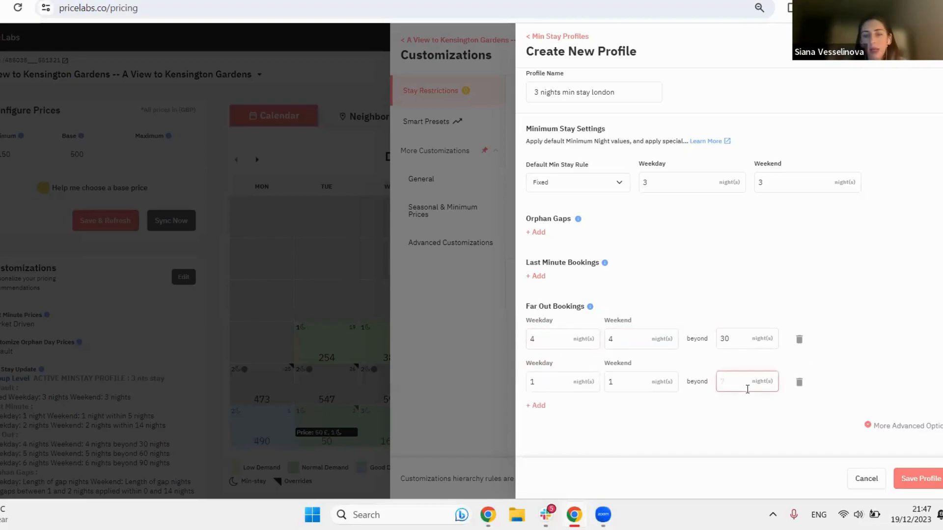
type("60")
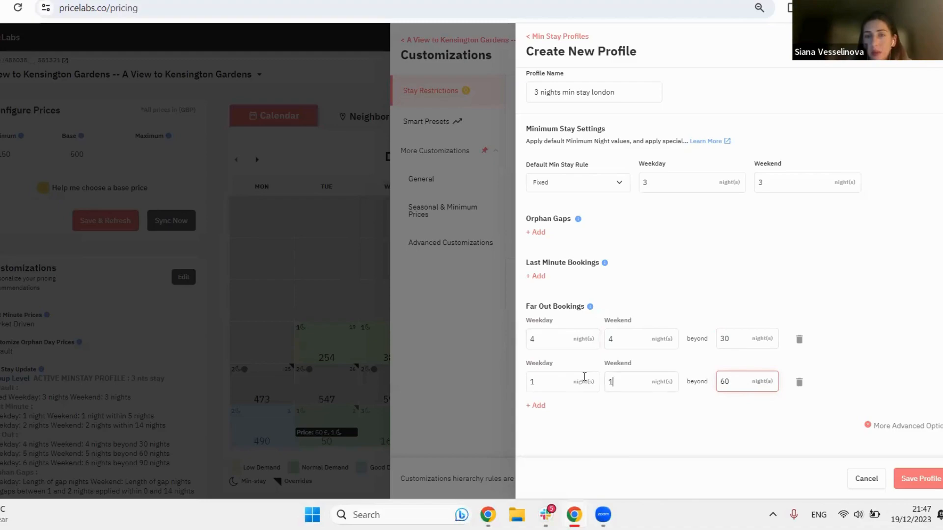
key("shift+Tab")
type("5")
key("shift+Tab")
type("5")
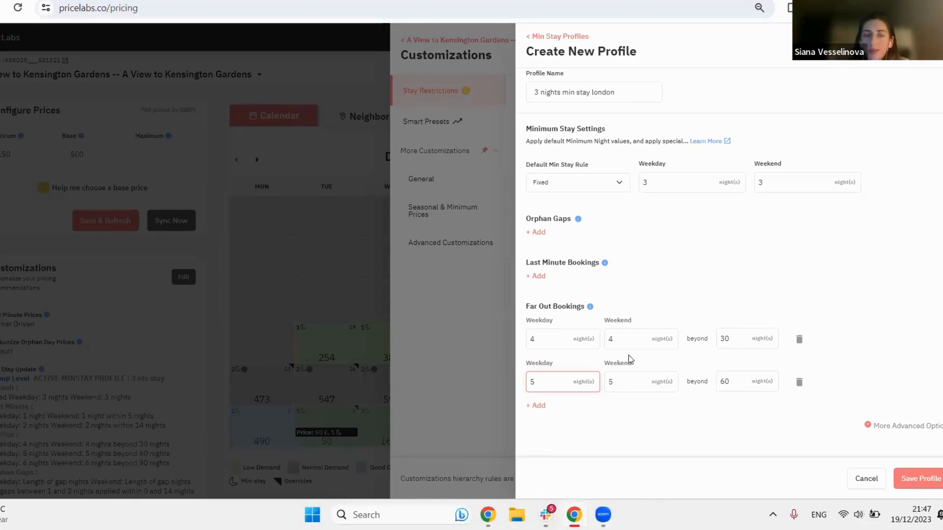
Step: Add a last minute bookings rule of 1 night on weekdays and weekends within 3 nights
left_click(539, 276)
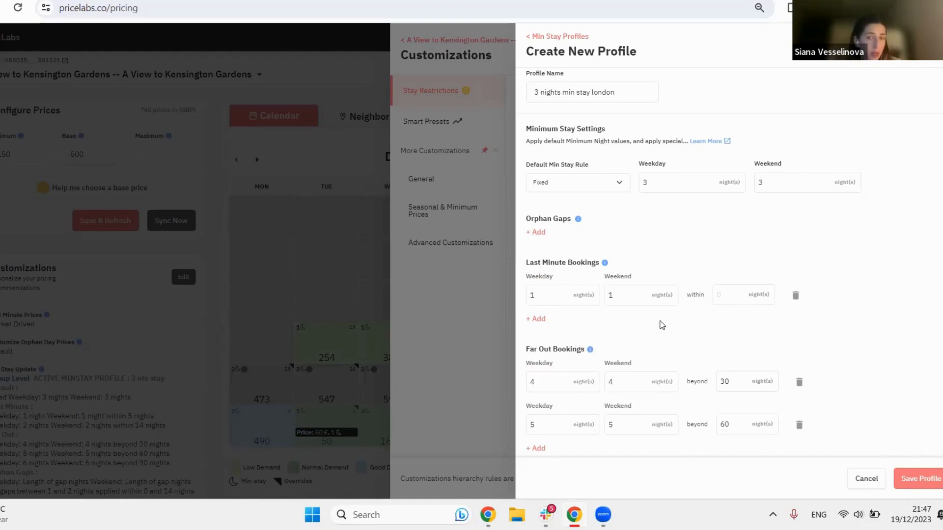
left_click(731, 295)
type("3")
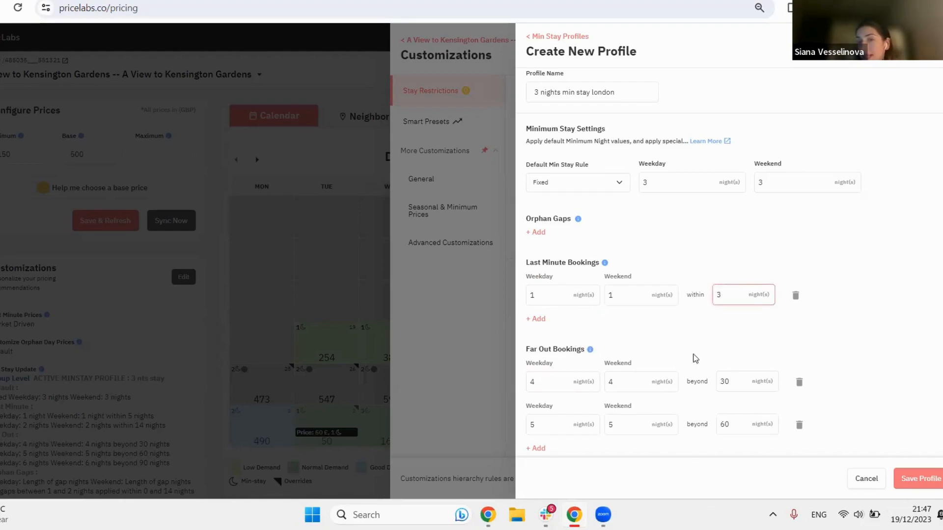
Step: Add a second last minute bookings rule of 2 nights on weekdays and weekends within 14 nights
left_click(532, 320)
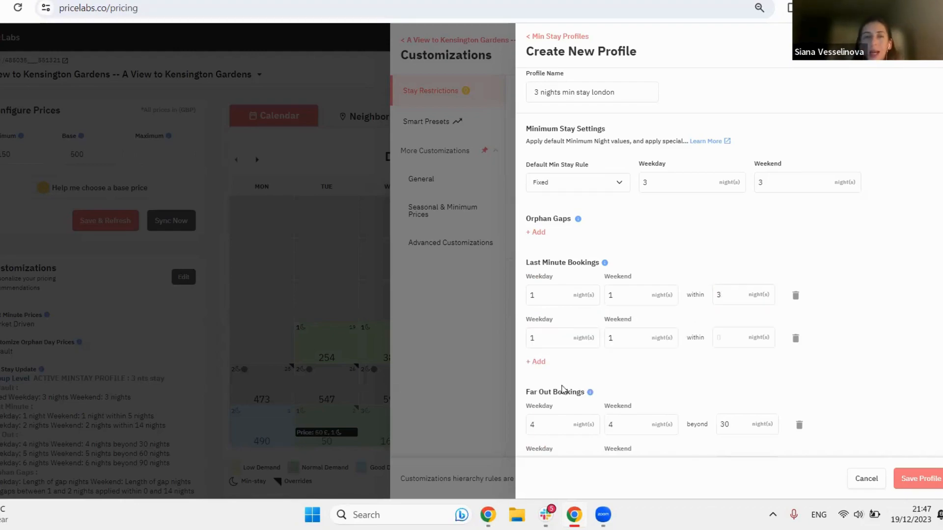
left_click_drag(537, 338, 515, 331)
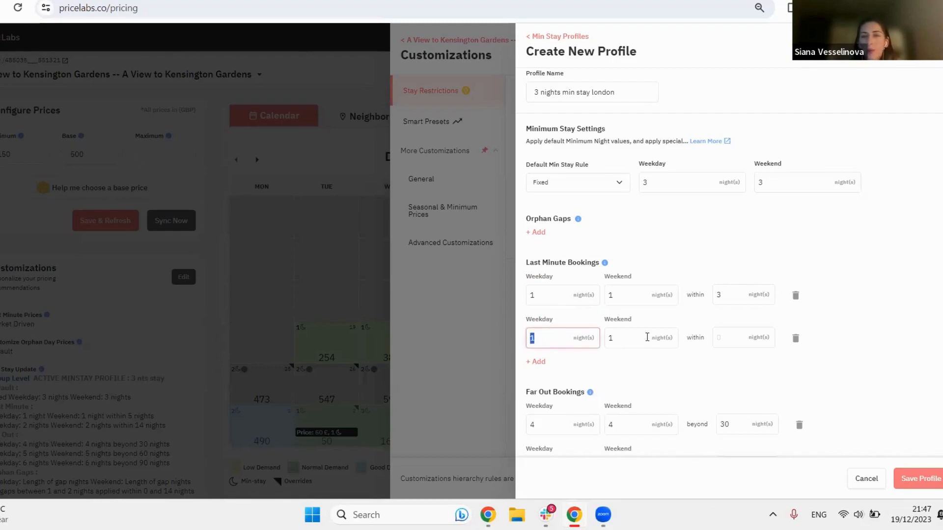
type("2")
key("Tab")
type("2")
left_click(751, 344)
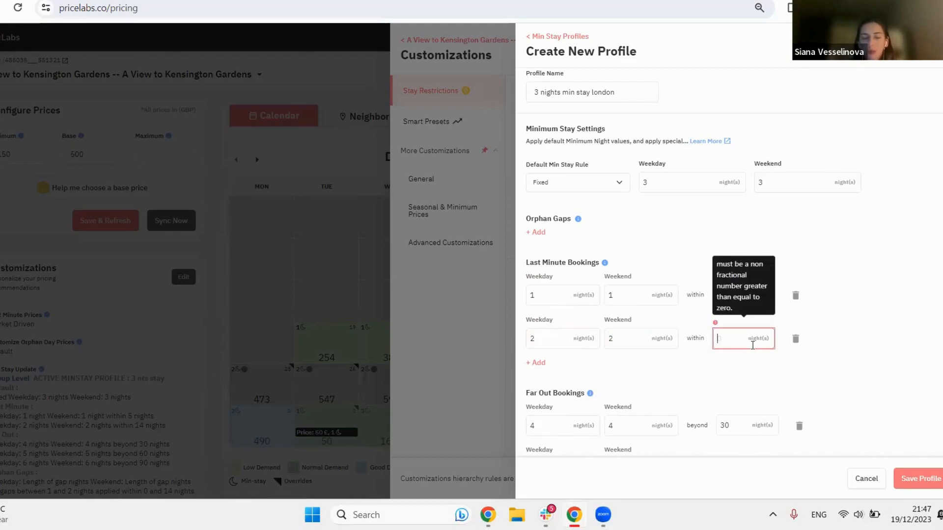
type("14")
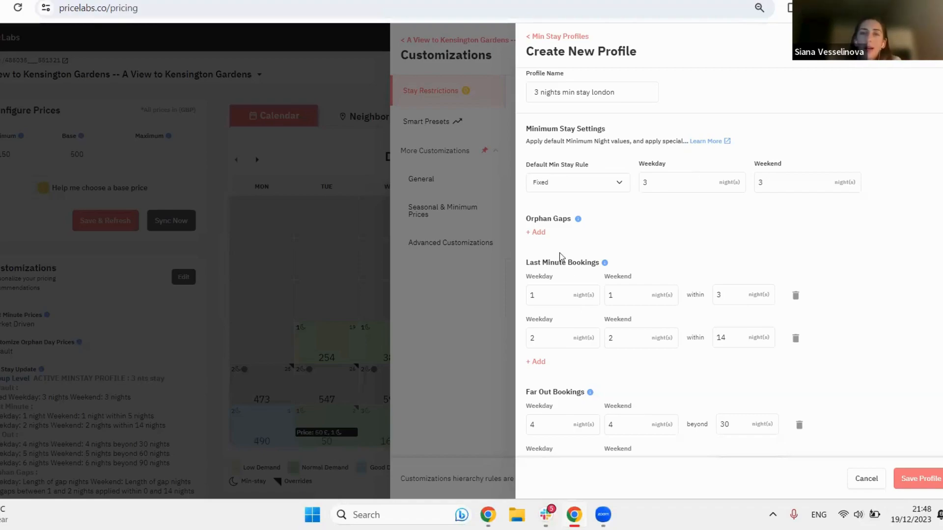
Step: Add an orphan gaps rule to the profile for gaps between 1 and 2 nights
left_click(538, 233)
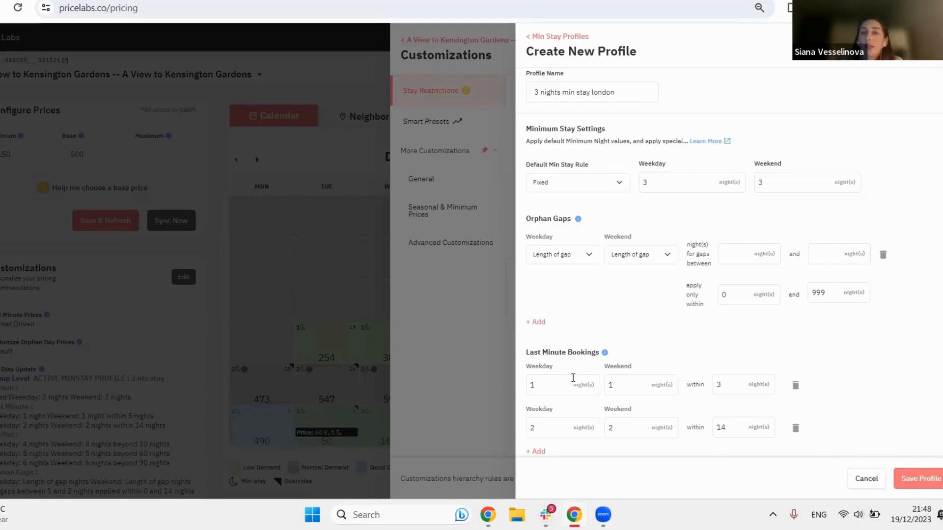
left_click(735, 255)
type("1")
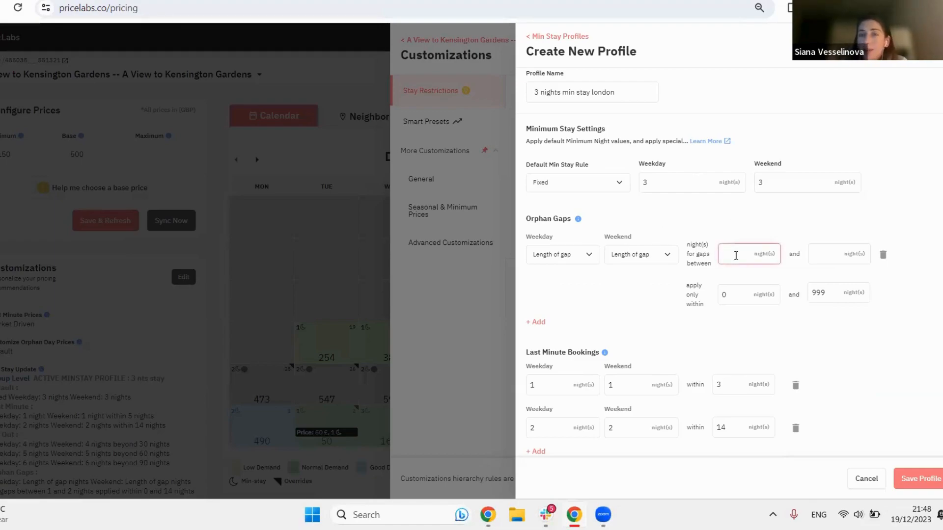
left_click(832, 255)
type("2")
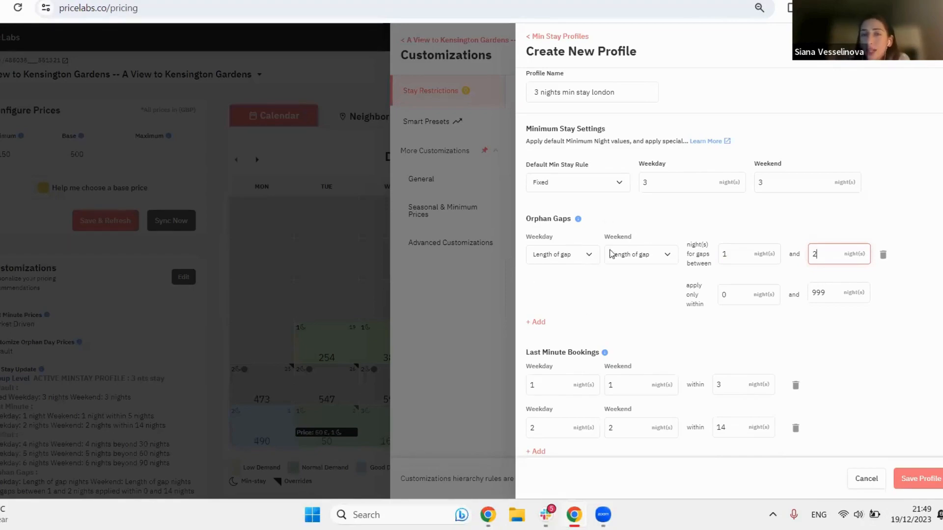
double_click(721, 247)
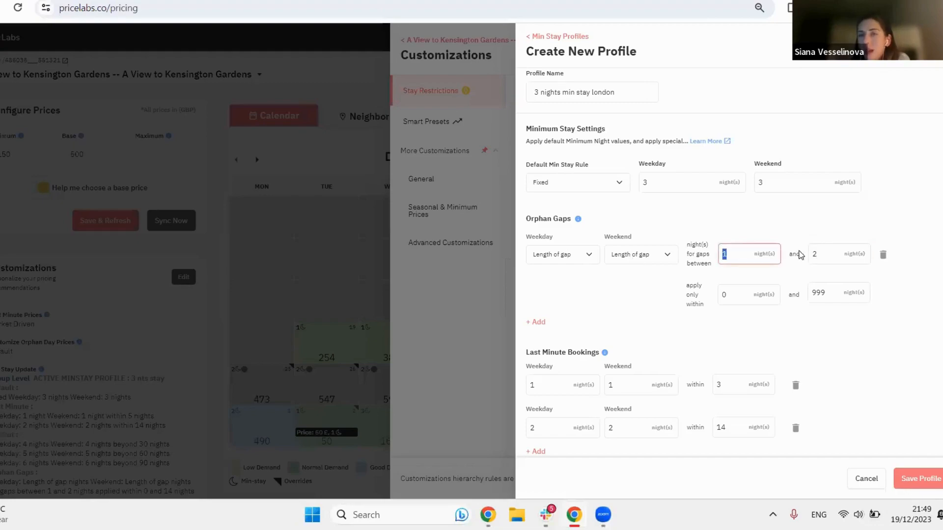
left_click(818, 254)
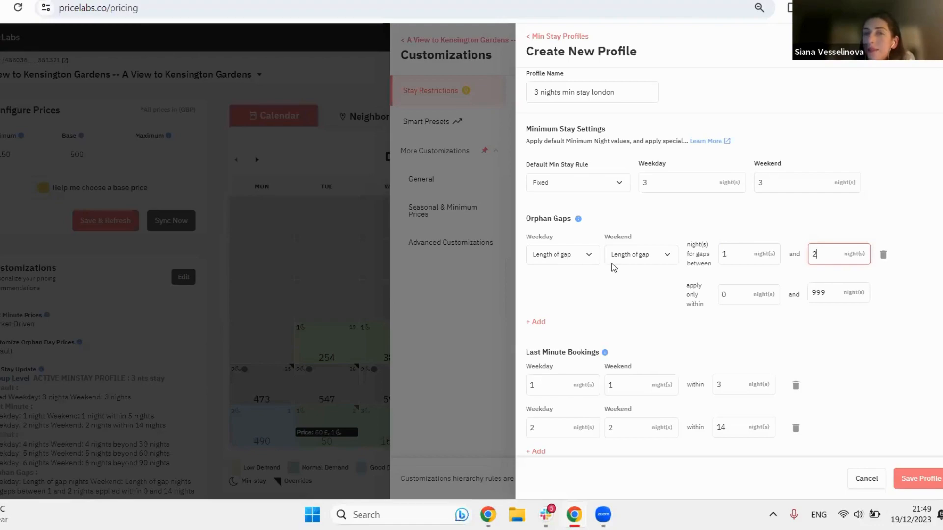
left_click(745, 257)
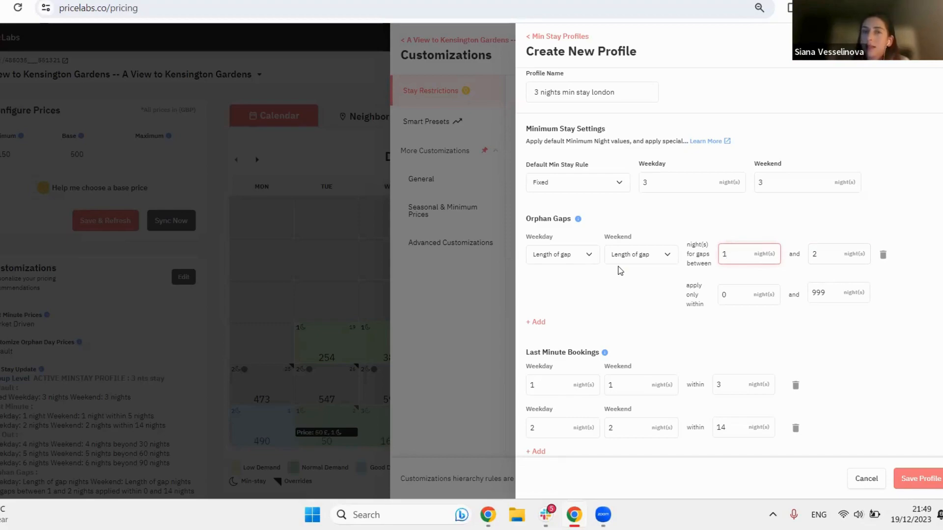
Step: Try Length of gap - 1 as the orphan gap rule's weekday minimum stay, and change it to 1
left_click(590, 254)
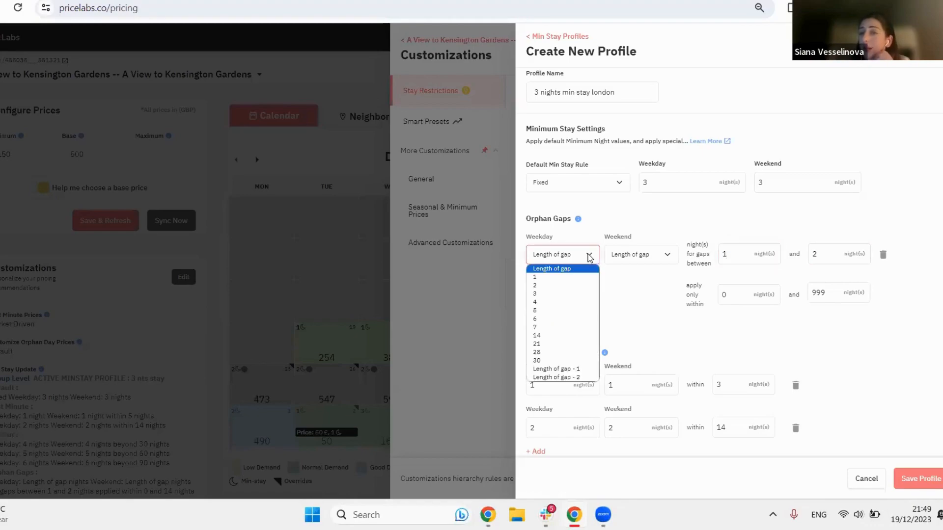
left_click(590, 367)
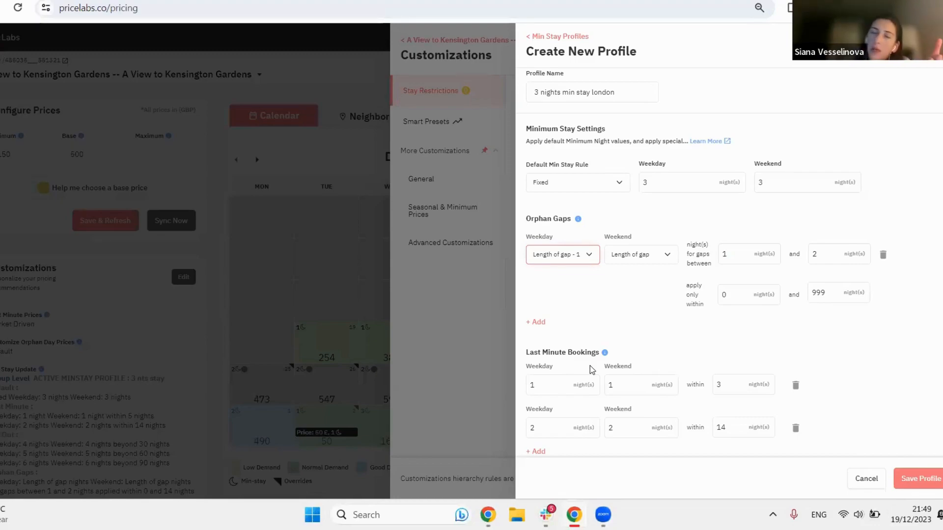
left_click(583, 258)
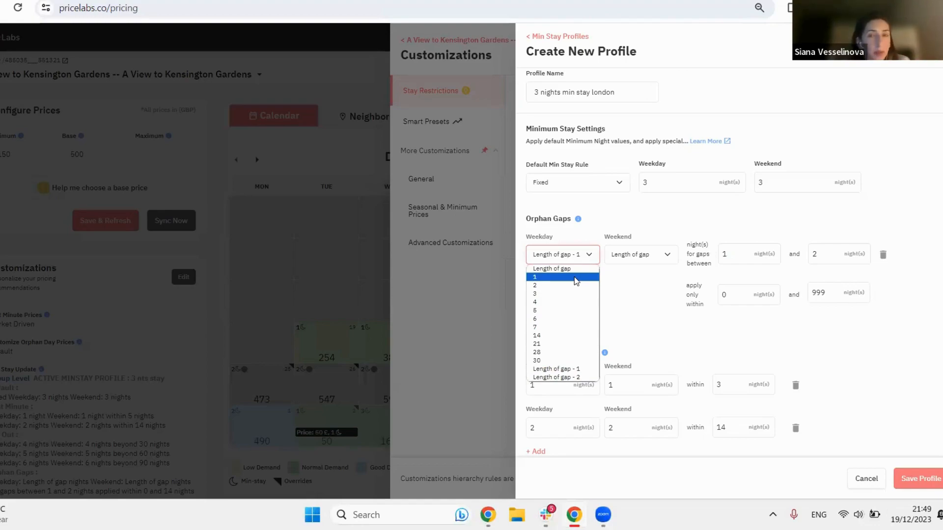
left_click(576, 278)
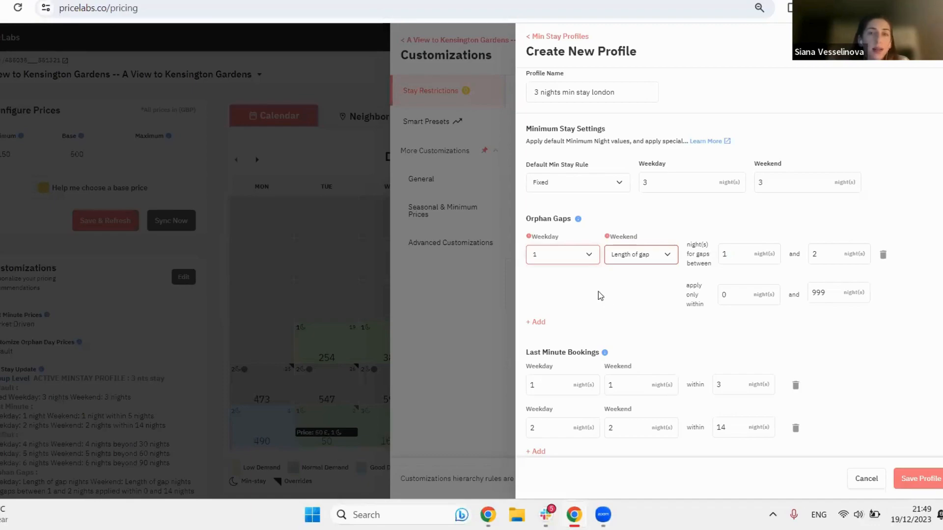
Step: Set the orphan gap rule's weekend minimum stay to 2 and apply the rule only within 0 and 30 nights
left_click(620, 259)
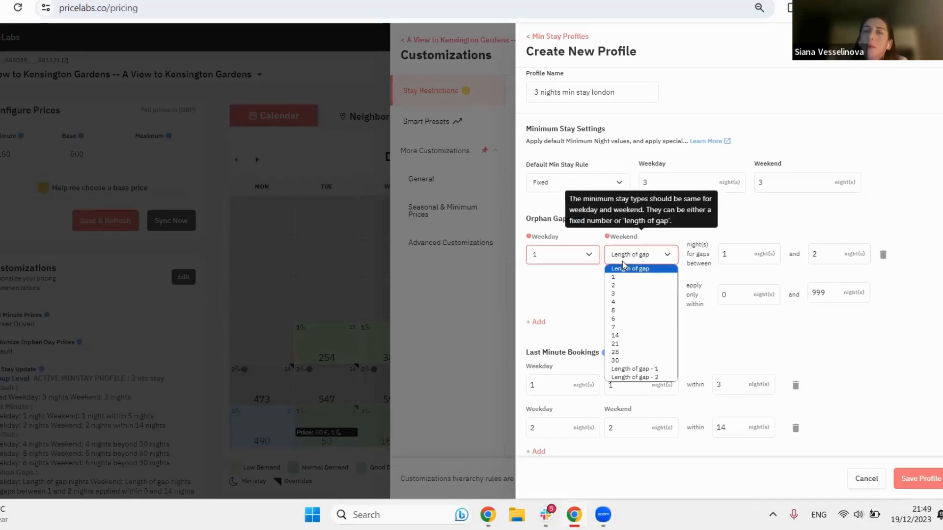
left_click(633, 287)
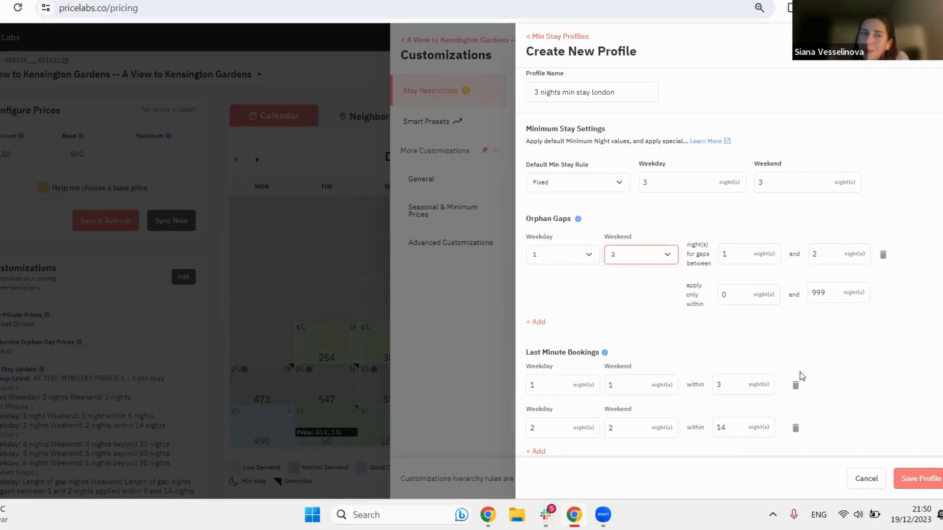
left_click(750, 290)
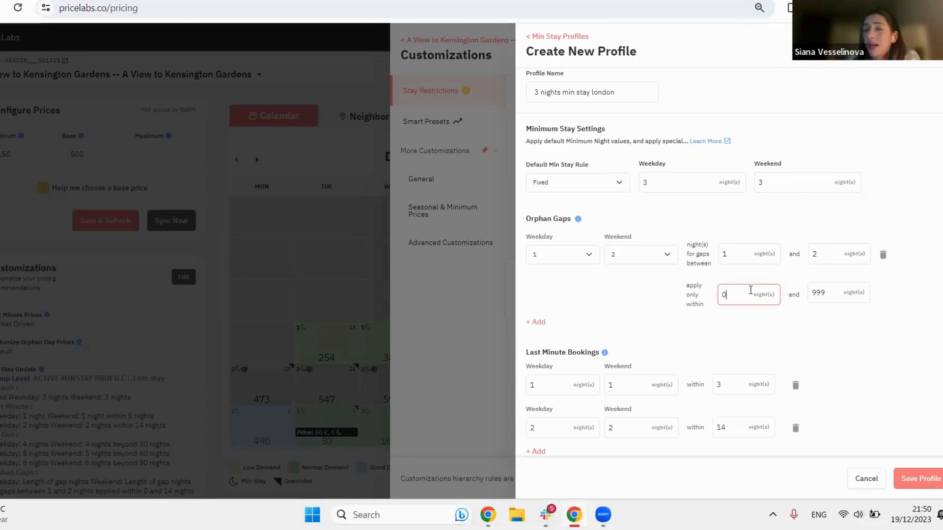
double_click(818, 296)
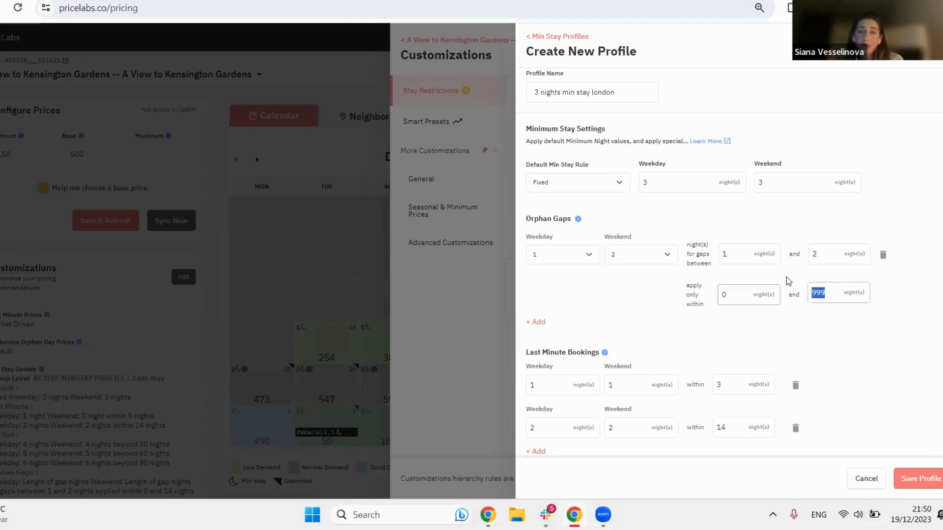
type("30")
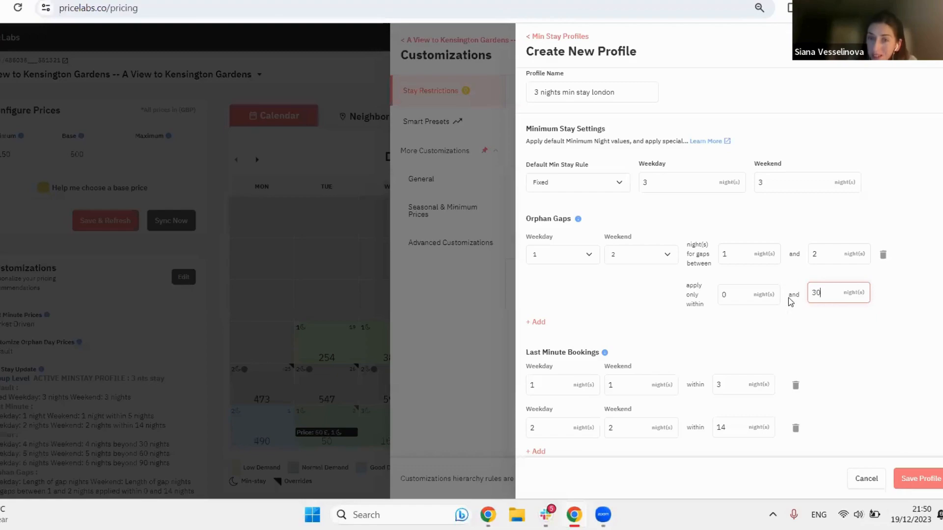
Step: Review the rules of the new minimum stay profile and save it
scroll(803, 309, "down", 3)
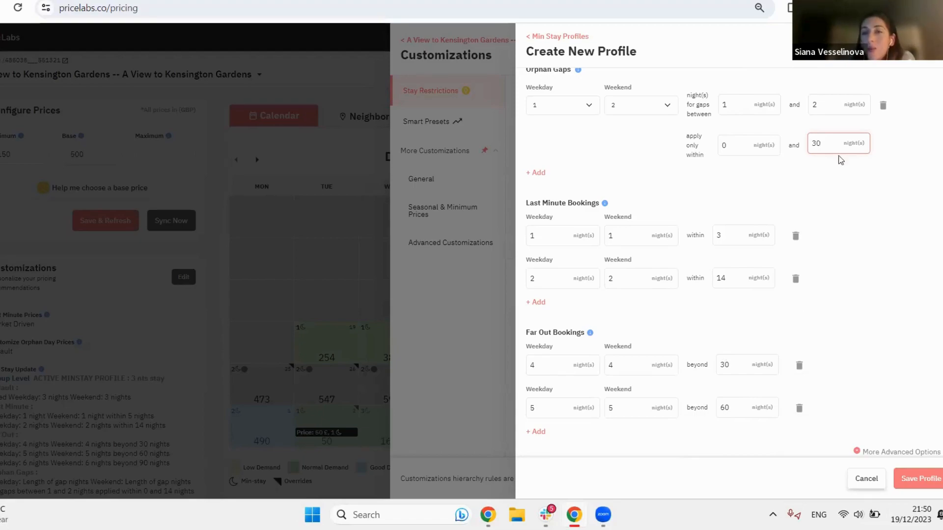
scroll(779, 291, "up", 2)
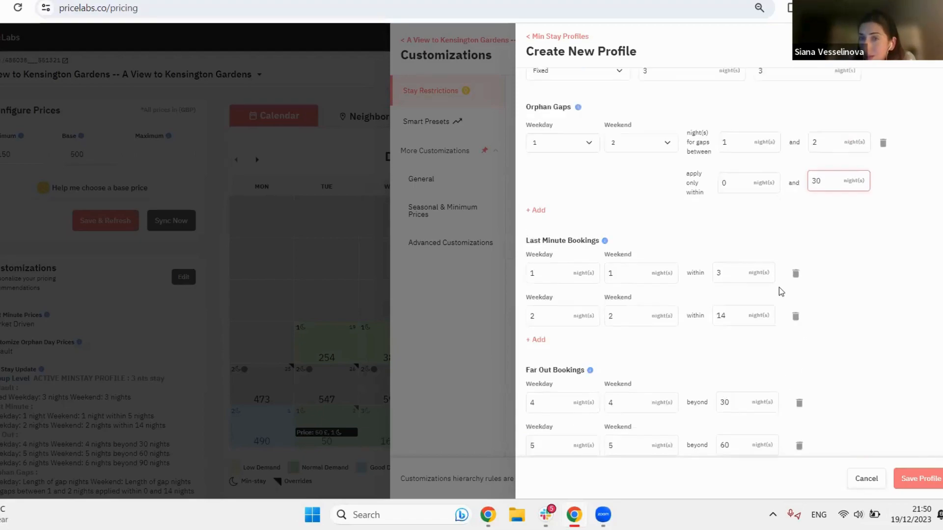
left_click(935, 482)
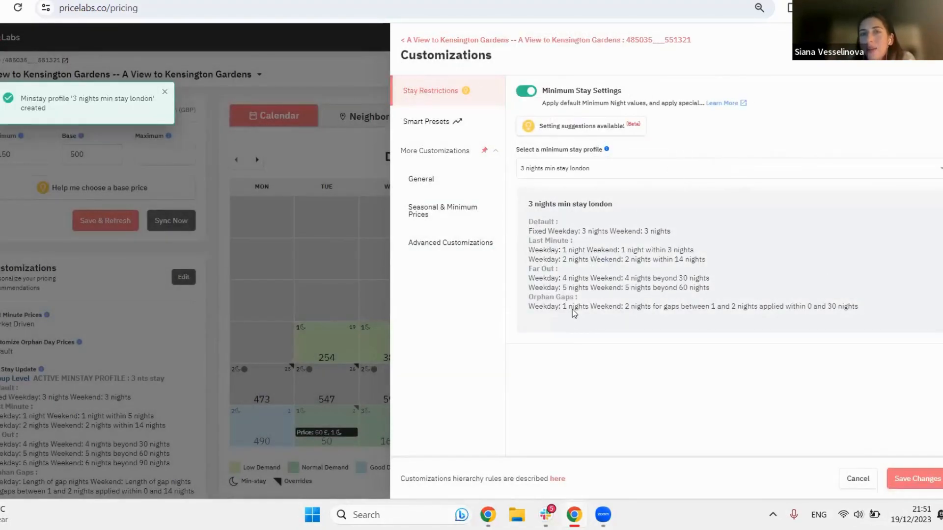
Step: Check the available minimum stay profiles for the listing, keeping "3 nights min stay london" selected
left_click(584, 176)
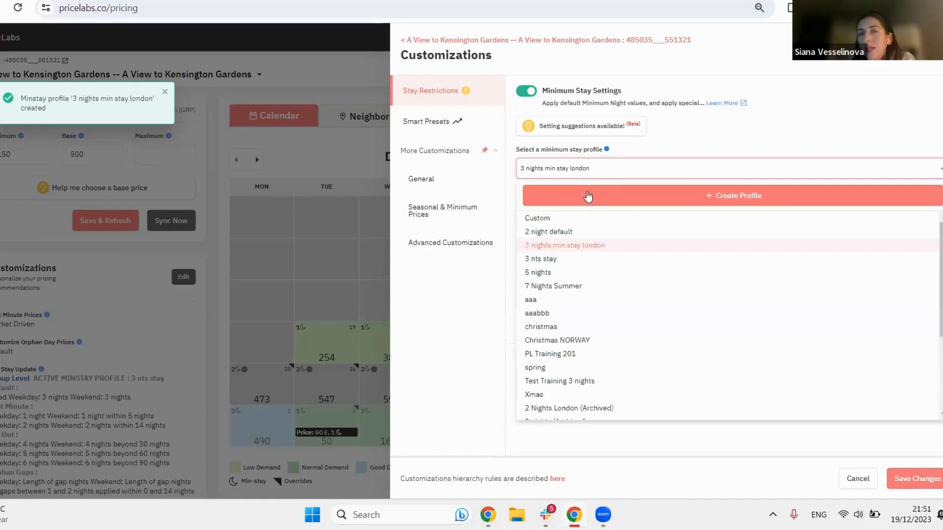
left_click(589, 250)
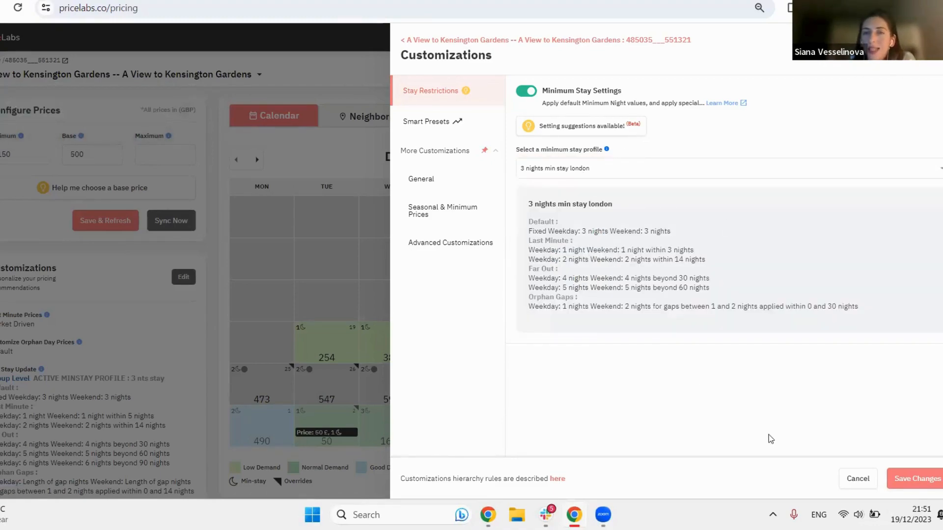
left_click(589, 171)
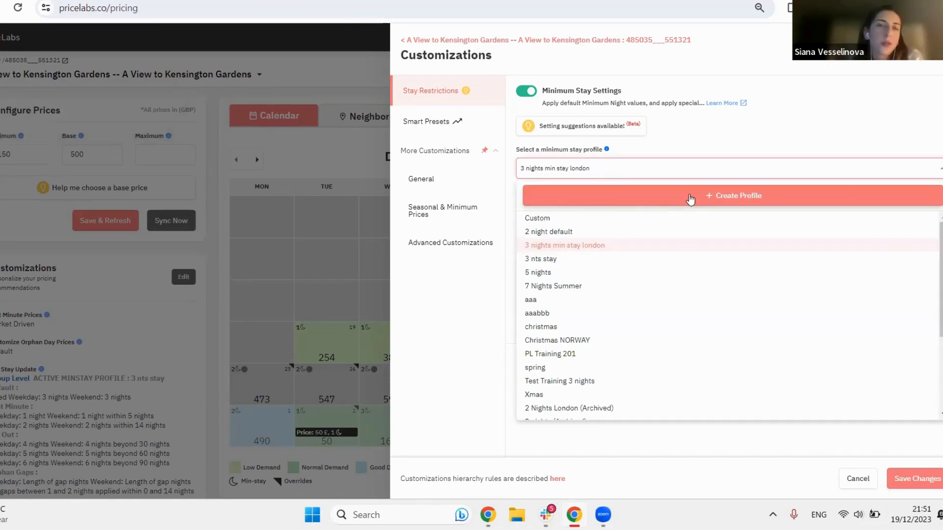
left_click(711, 147)
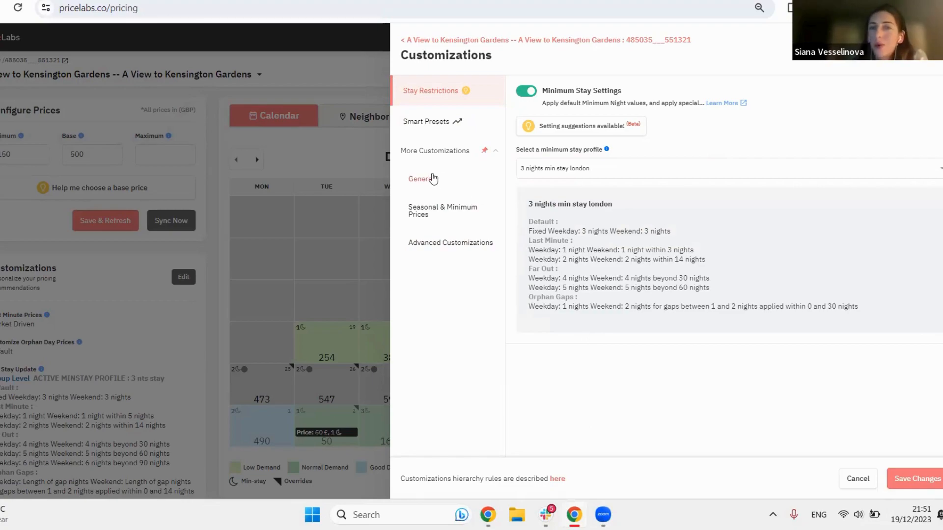
Step: Examine the pricing customizations offered under Smart Presets for the listing
left_click(427, 130)
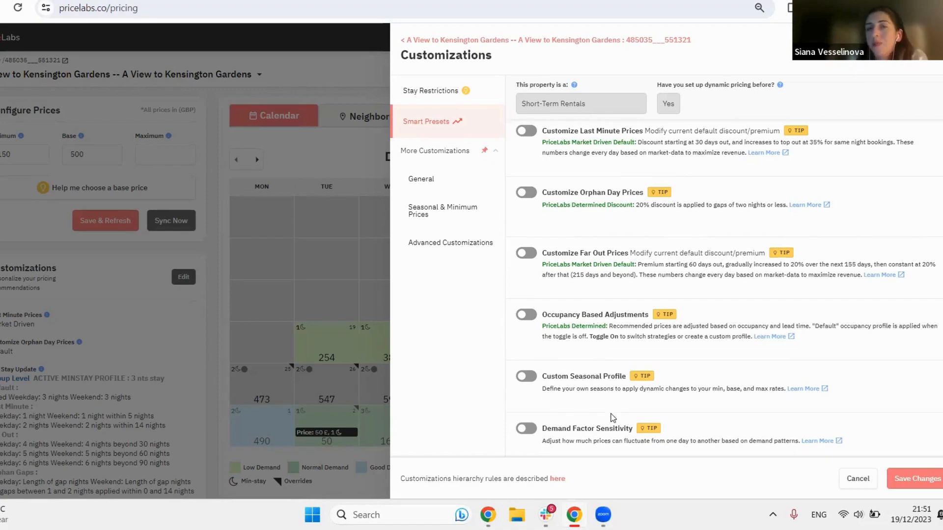
scroll(614, 418, "down", 3)
mouse_move(639, 244)
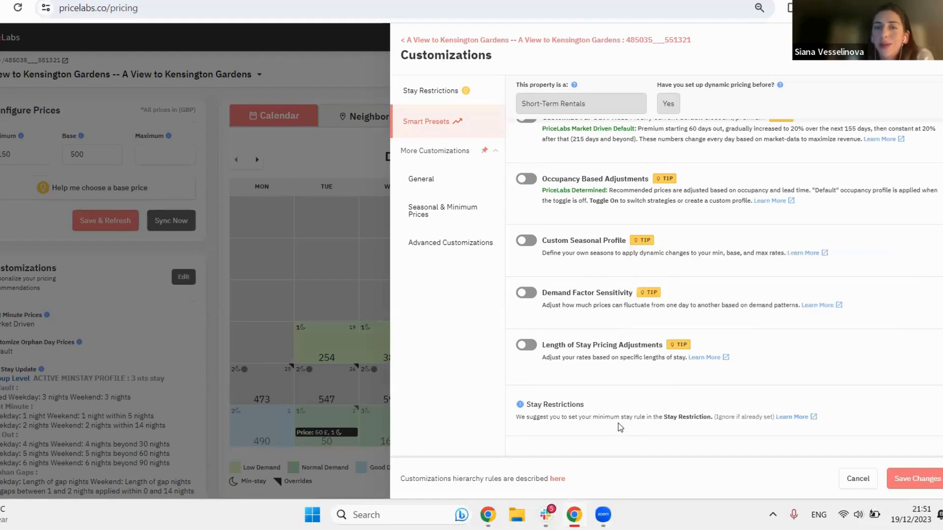
scroll(600, 347, "up", 3)
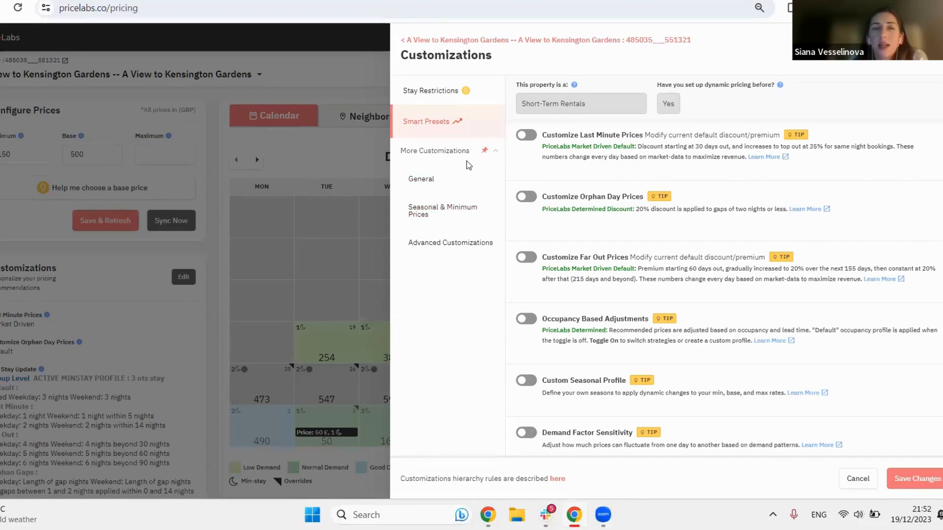
left_click(485, 154)
left_click(489, 151)
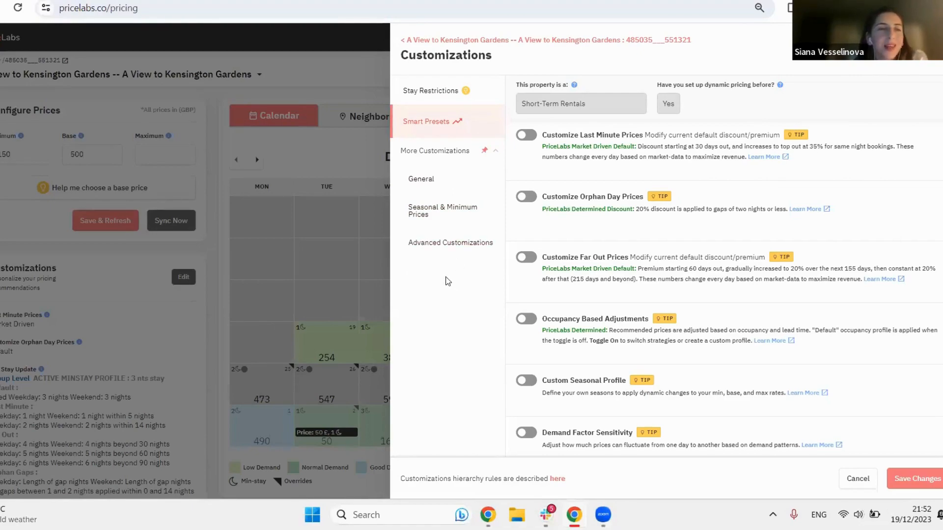
Step: Examine the General customizations, especially the custom last minute price option and its market driven default description
left_click(418, 182)
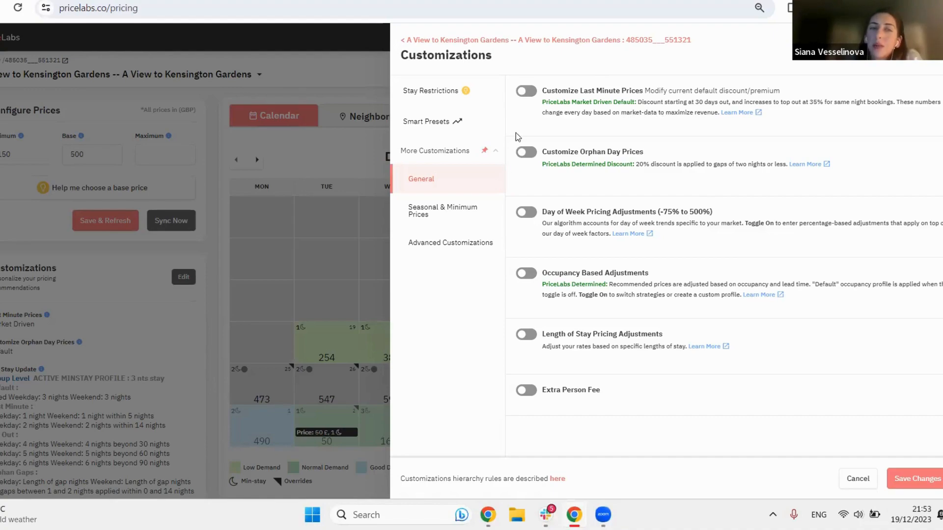
left_click_drag(540, 112, 617, 104)
left_click(614, 101)
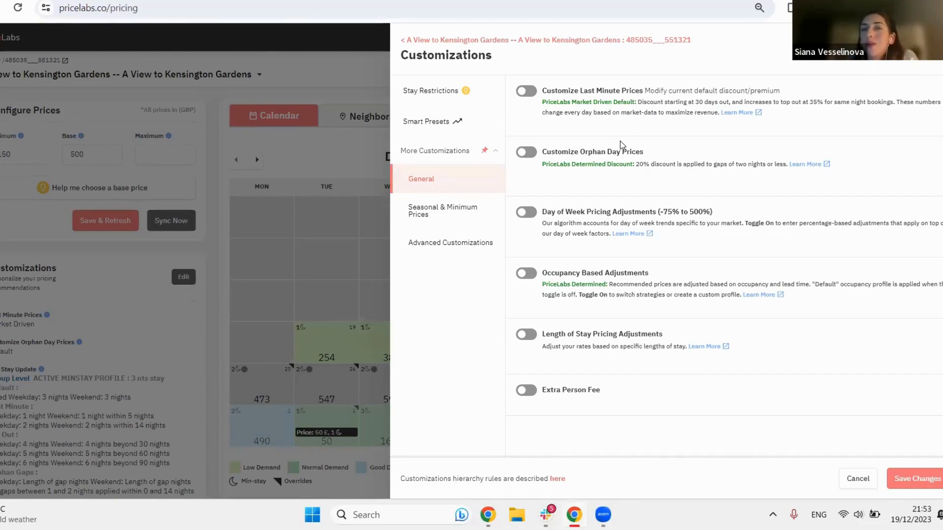
left_click(527, 92)
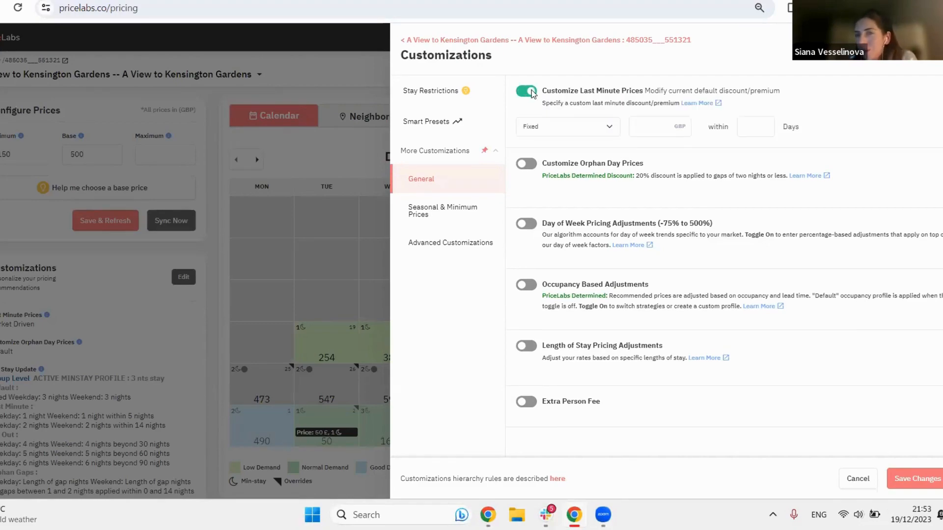
left_click(528, 90)
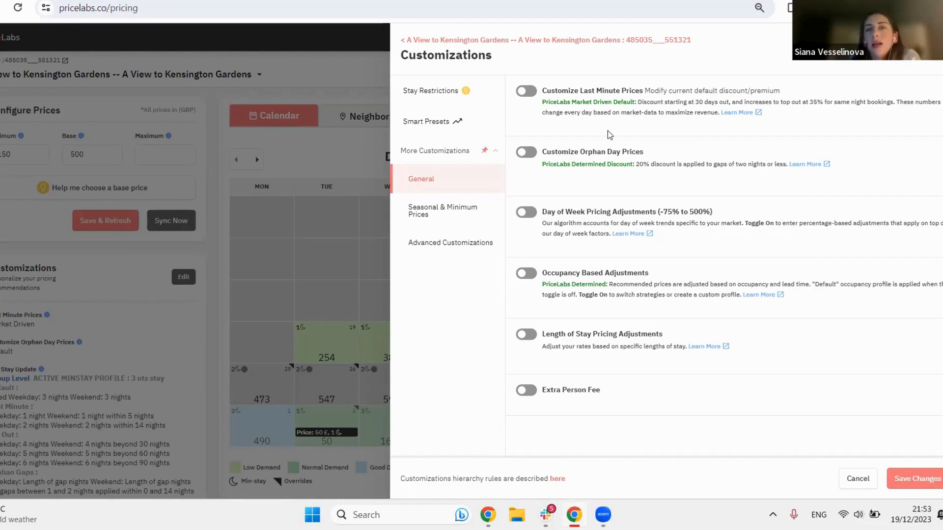
left_click_drag(638, 103, 895, 103)
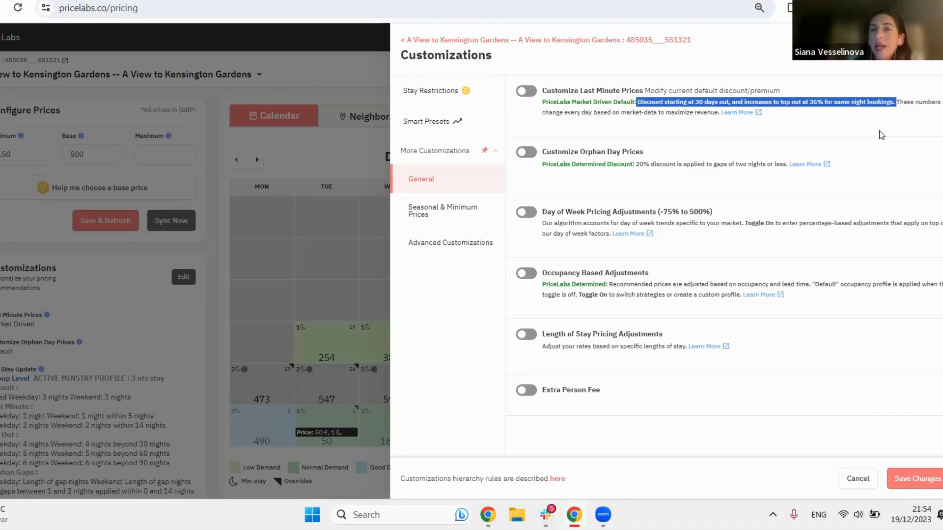
left_click(882, 135)
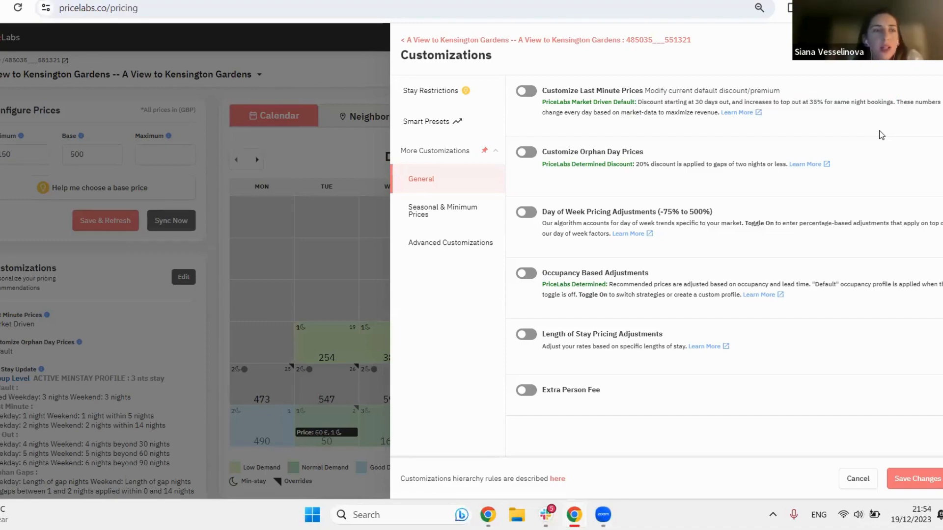
Step: Try a custom last minute price adjustment with a gradual 20% discount within 10 days
left_click(527, 92)
left_click(556, 128)
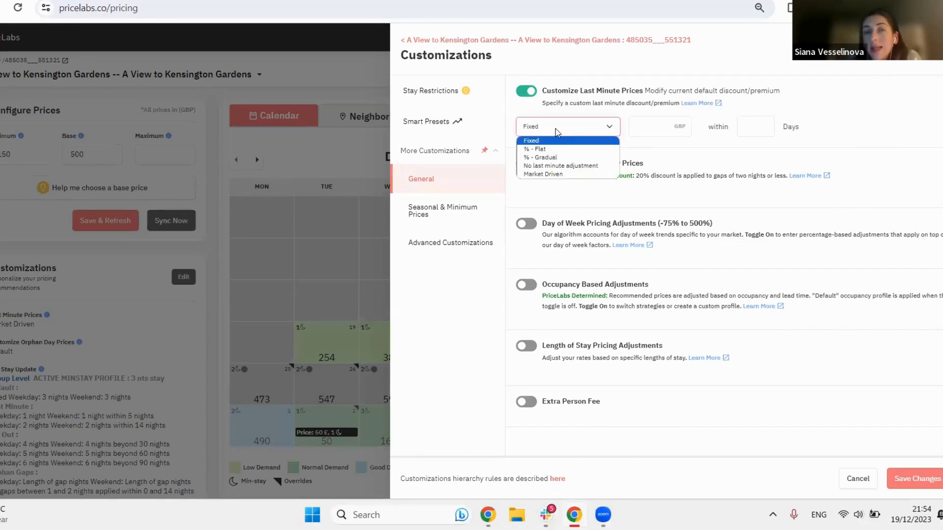
left_click(573, 159)
left_click(652, 128)
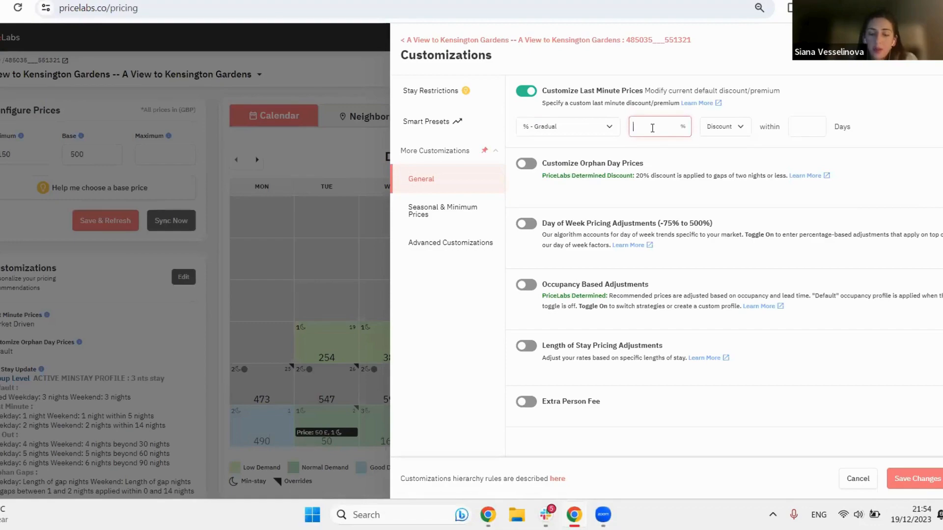
type("20")
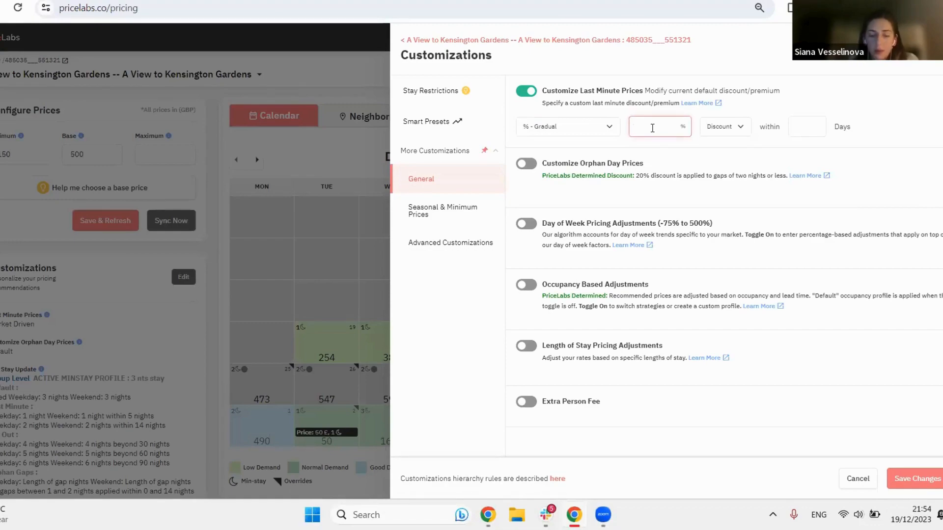
left_click(811, 129)
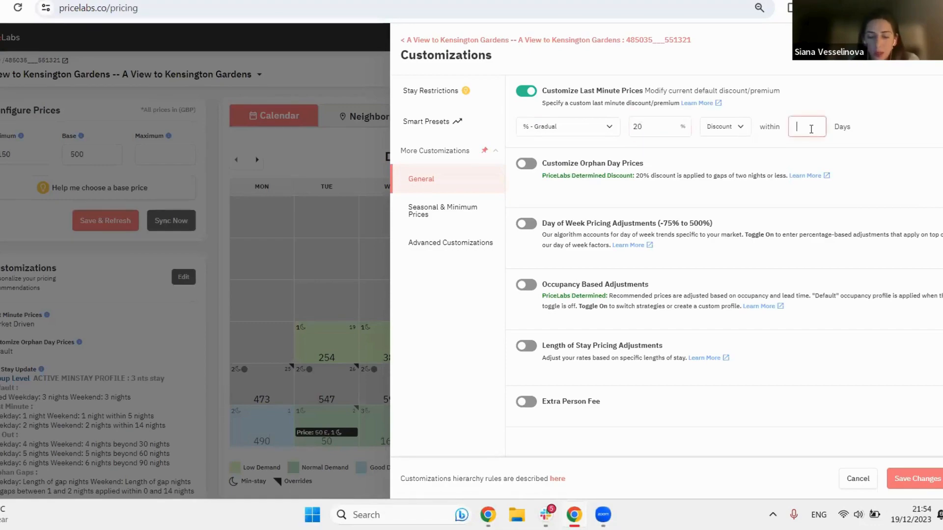
type("10")
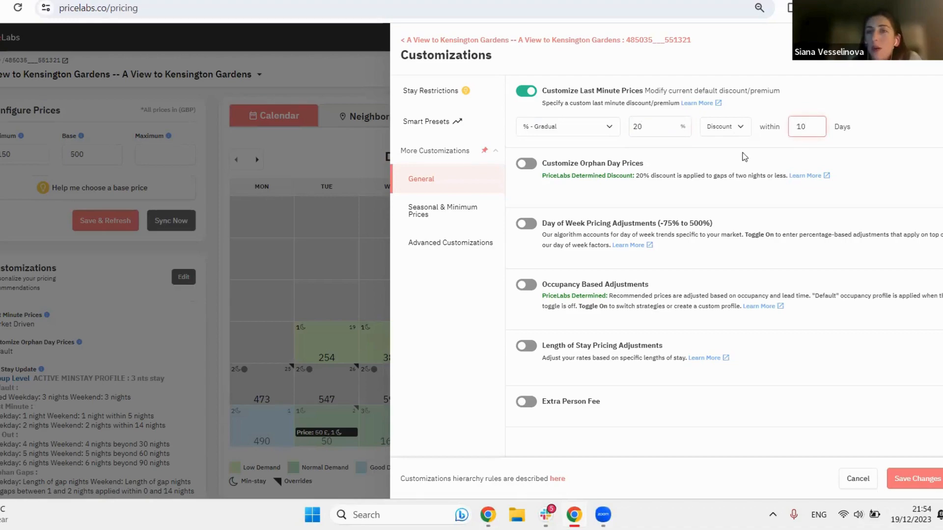
Step: Try the last minute adjustment as Premium and as No last minute adjustment, and switch the last minute customization off
left_click(721, 127)
left_click(720, 150)
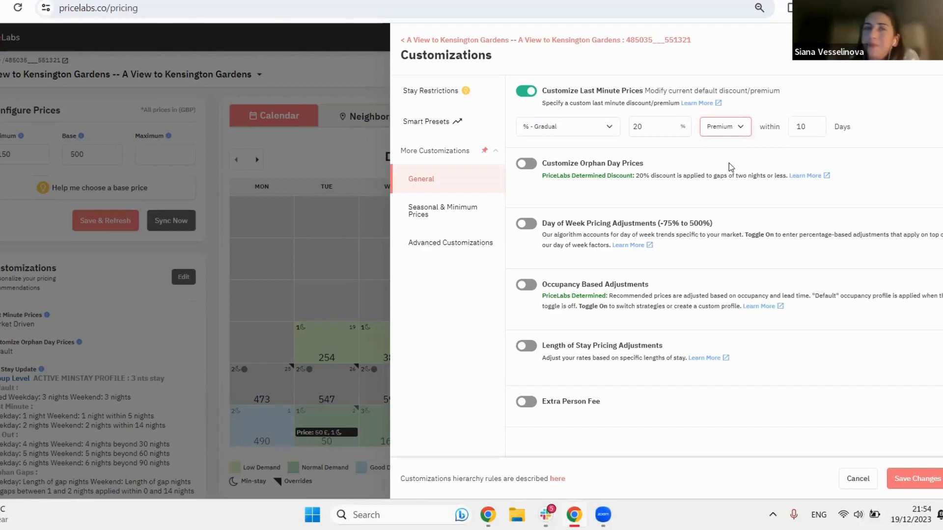
left_click(565, 128)
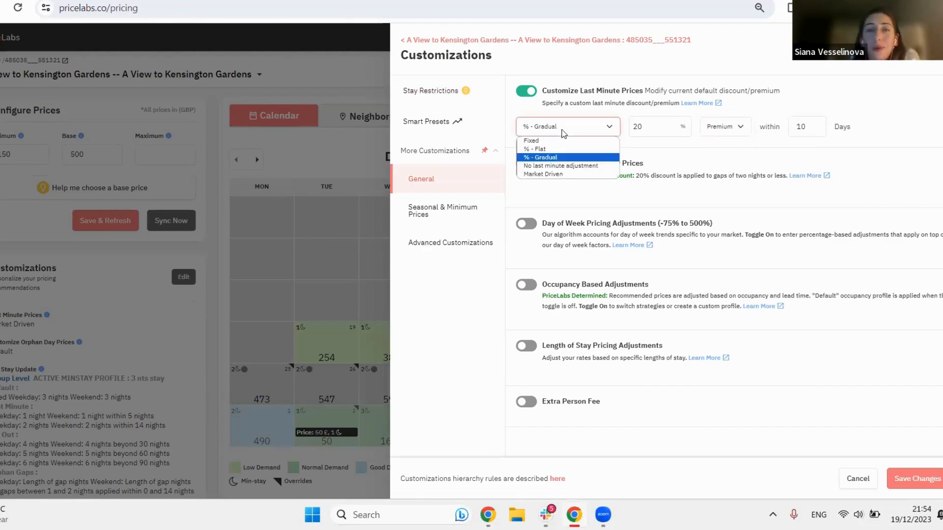
left_click(582, 166)
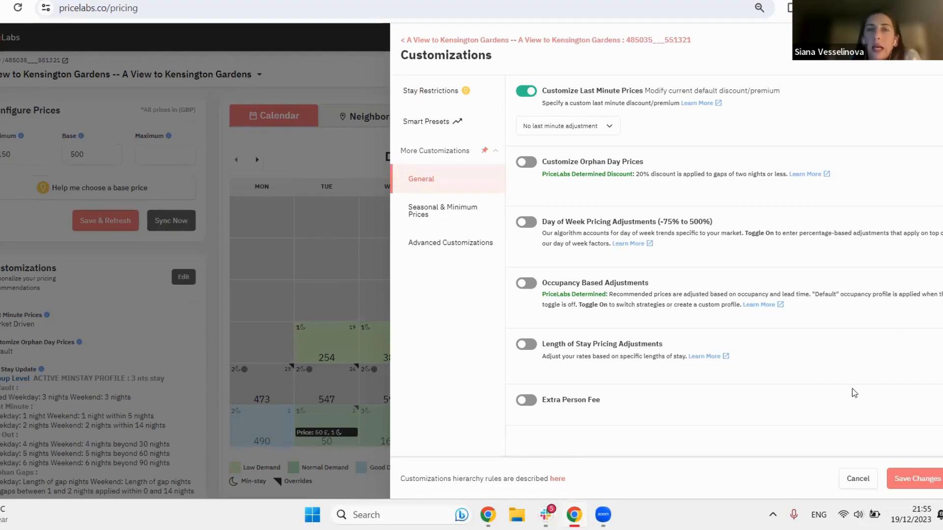
left_click(533, 94)
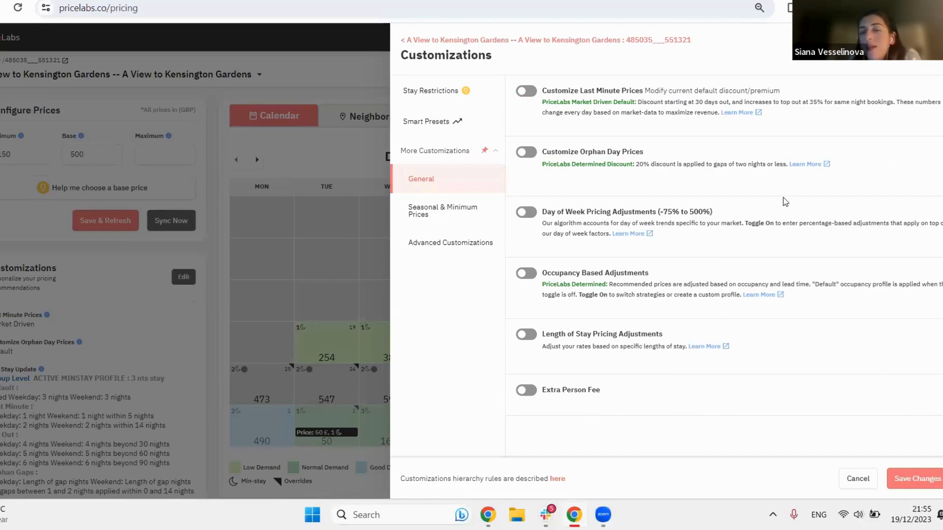
Step: Enable Customize Far Out Prices in the advanced customizations and Customize Orphan Day Prices in the general ones
left_click(476, 248)
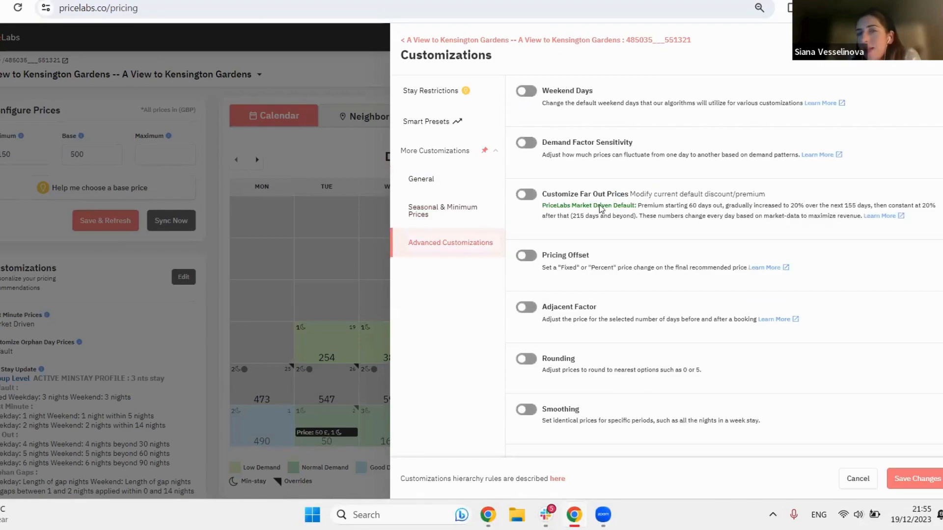
left_click(517, 196)
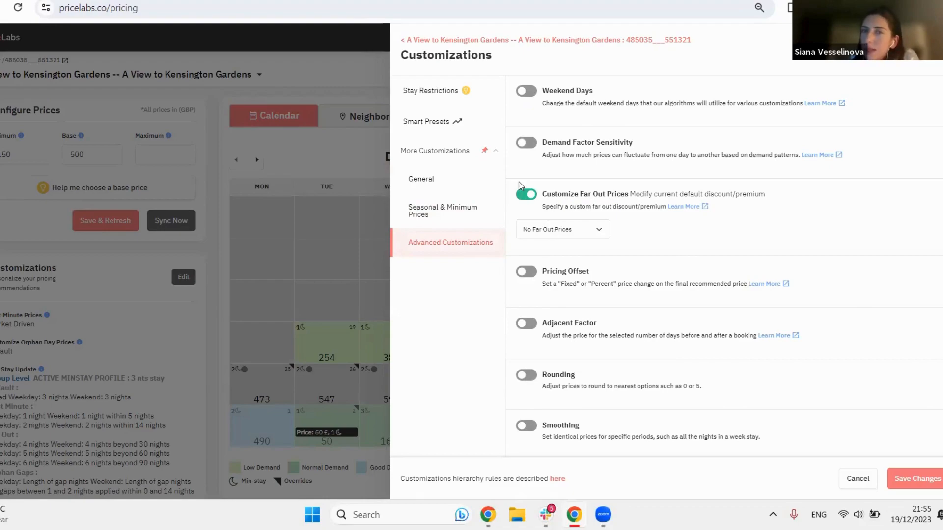
left_click(469, 190)
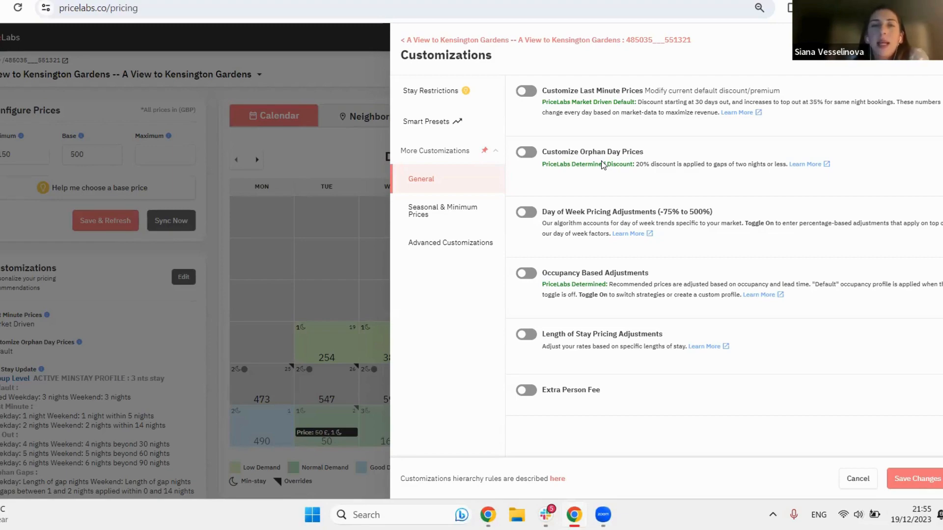
left_click(525, 153)
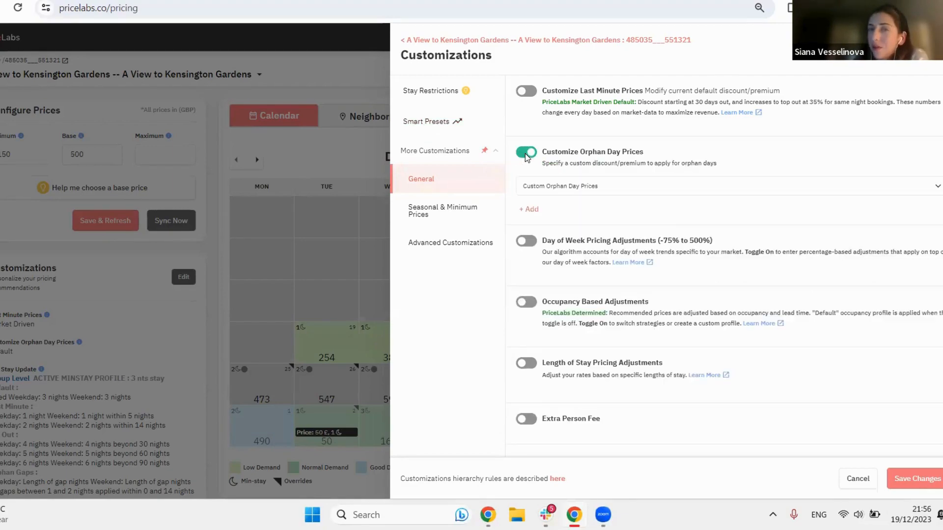
Step: Try the orphan day setting as No Orphan Day Adjustment and return it to Custom Orphan Day Prices
left_click(599, 184)
left_click(607, 206)
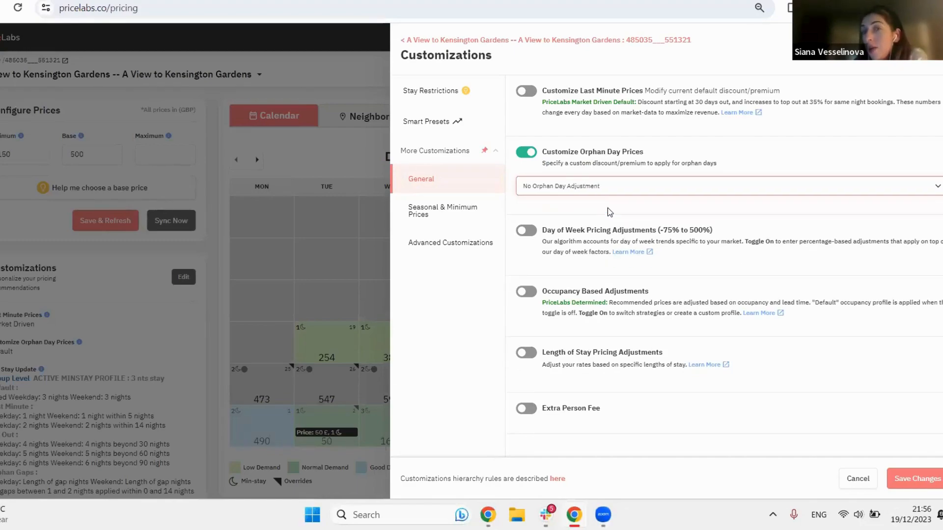
left_click(606, 187)
left_click(579, 197)
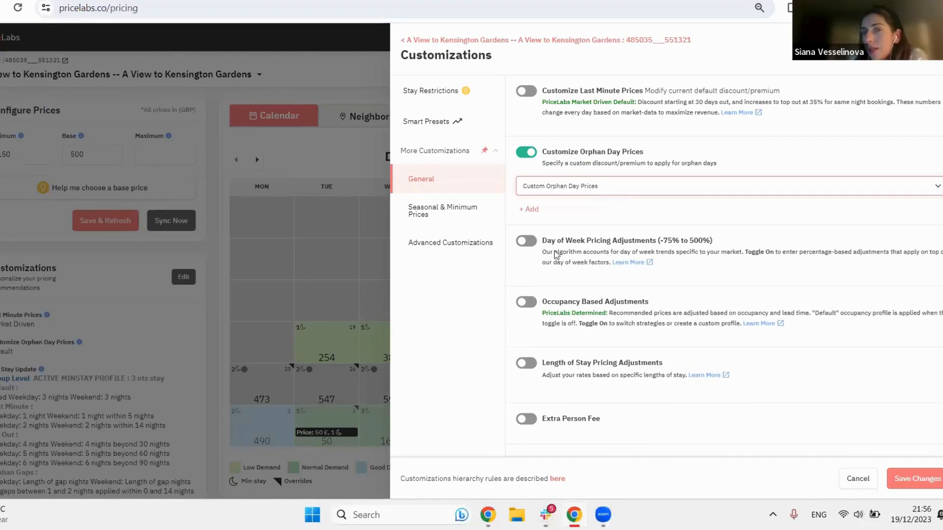
Step: Add a percentage-based orphan day rule with a discount of 20% on weekdays and 10% on weekends
left_click(533, 210)
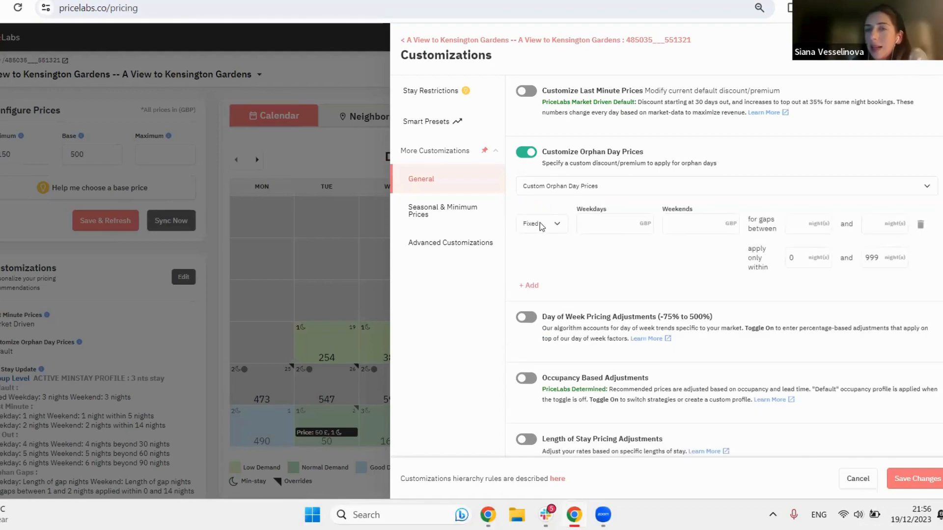
left_click(542, 227)
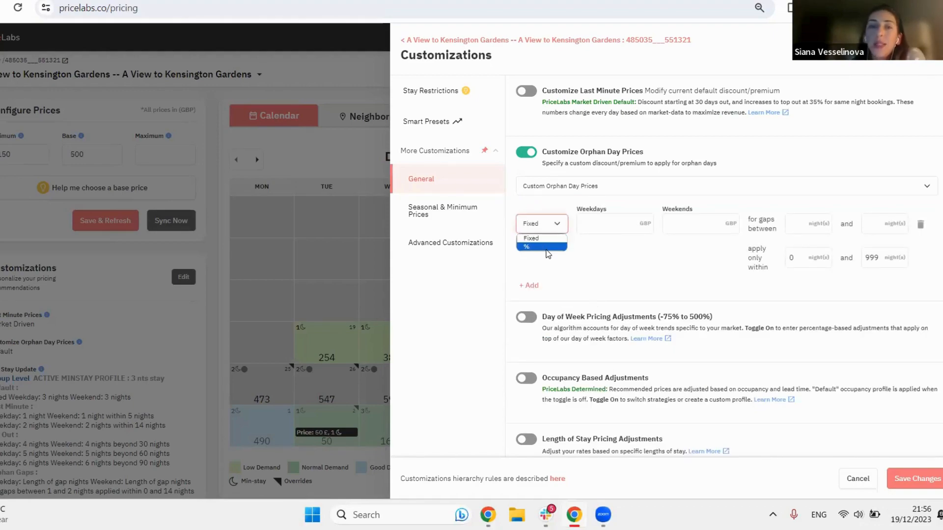
left_click(533, 246)
left_click(591, 218)
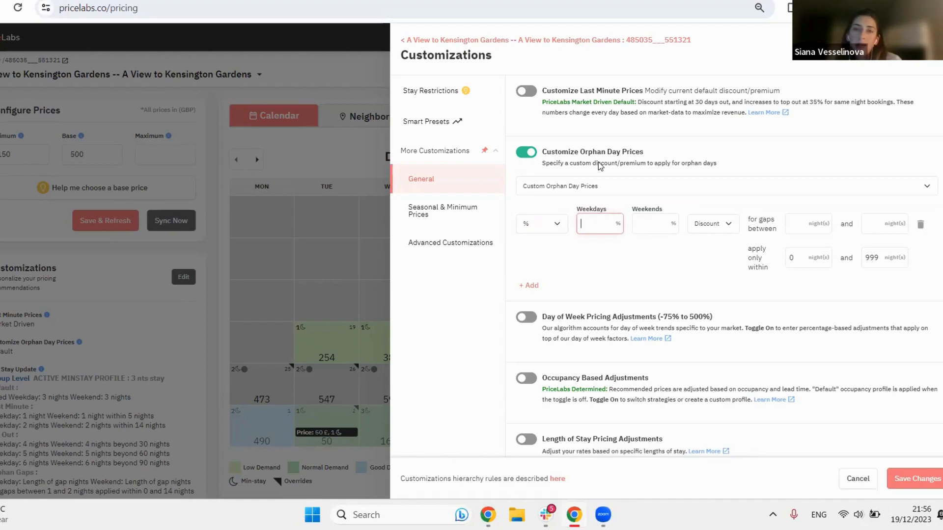
type("20")
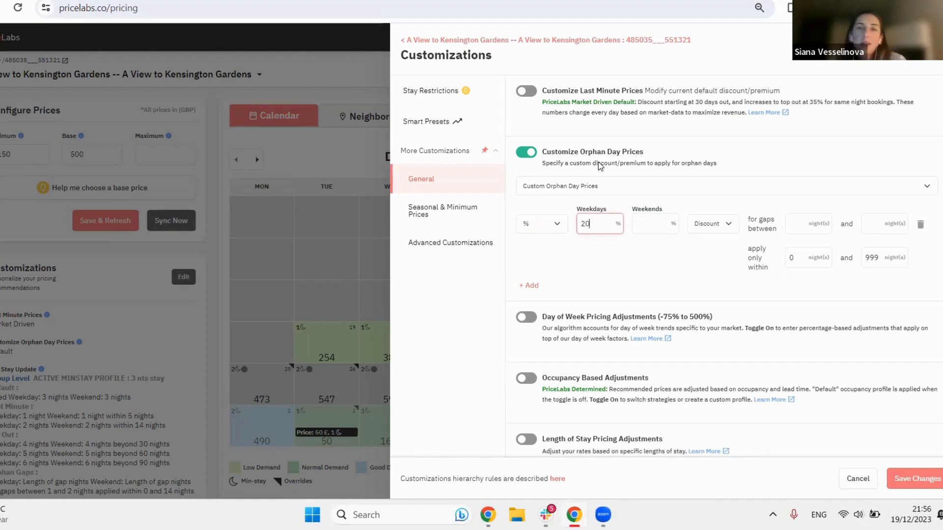
left_click(642, 226)
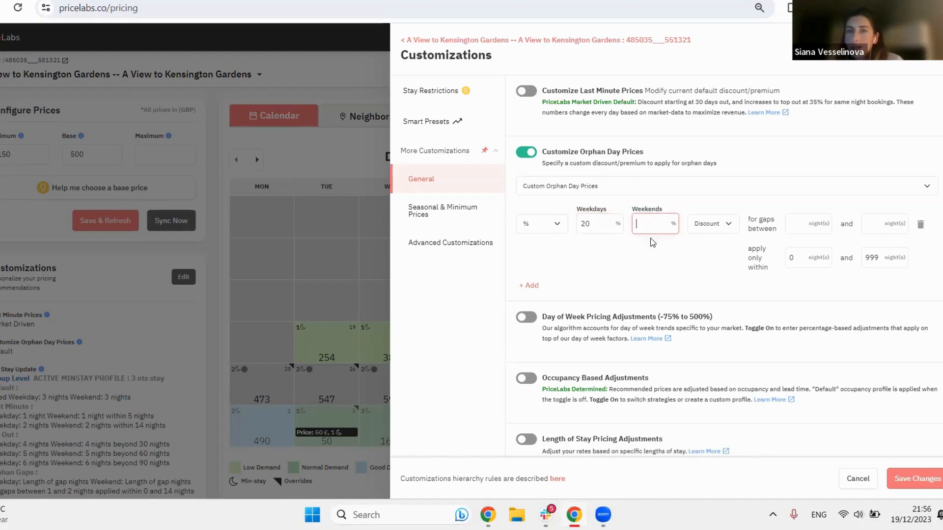
type("-20")
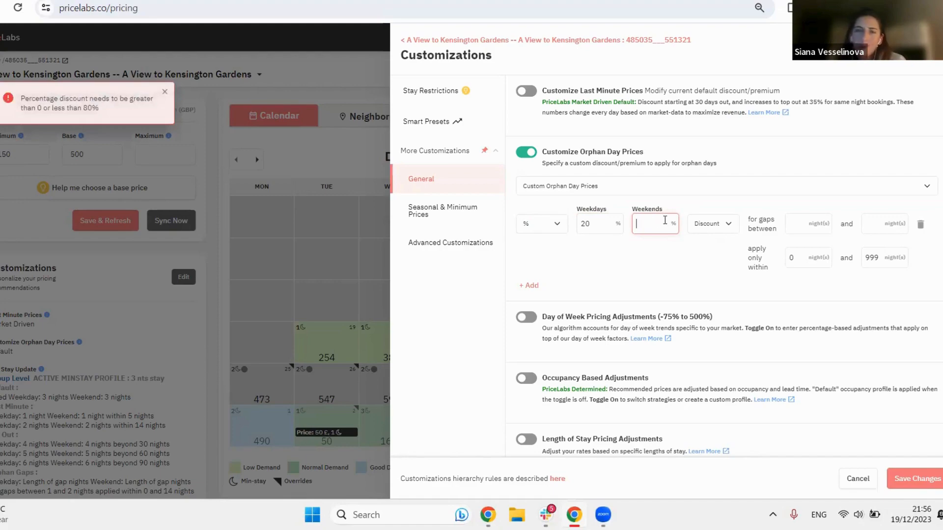
type("10")
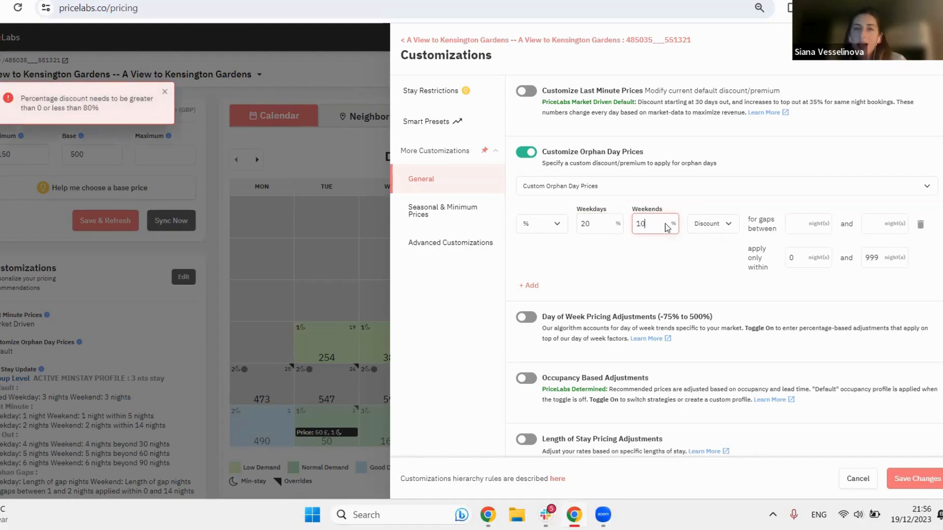
Step: Try the orphan day rule as Premium, check its gap length and booking window fields, and set it back to Discount
left_click(724, 230)
left_click(725, 247)
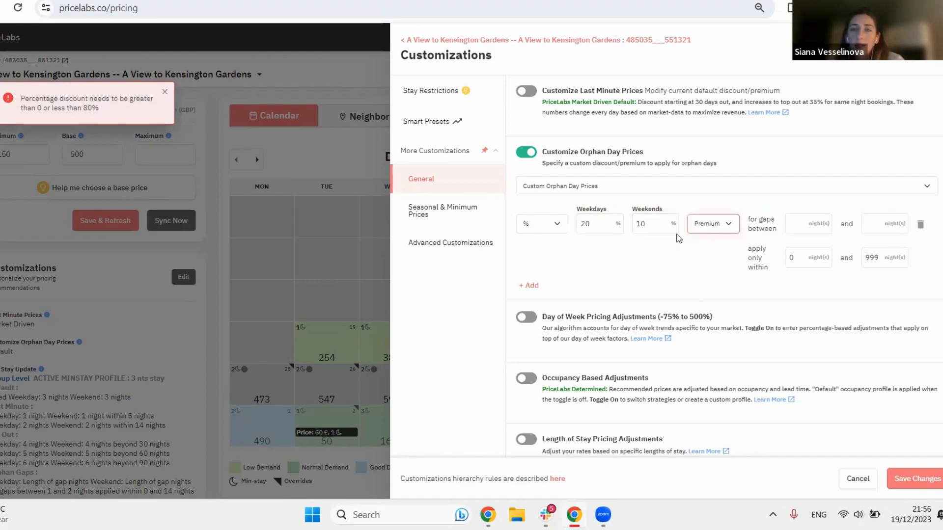
left_click(799, 221)
left_click(875, 225)
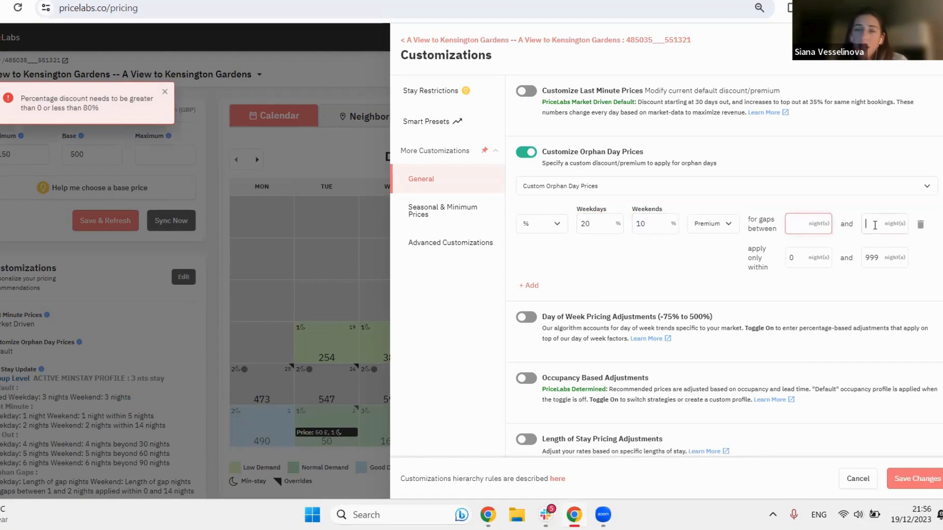
left_click(796, 261)
left_click(874, 261)
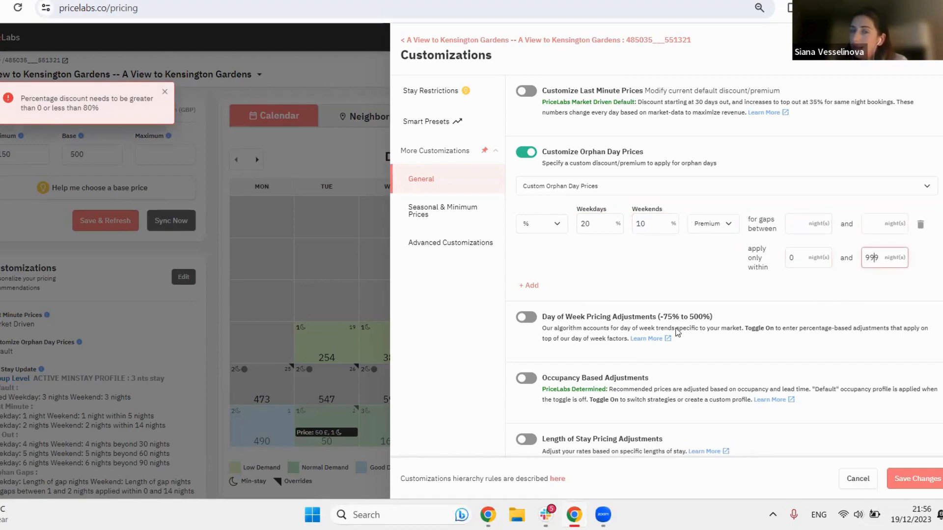
left_click(697, 225)
left_click(706, 240)
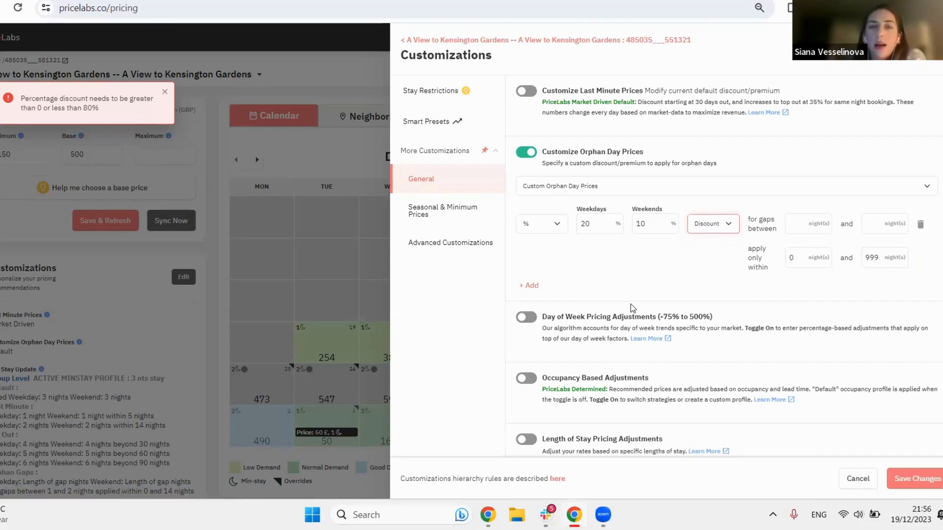
Step: Try adding two more orphan day rules, and delete all the rules before switching off Customize Orphan Day Prices
left_click(533, 286)
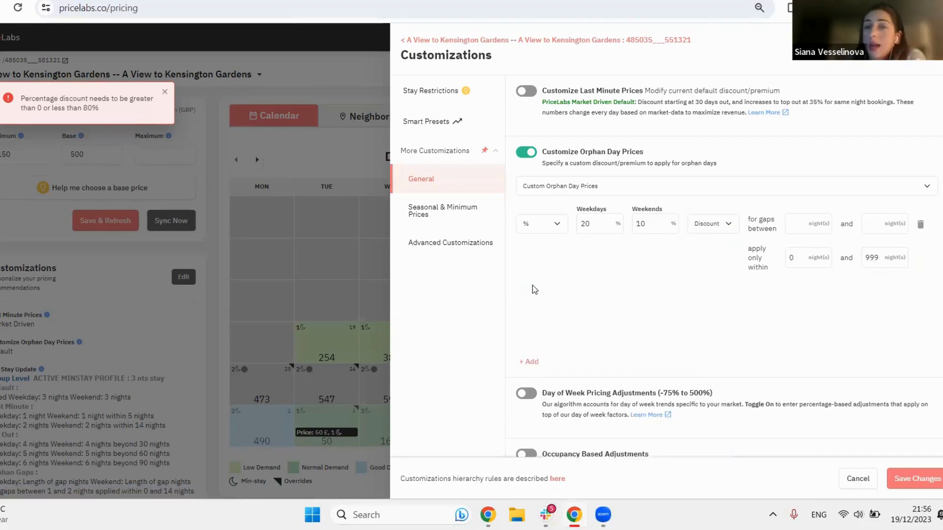
left_click(529, 362)
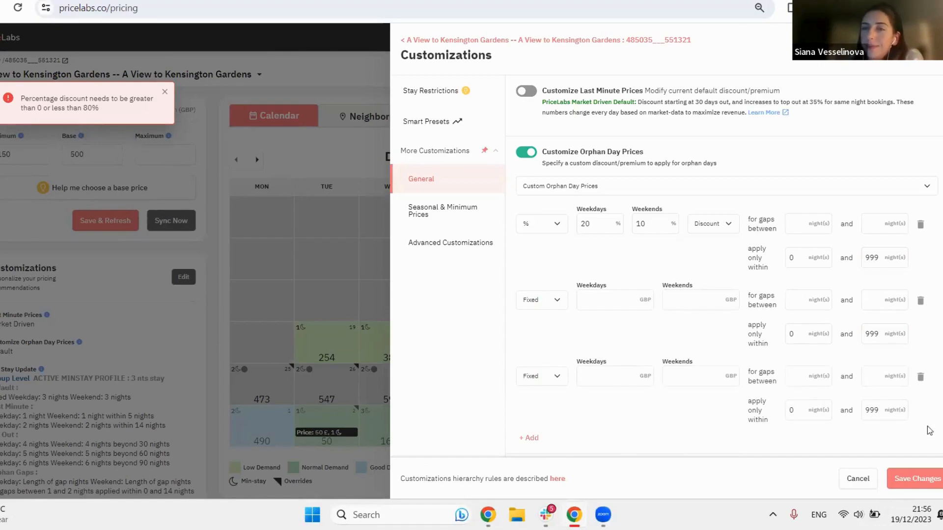
left_click(921, 379)
left_click(921, 301)
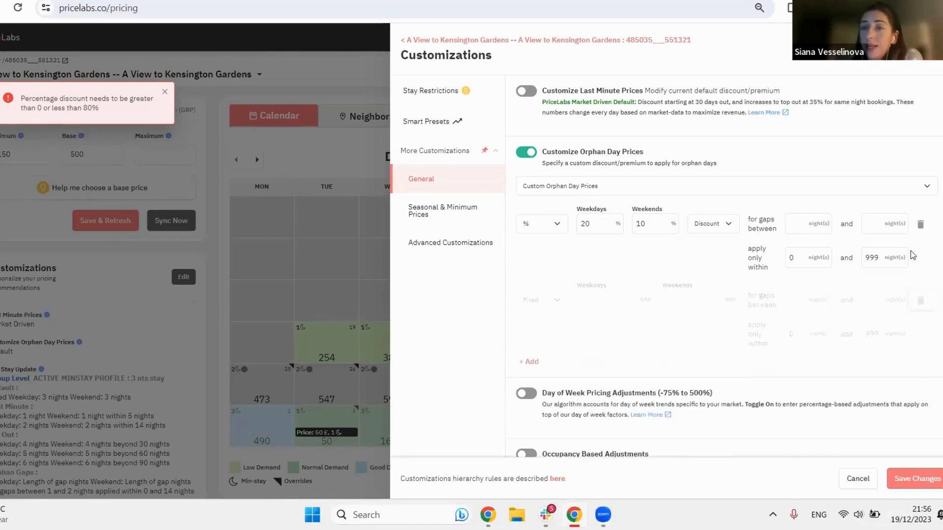
left_click(921, 224)
left_click(526, 152)
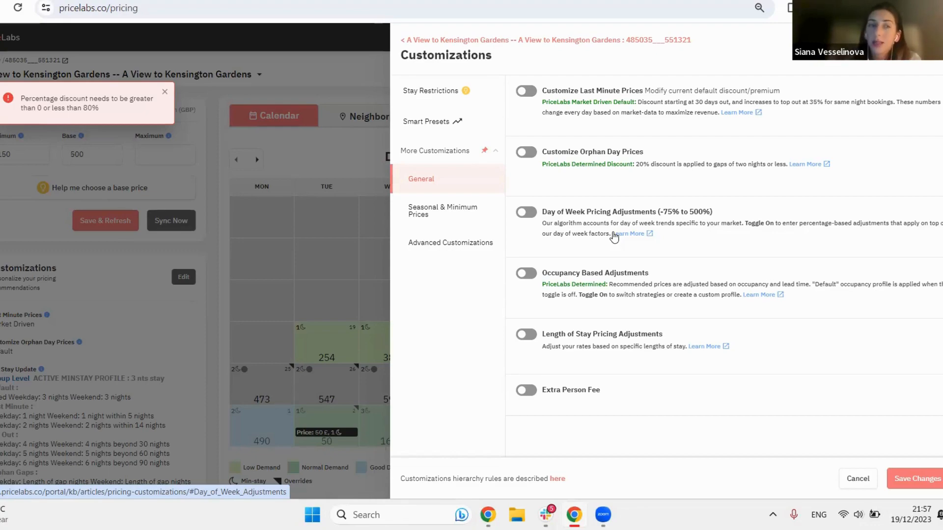
Step: Examine the per-weekday fields and allowed range of the Day of Week Pricing Adjustments, switching the option on only for viewing
left_click(524, 212)
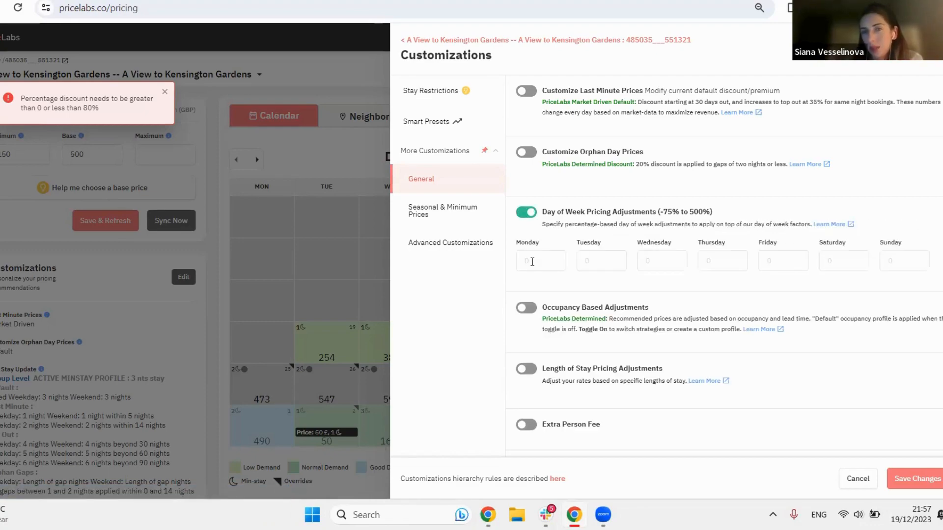
left_click(586, 267)
left_click(646, 266)
left_click(720, 263)
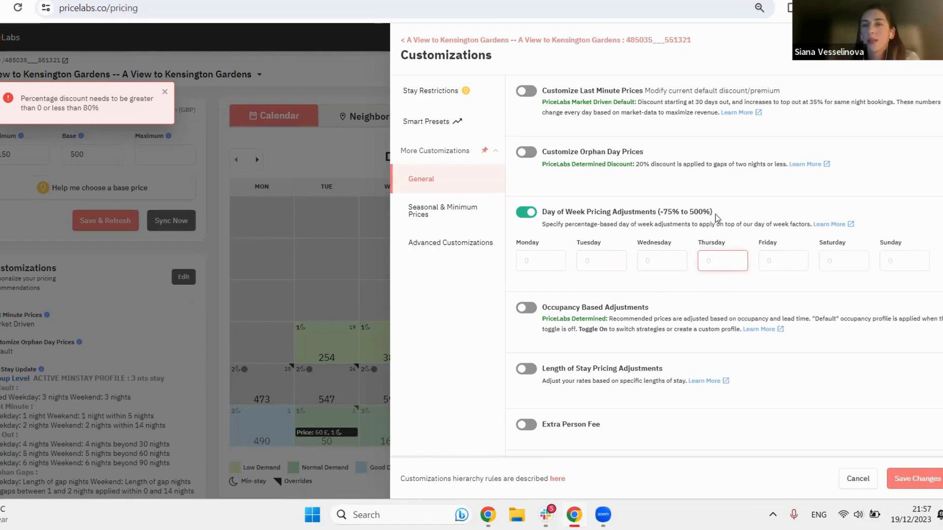
left_click_drag(715, 214, 656, 204)
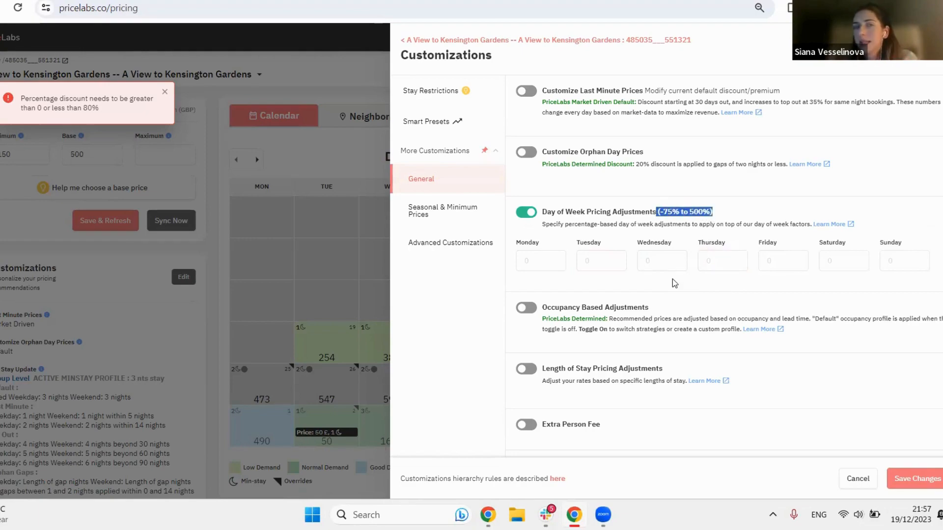
left_click(524, 215)
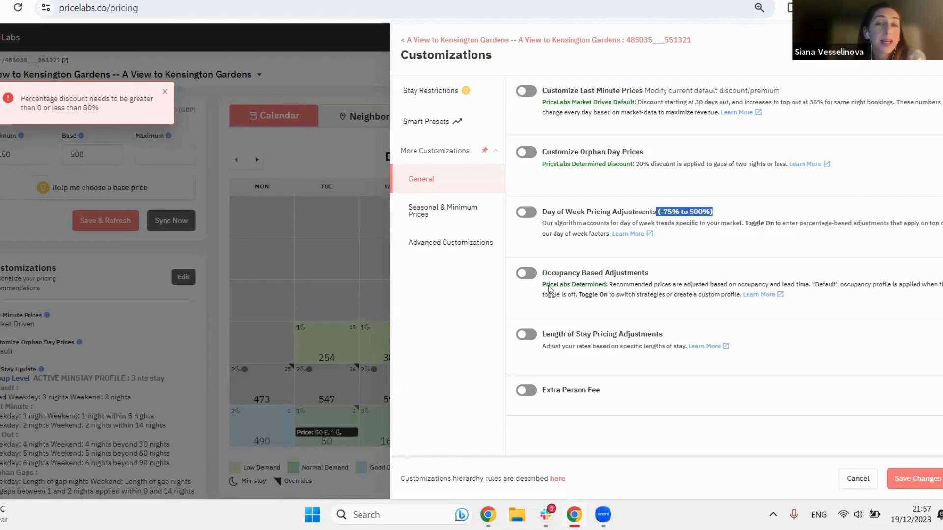
Step: Enable Occupancy Based Adjustments and examine the Default profile's percentages by occupancy level and day range
left_click(526, 273)
left_click(680, 307)
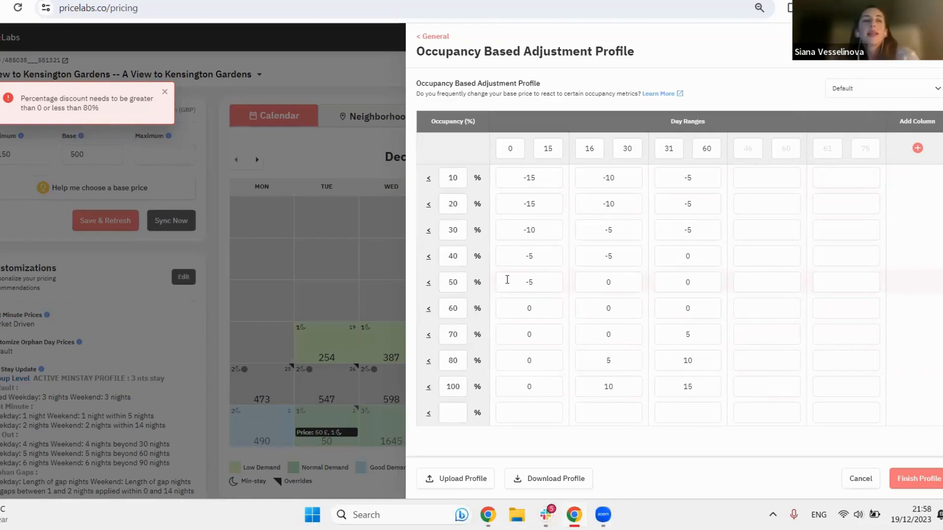
double_click(459, 184)
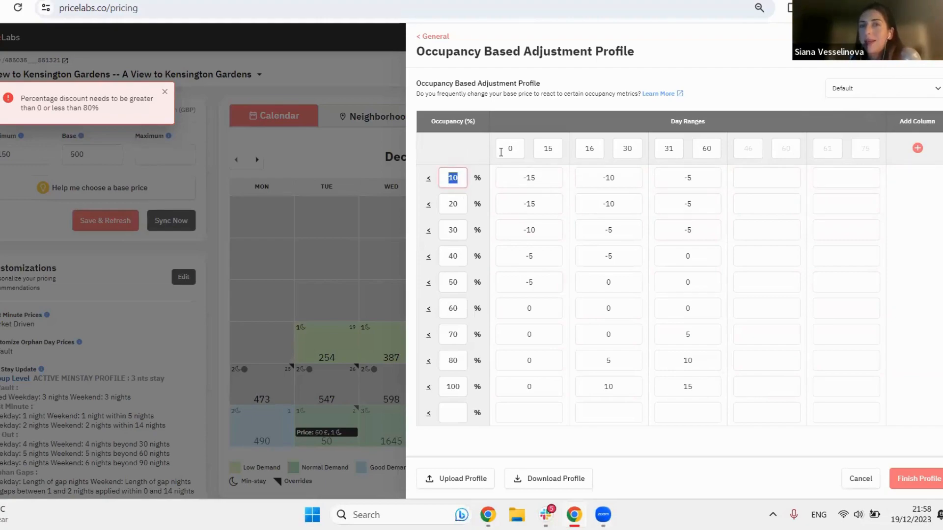
double_click(520, 175)
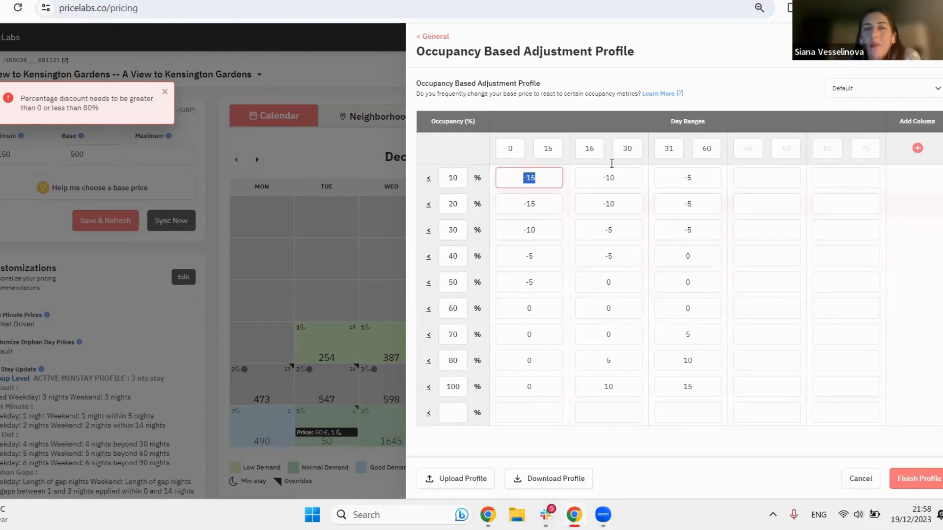
double_click(670, 149)
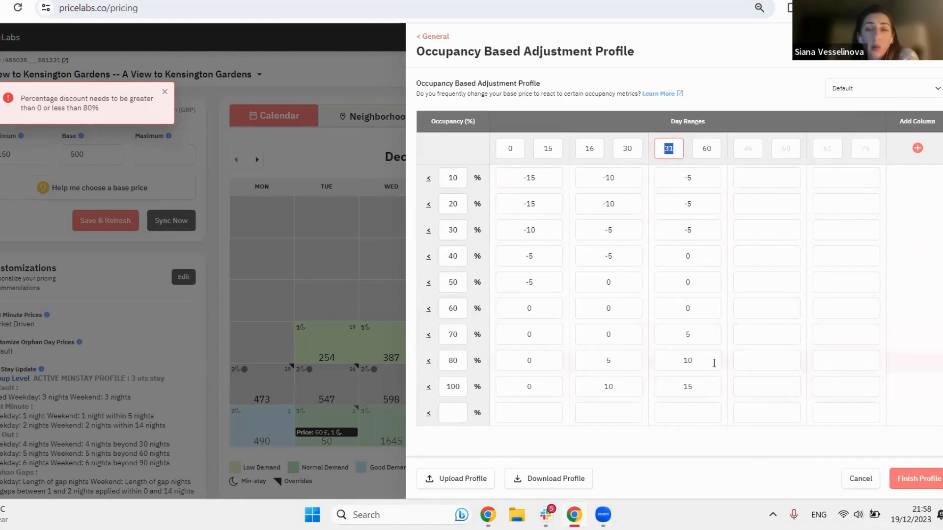
double_click(680, 360)
double_click(693, 392)
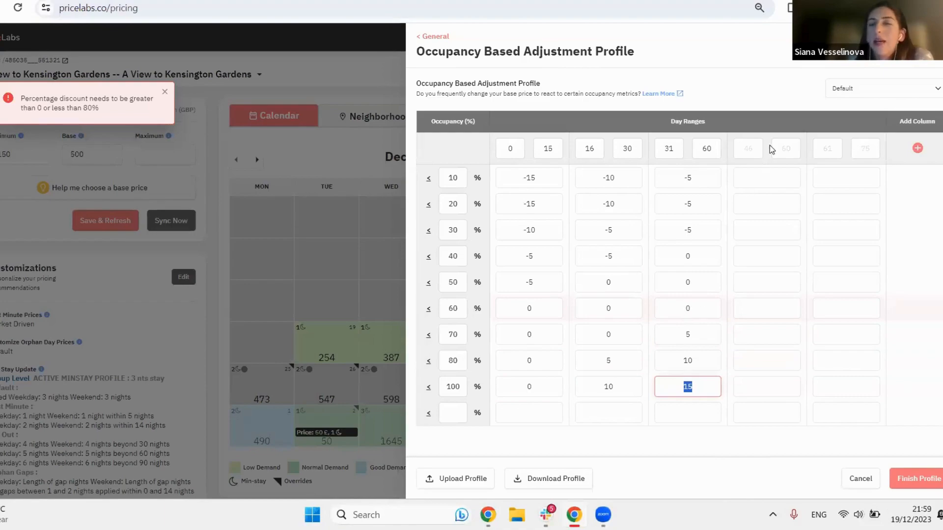
Step: Try the Aggressive and Super Aggressive Discounting profiles for the occupancy based adjustments
left_click(883, 87)
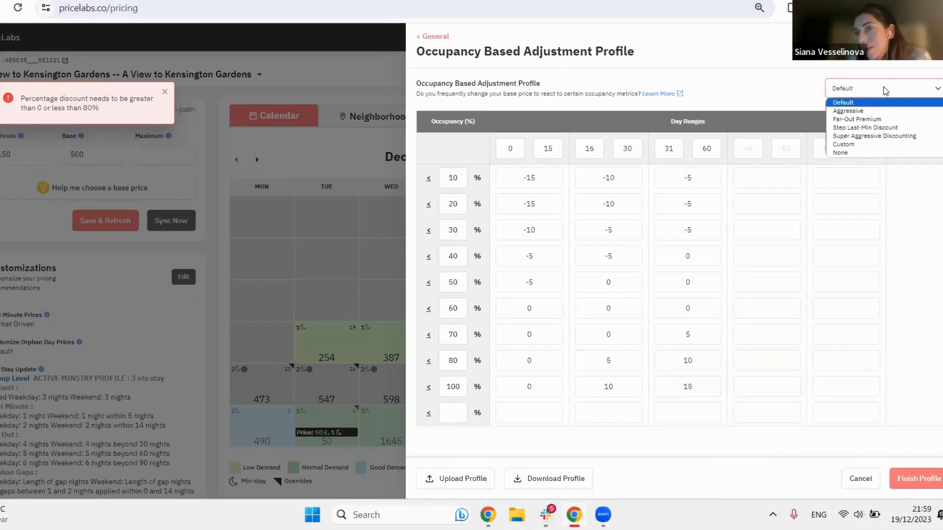
left_click(897, 116)
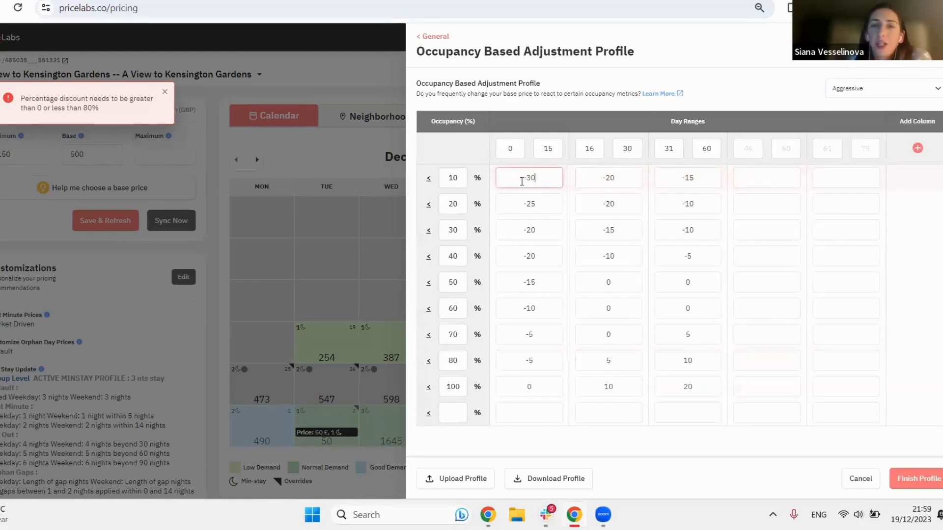
left_click(866, 88)
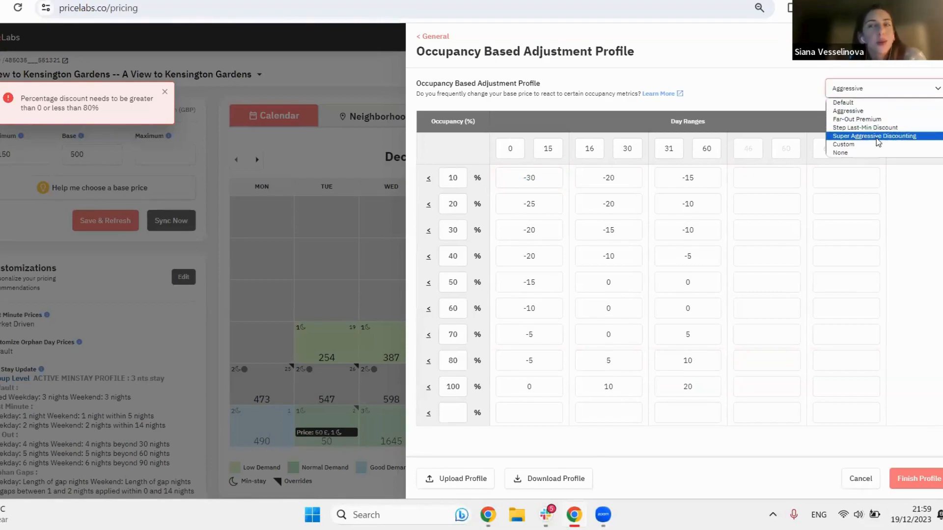
left_click(880, 139)
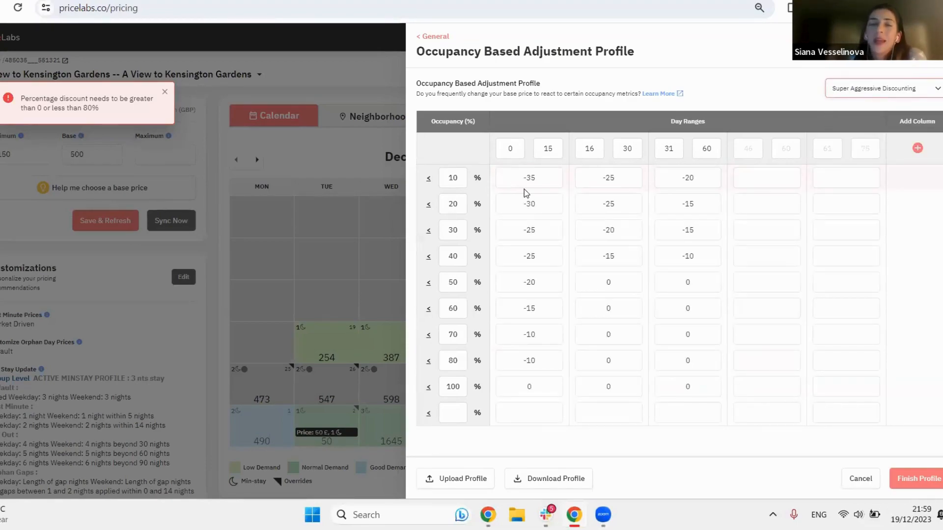
Step: Try a -40 adjustment for 10% occupancy within 0 to 15 days, and leave the profile unsaved with Occupancy Based Adjustments switched off
left_click(560, 183)
key("BackSpace")
key("BackSpace")
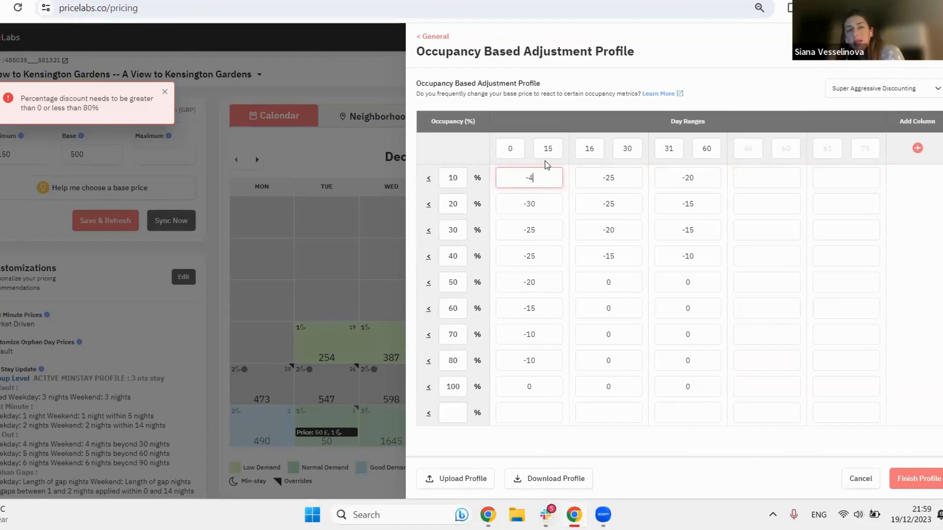
type("40")
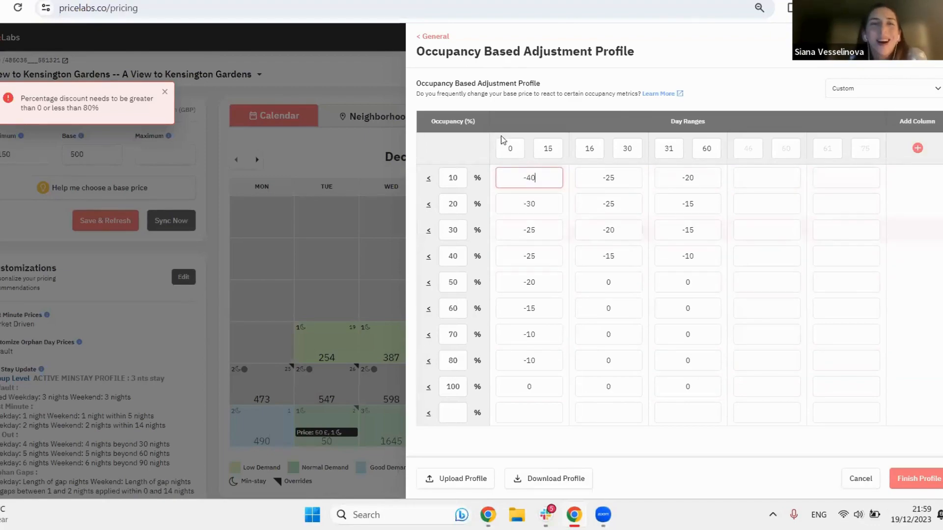
left_click(438, 36)
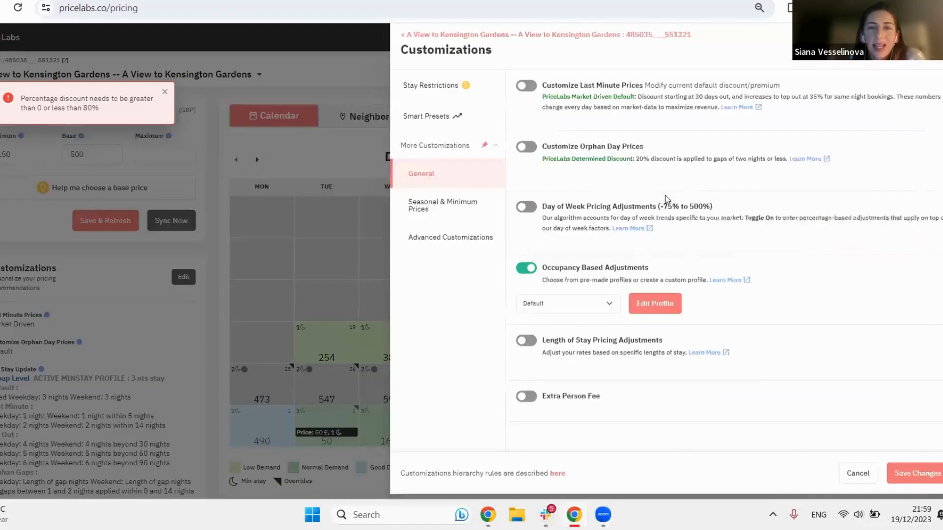
left_click(526, 273)
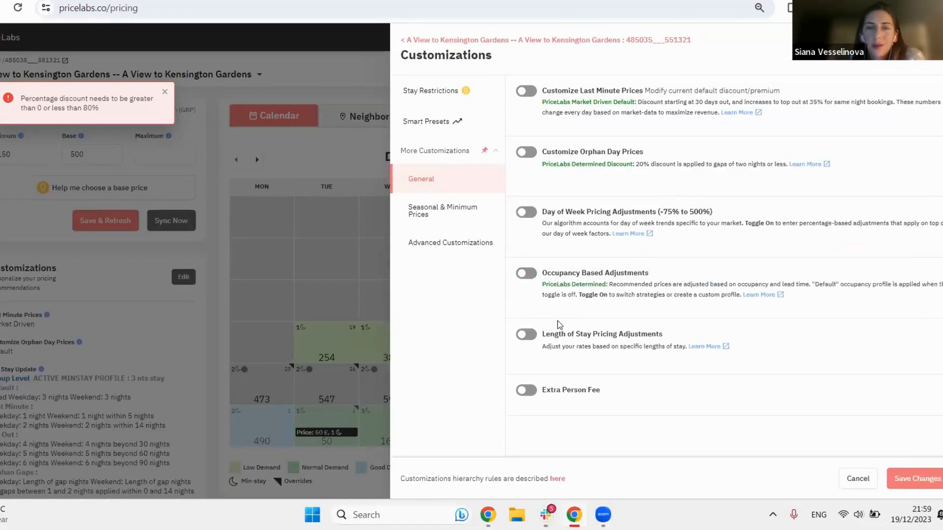
Step: Open the Seasonal & Minimum Prices customizations of the listing
left_click(448, 216)
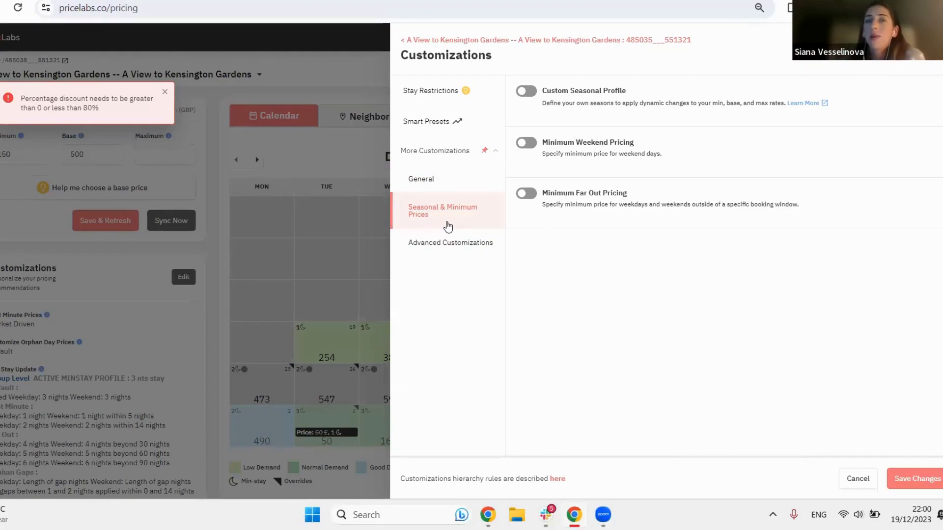
Step: Enable Custom Seasonal Profile for the listing and open the profile for editing
left_click(525, 91)
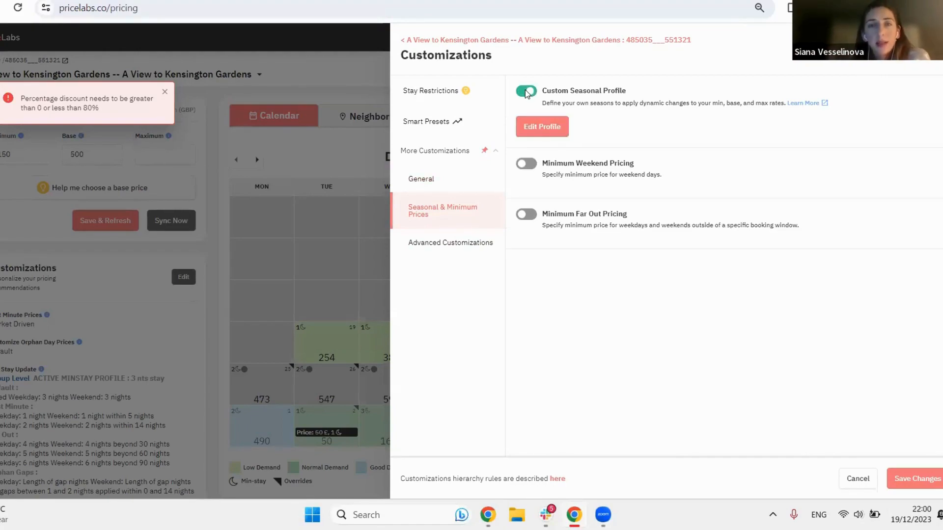
left_click(548, 129)
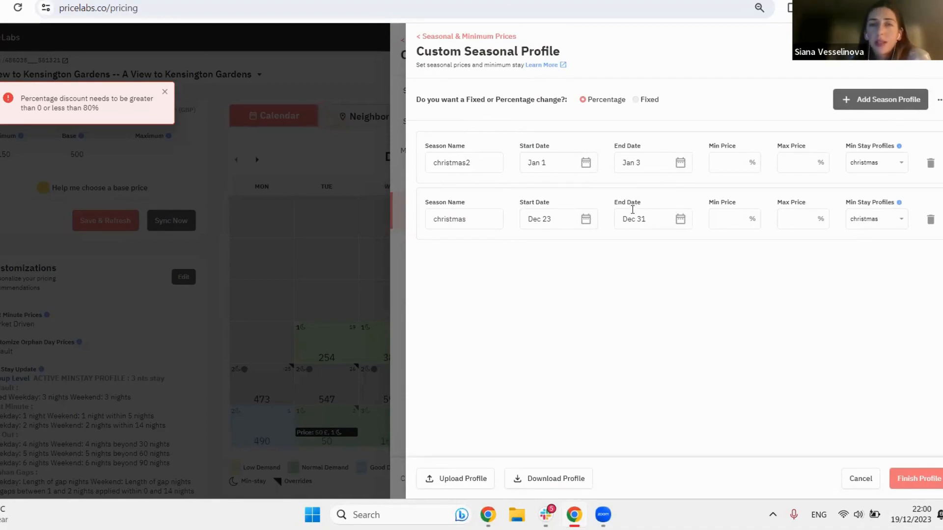
Step: Try a 20% min price for the christmas season starting Dec 23, and clear the value again
left_click(732, 225)
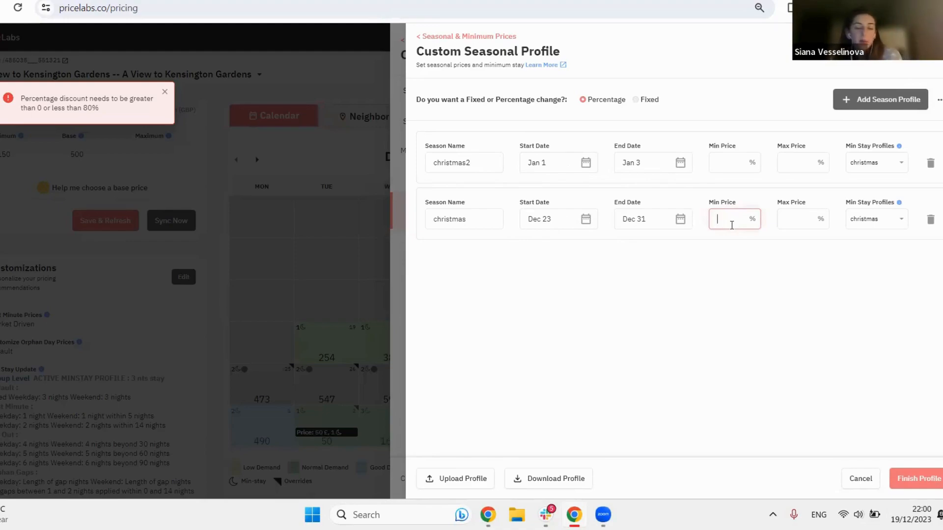
type("20")
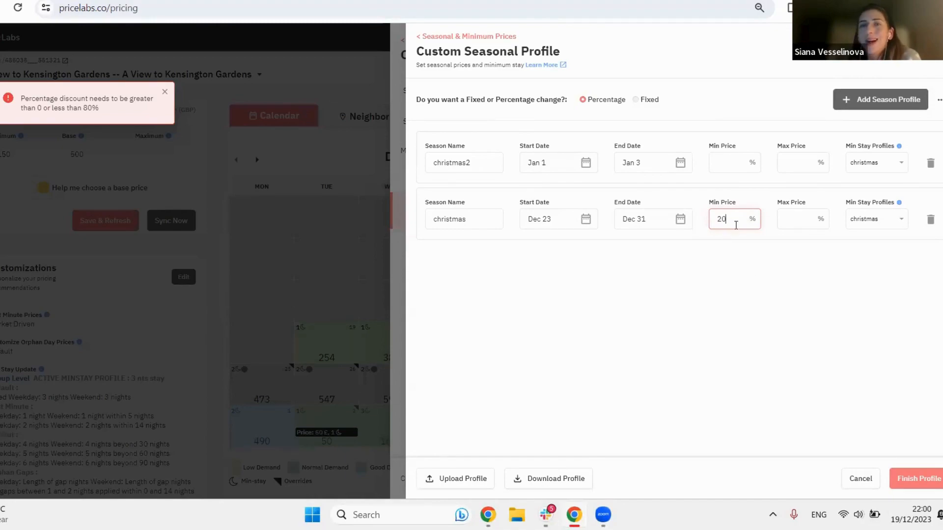
left_click_drag(733, 224, 689, 227)
key("BackSpace")
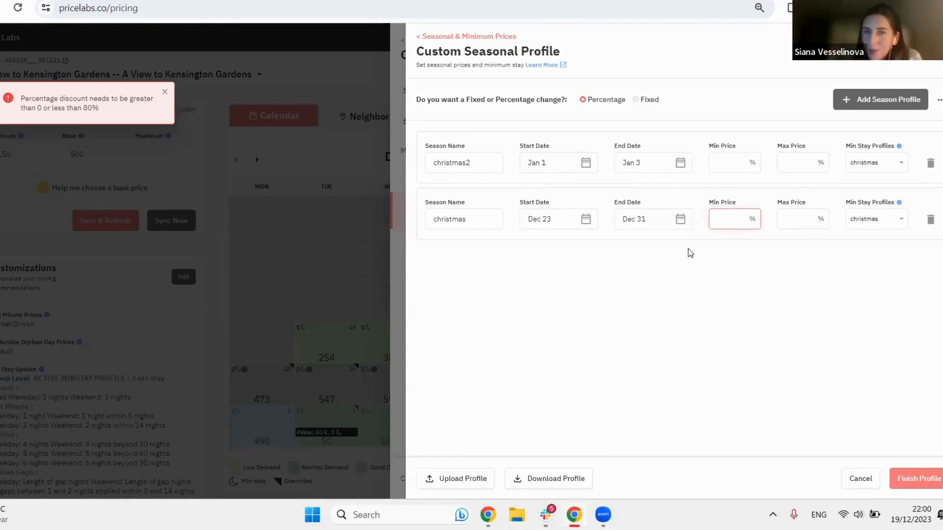
left_click(685, 278)
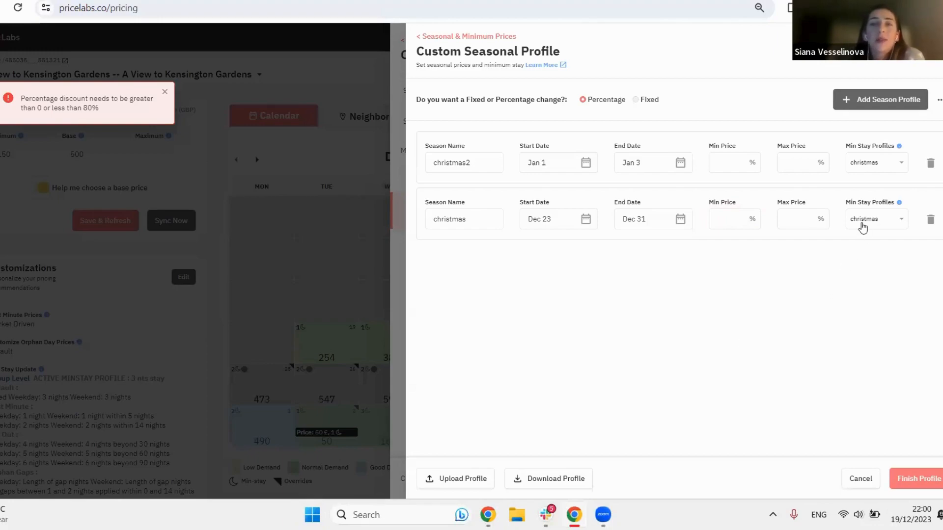
Step: Add a season named summer from Jul 18 to Sep 07 with the 7 Nights Summer min stay profile
left_click(889, 111)
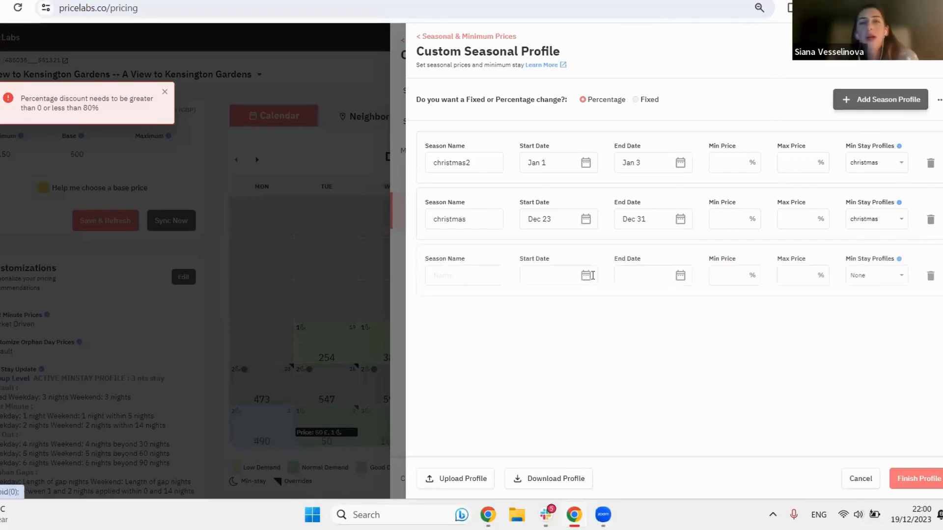
left_click(454, 277)
type("summer")
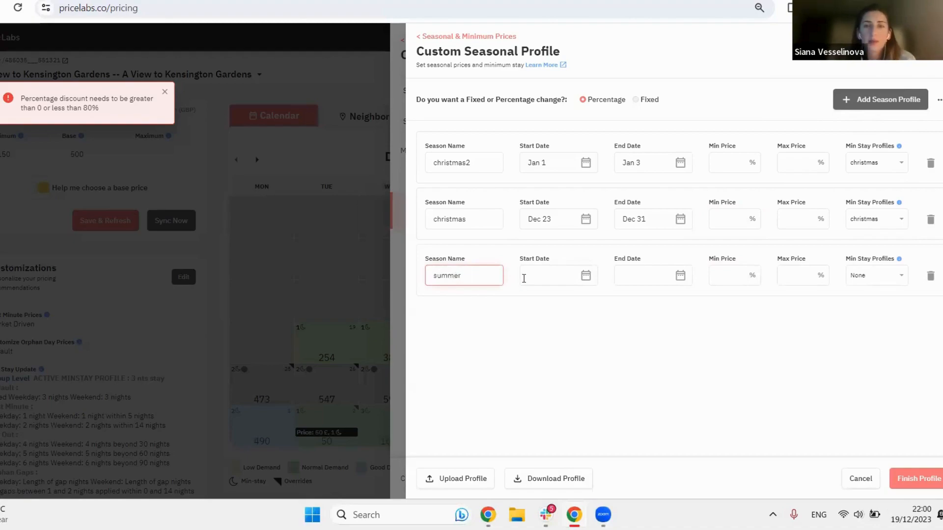
left_click(524, 278)
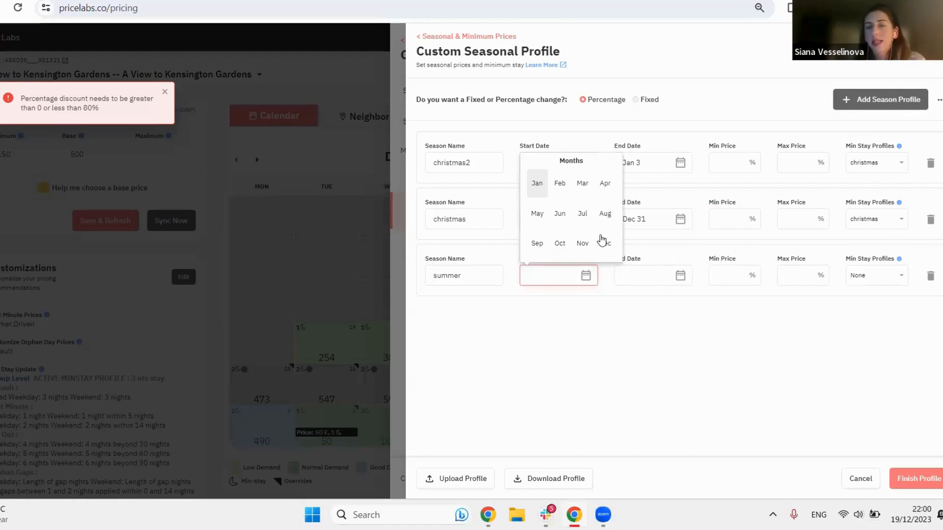
left_click(583, 214)
left_click(595, 216)
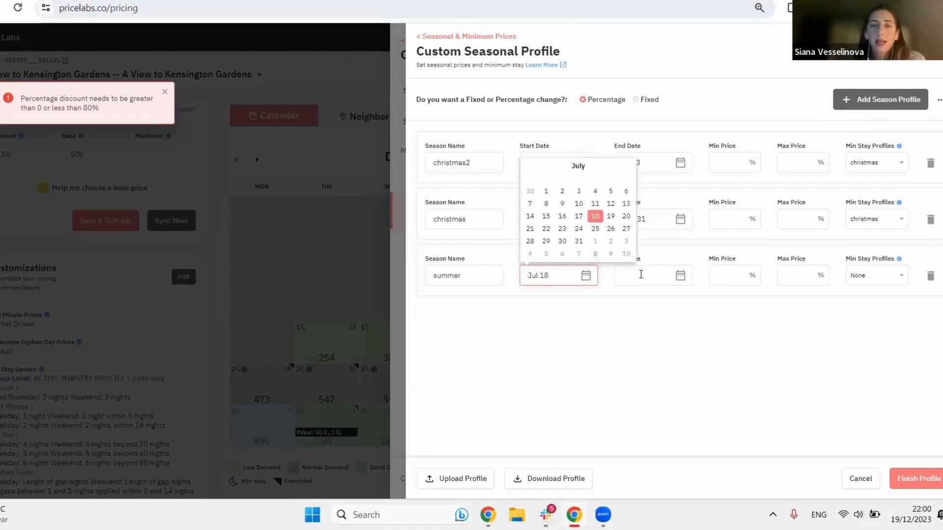
left_click(632, 243)
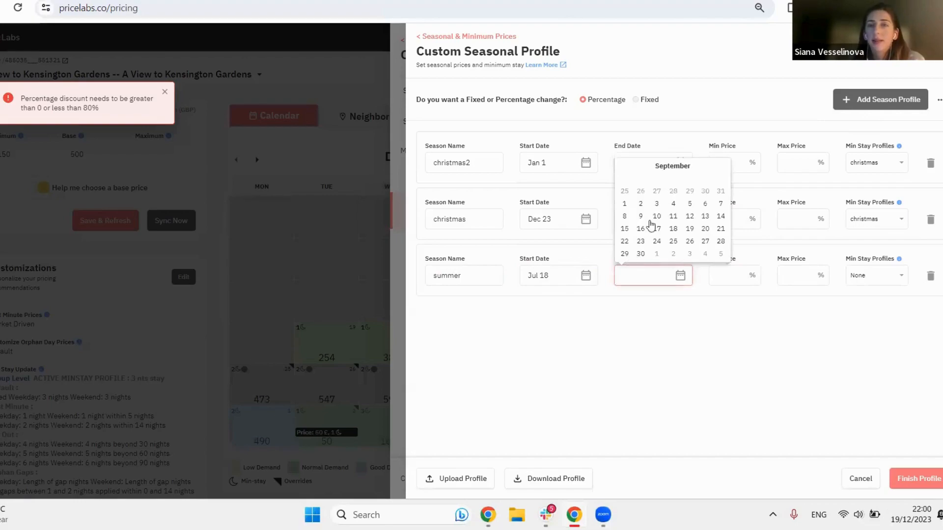
left_click(718, 203)
left_click(788, 382)
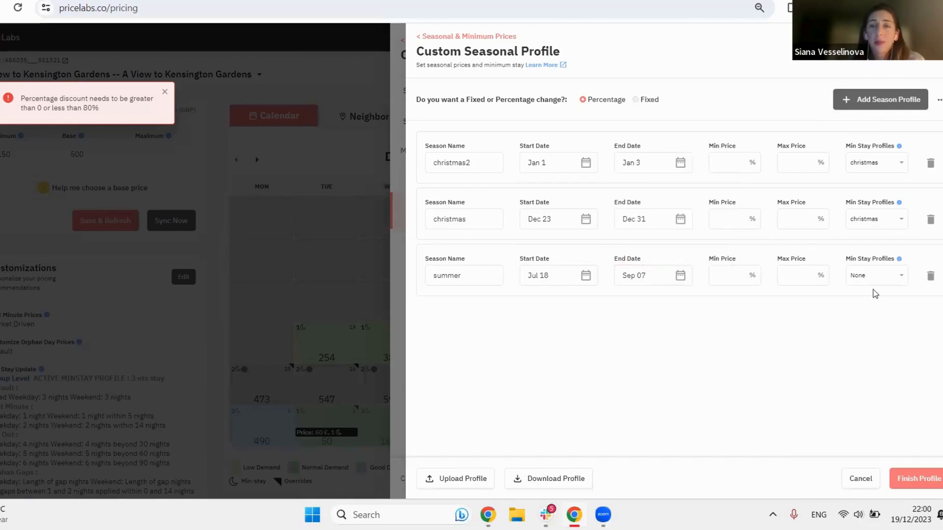
left_click(876, 276)
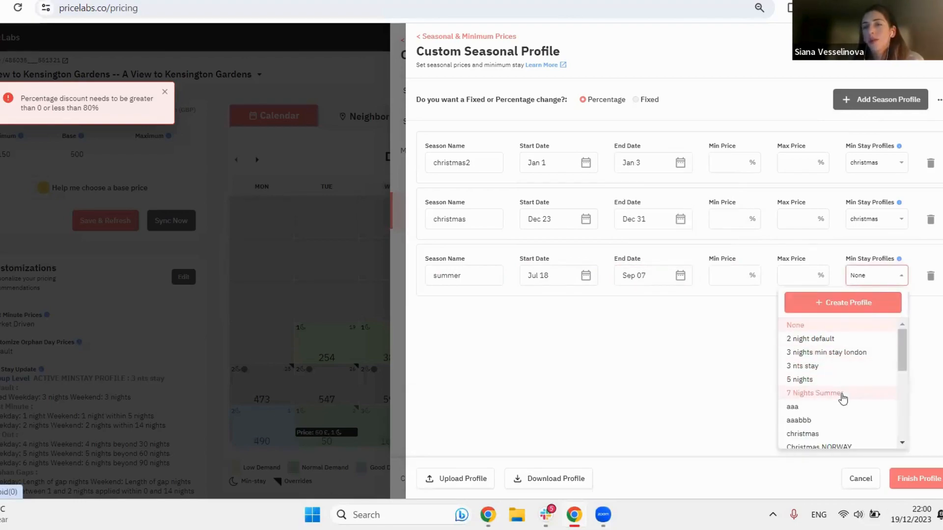
left_click(843, 394)
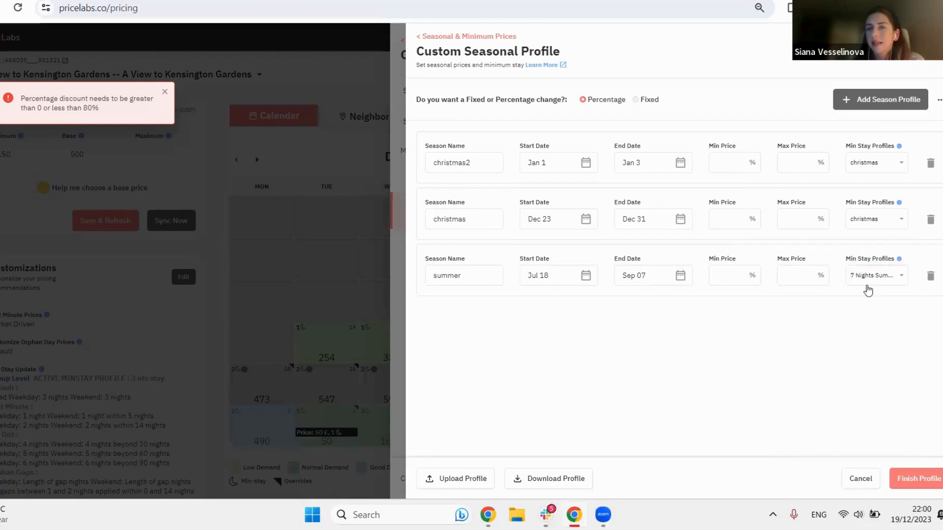
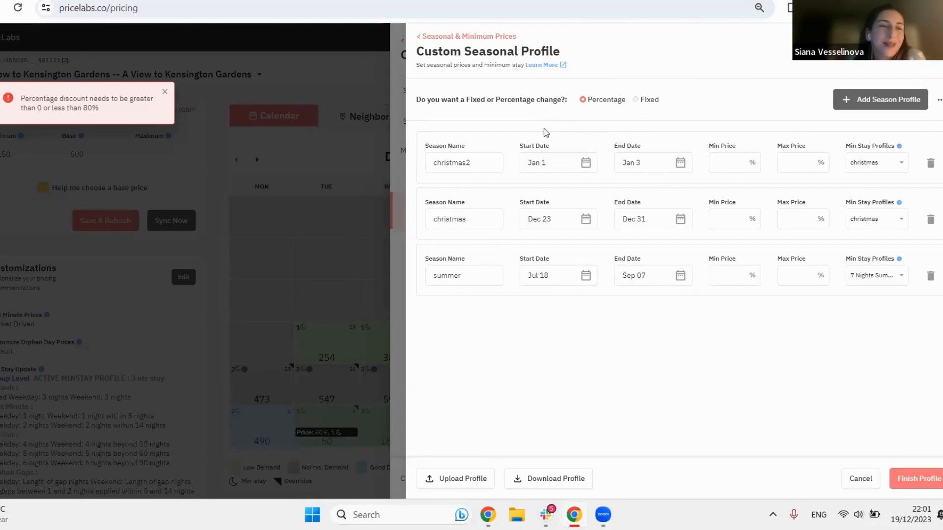
Step: Leave the custom seasonal profile editor and disable Custom Seasonal Profile for the listing
left_click(447, 38)
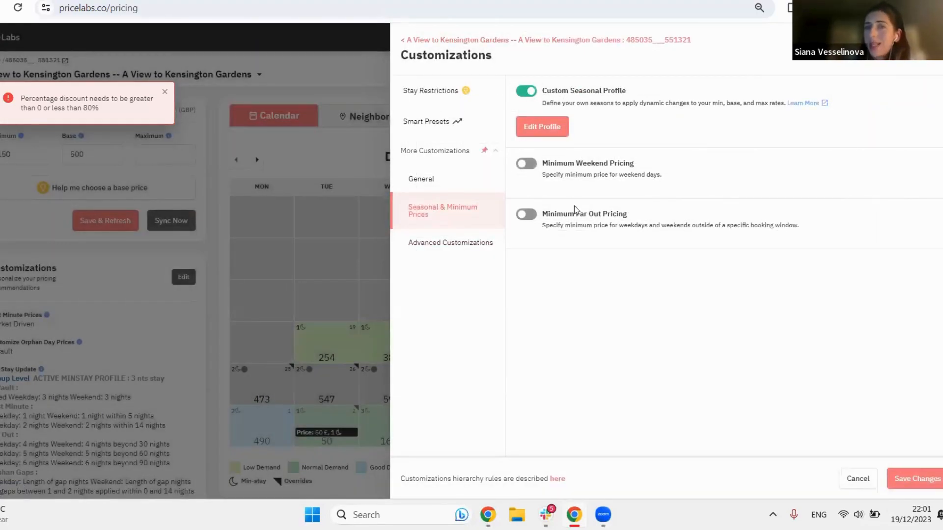
left_click(526, 90)
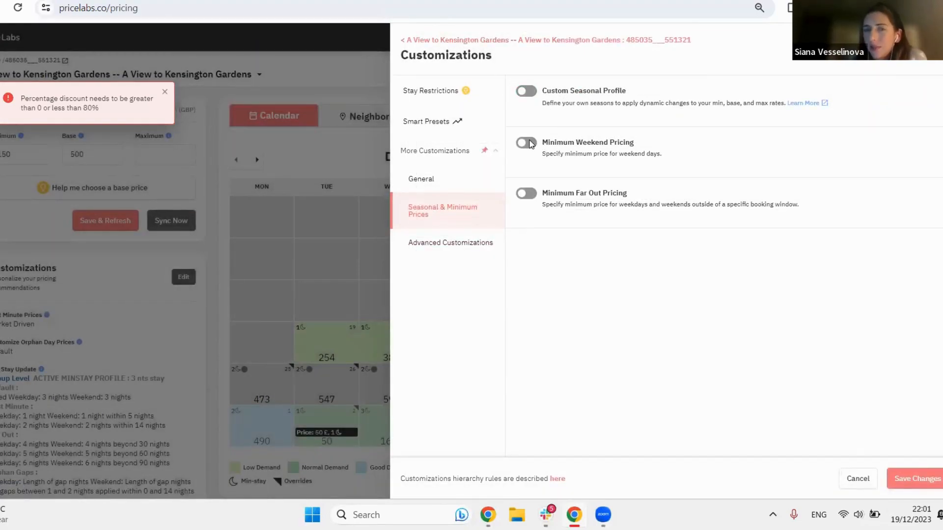
Step: Try enabling Minimum Weekend Pricing and Minimum Far Out Pricing, and disable both again
left_click(526, 143)
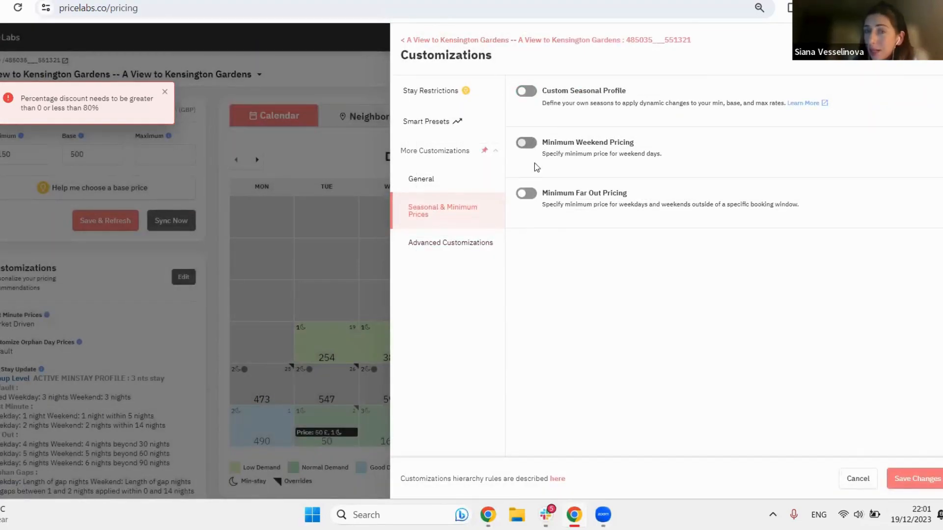
left_click(531, 219)
left_click(531, 216)
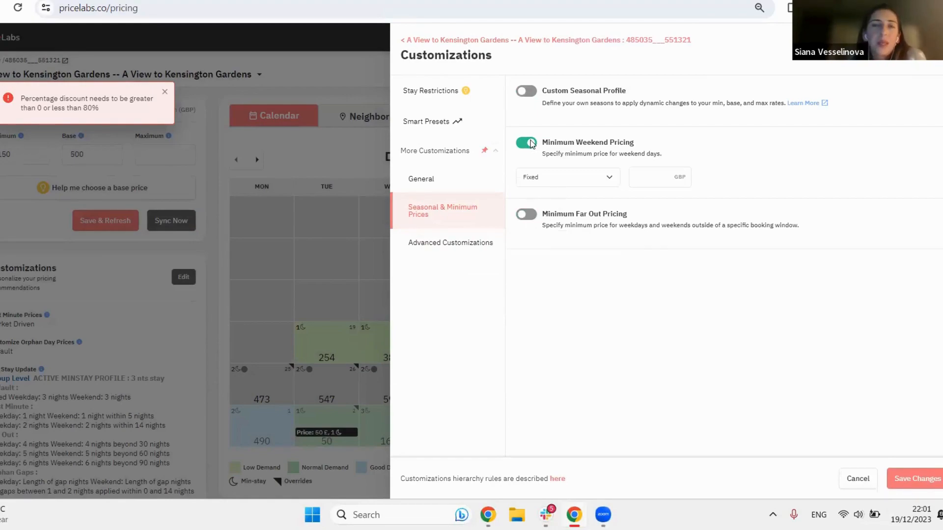
left_click(531, 143)
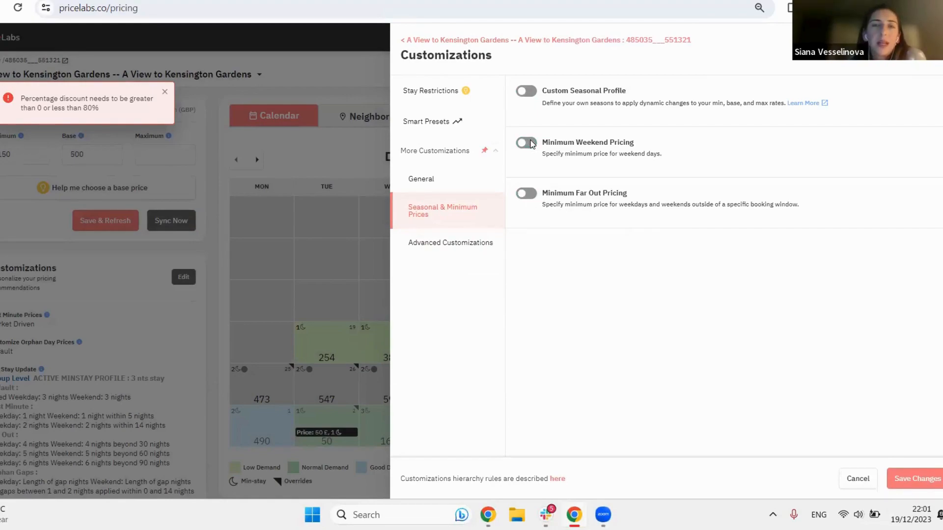
Step: In the Advanced Customizations, try adding Thursday to the Weekend Days, and disable the customization again
left_click(480, 248)
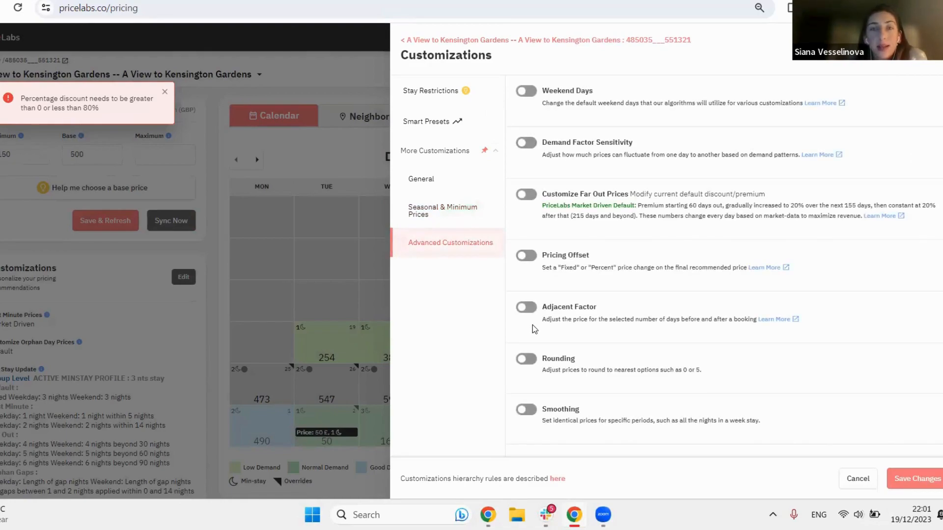
left_click(523, 93)
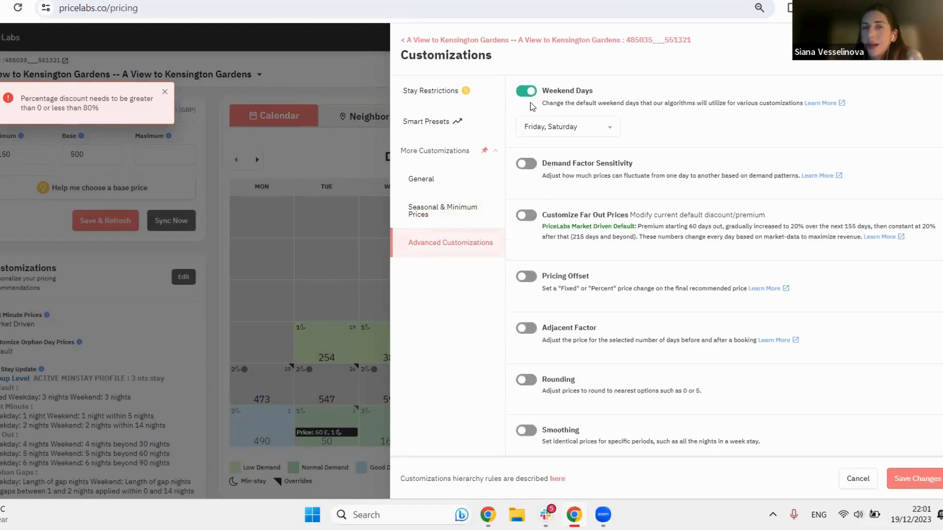
left_click(555, 127)
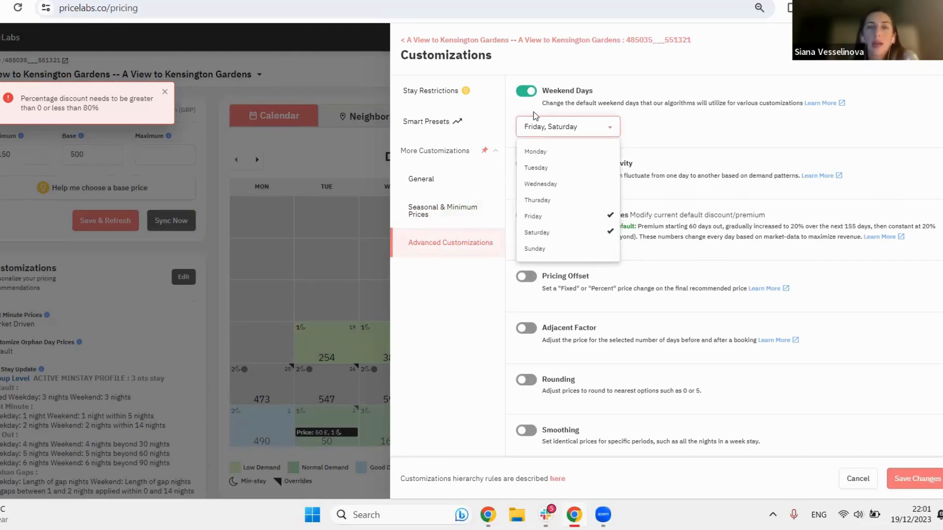
left_click(554, 200)
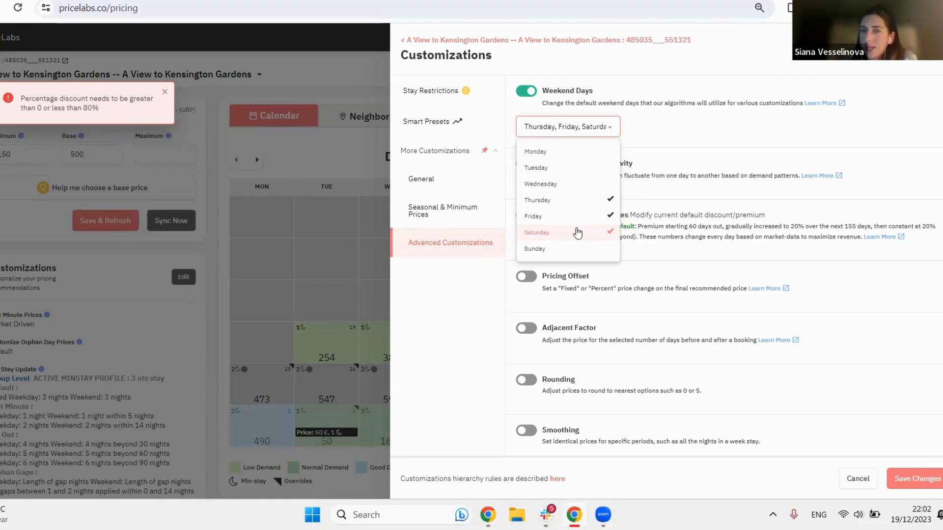
left_click(577, 200)
left_click(528, 91)
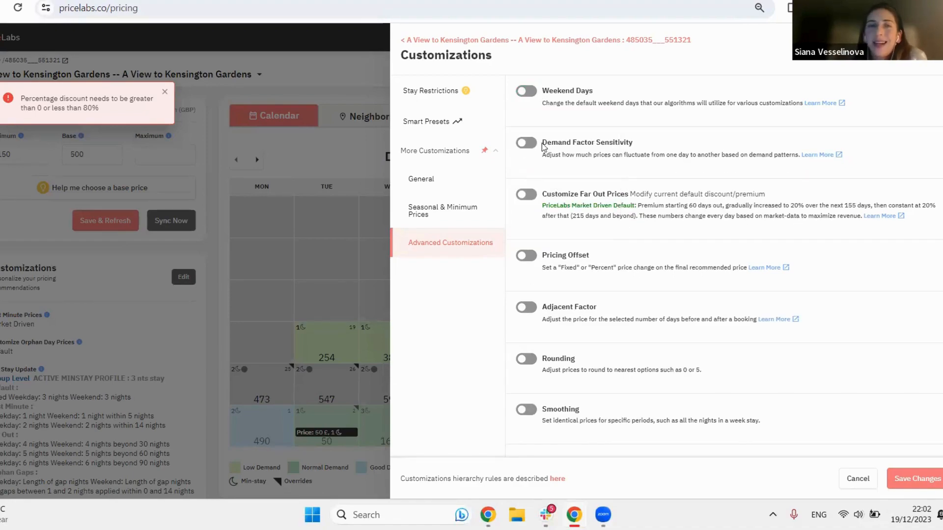
Step: Enable Demand Factor Sensitivity, review its sensitivity options, and disable it again
left_click(528, 144)
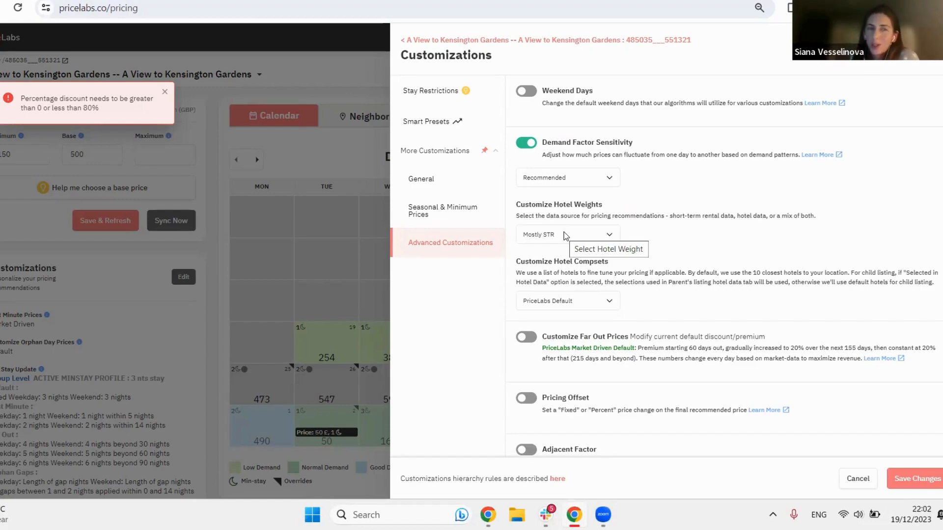
left_click(565, 183)
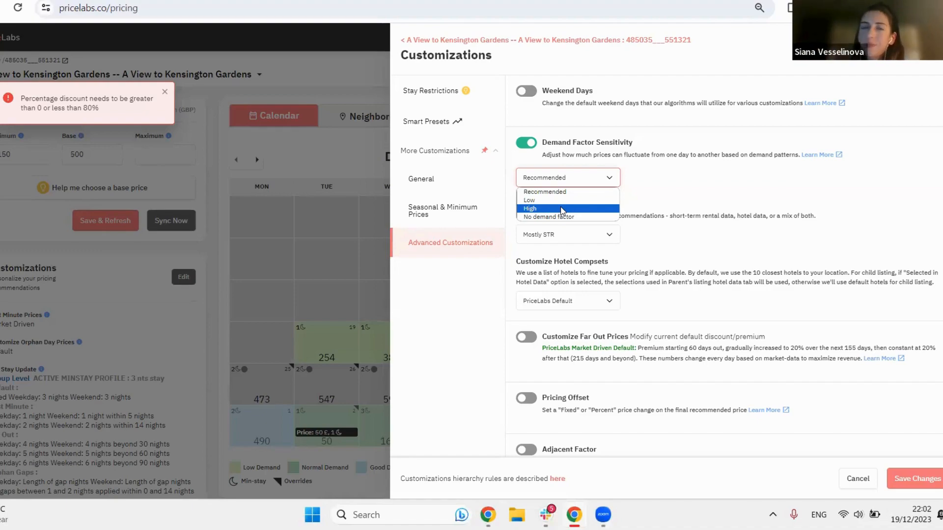
key("Down")
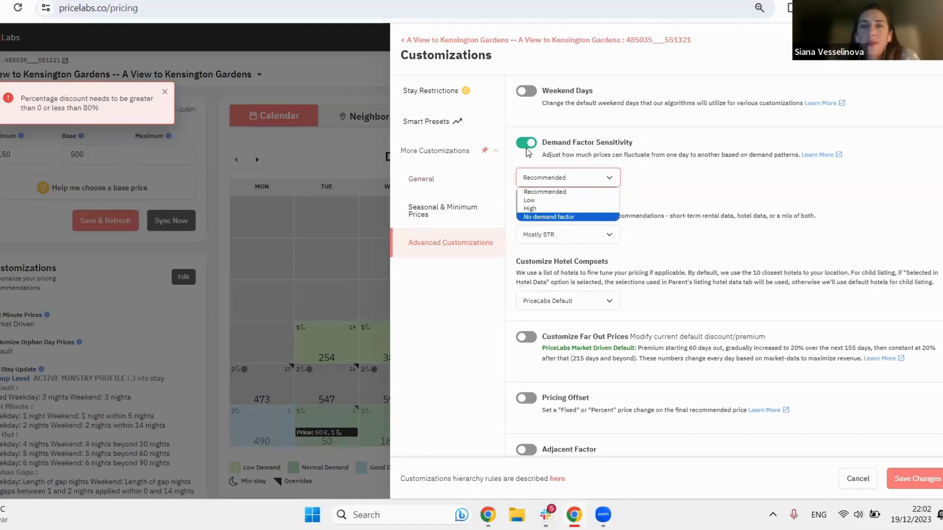
left_click(529, 149)
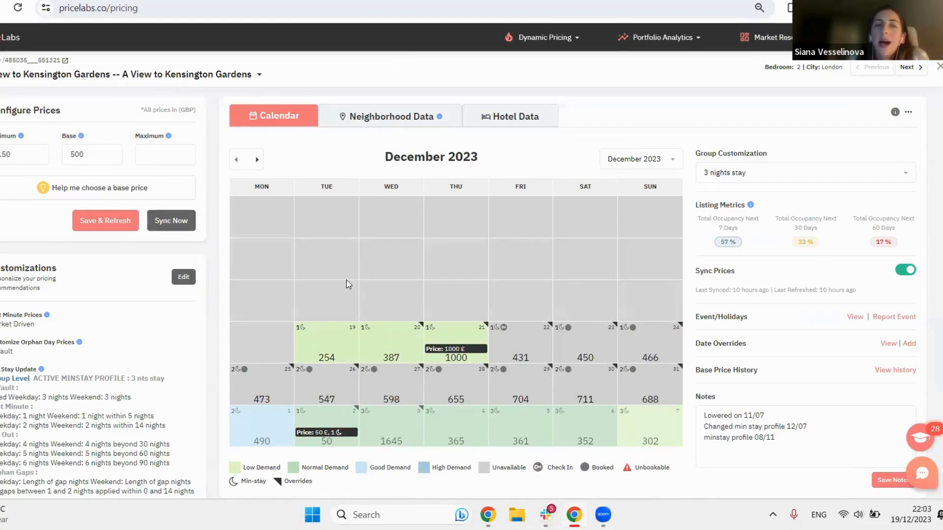
Step: Add a date-specific override for Dec 19, 2023 with a fixed price of 10 GBP, accepting a price below the minimum
left_click(335, 346)
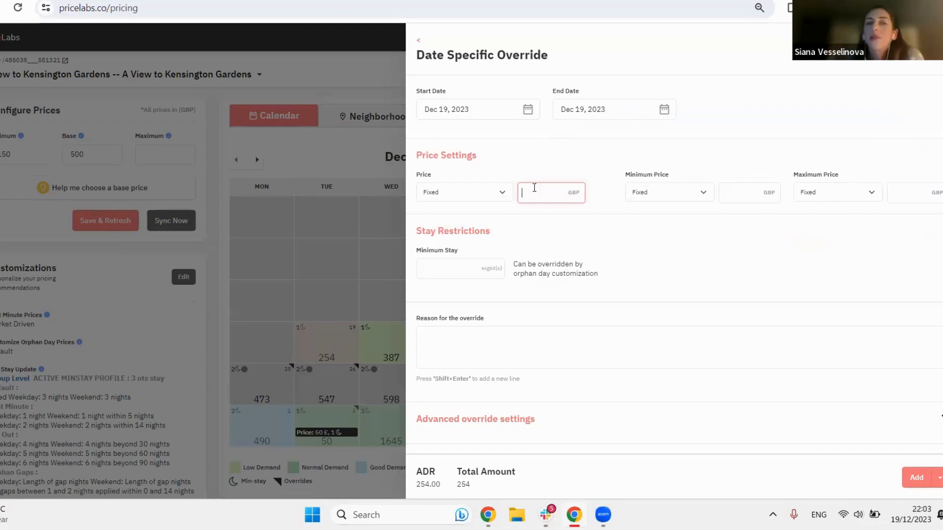
type("10")
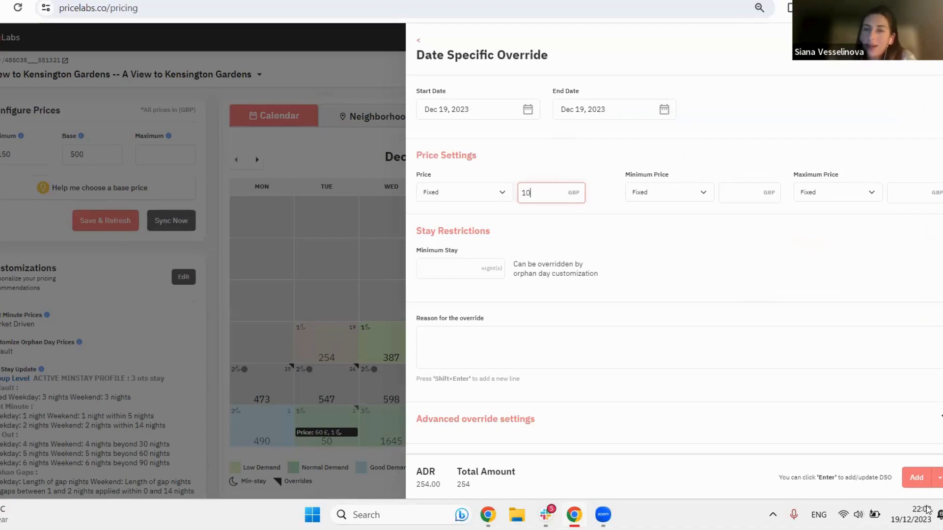
left_click(910, 478)
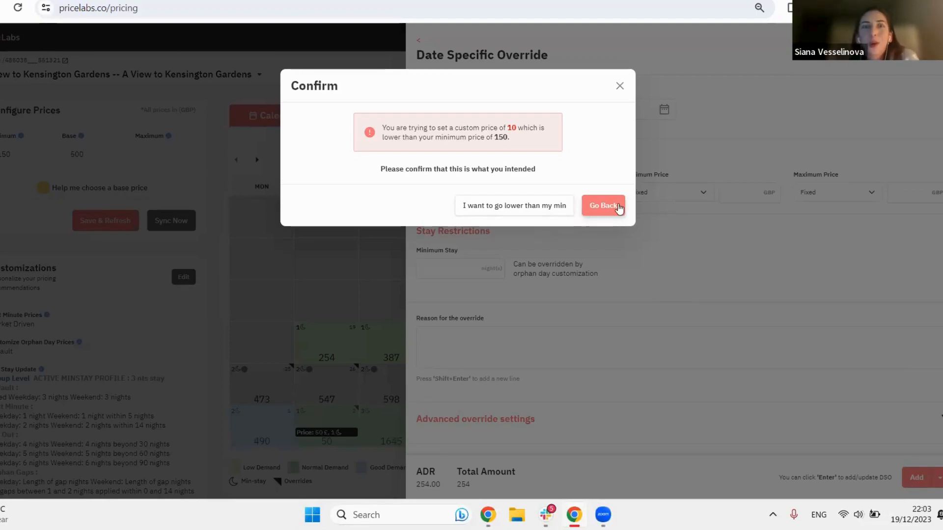
left_click(530, 207)
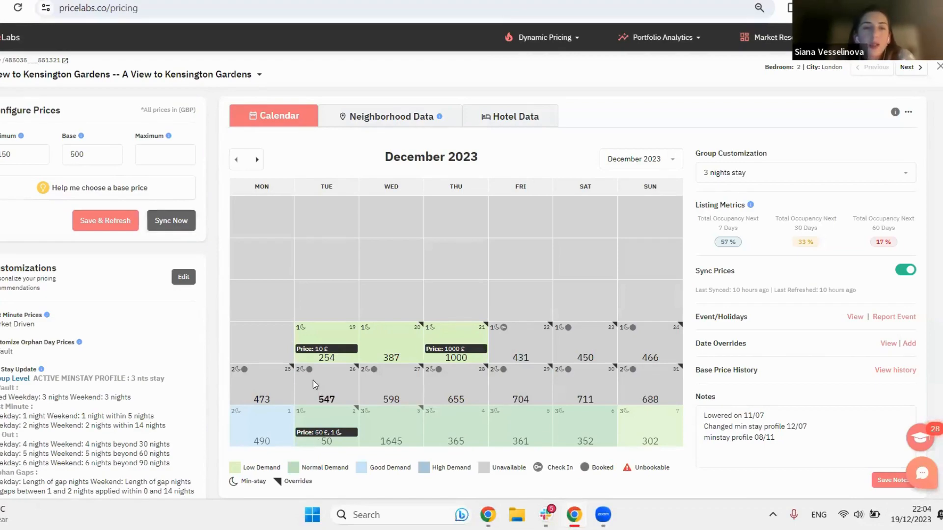
Step: Open the Multi Calendar and save and refresh the Sloane Square studio listing's pricing data
mouse_move(343, 352)
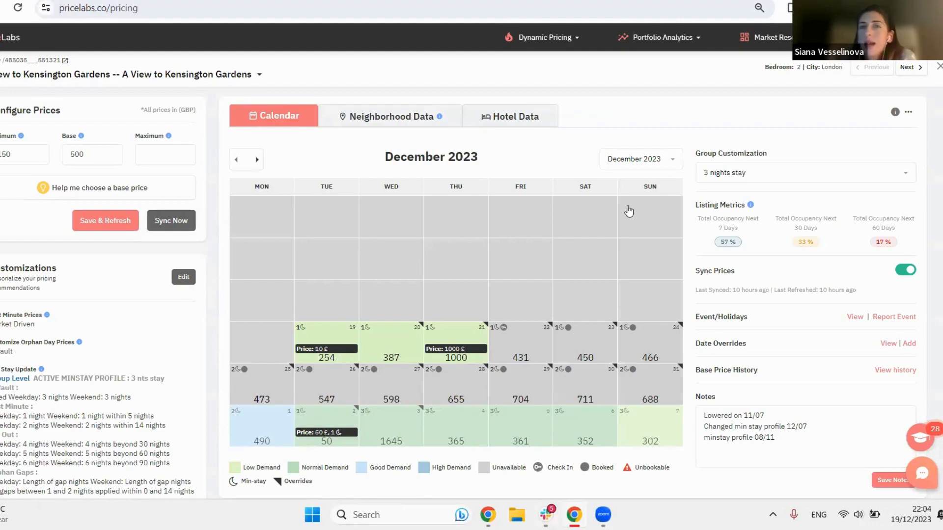
left_click(578, 42)
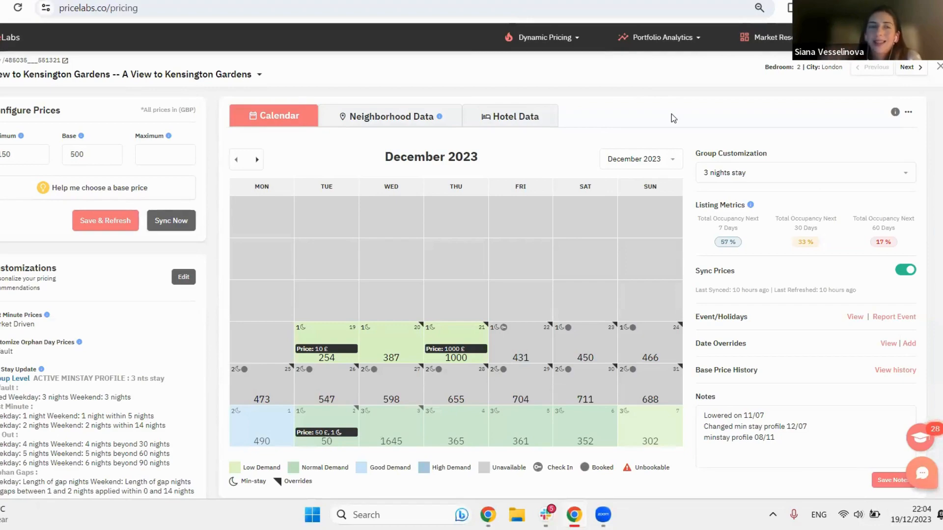
left_click(543, 38)
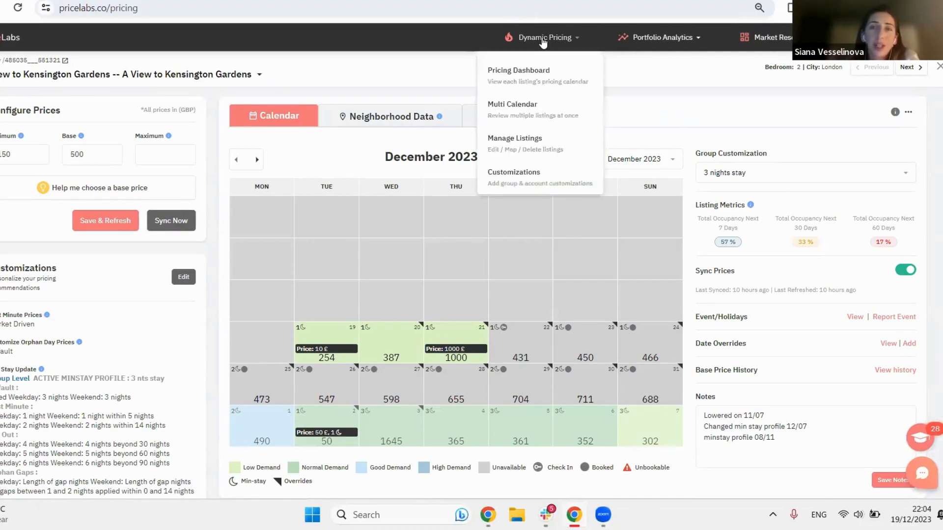
left_click(553, 107)
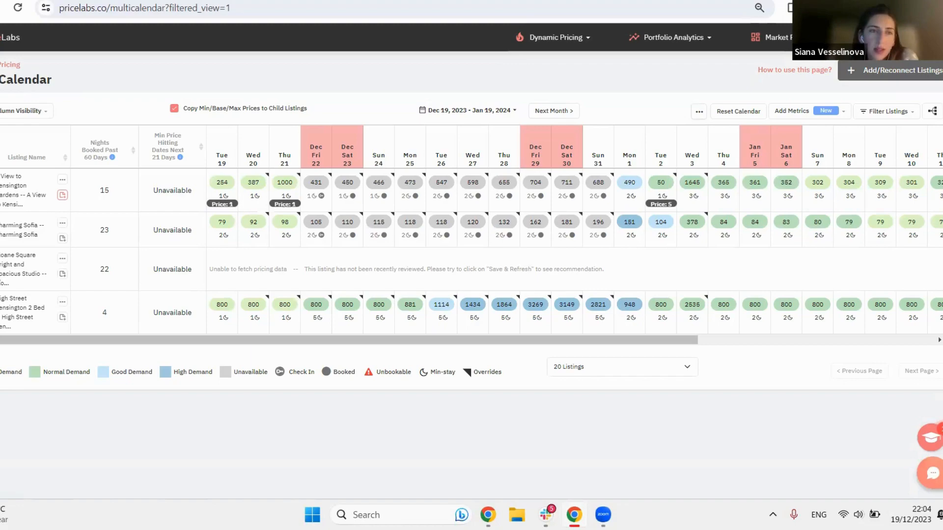
left_click(62, 258)
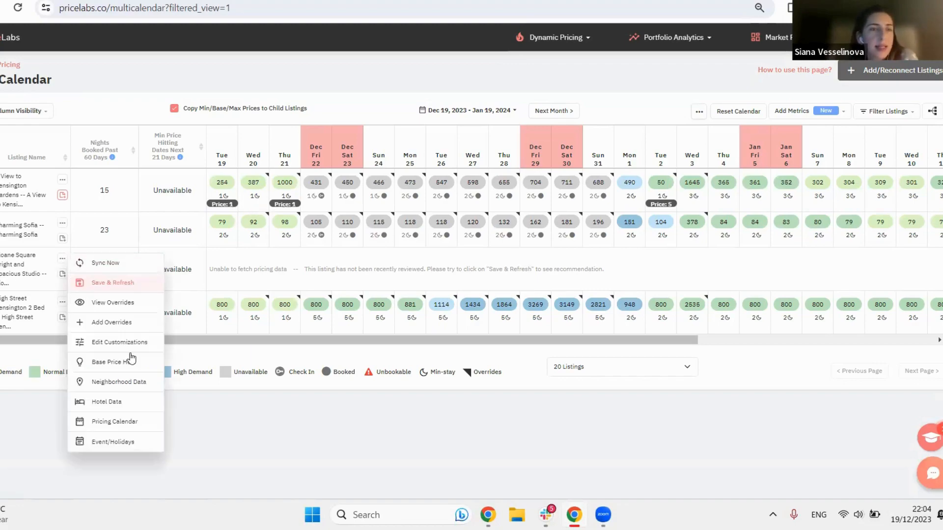
left_click(116, 263)
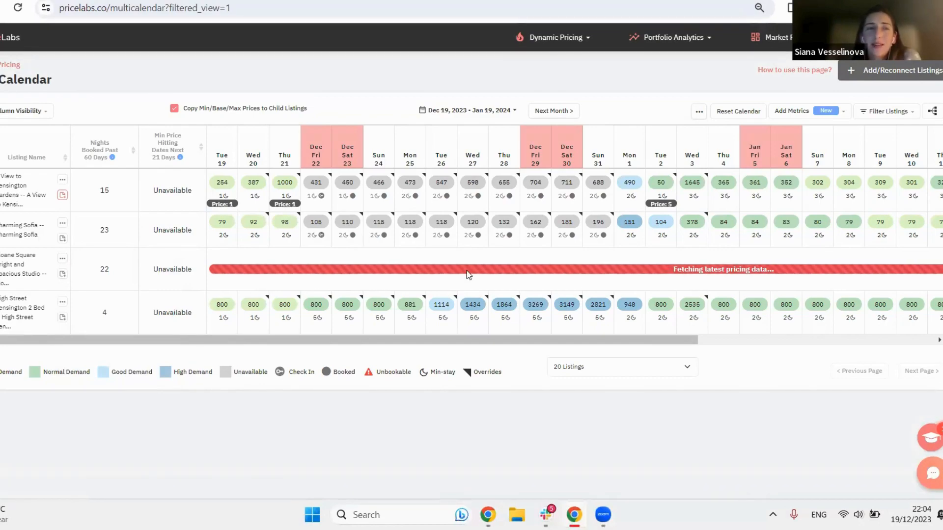
Step: Show the Last Synced, Sync Prices, Save & Refresh, Min Price and Base Price columns in the Multi Calendar
left_click(27, 113)
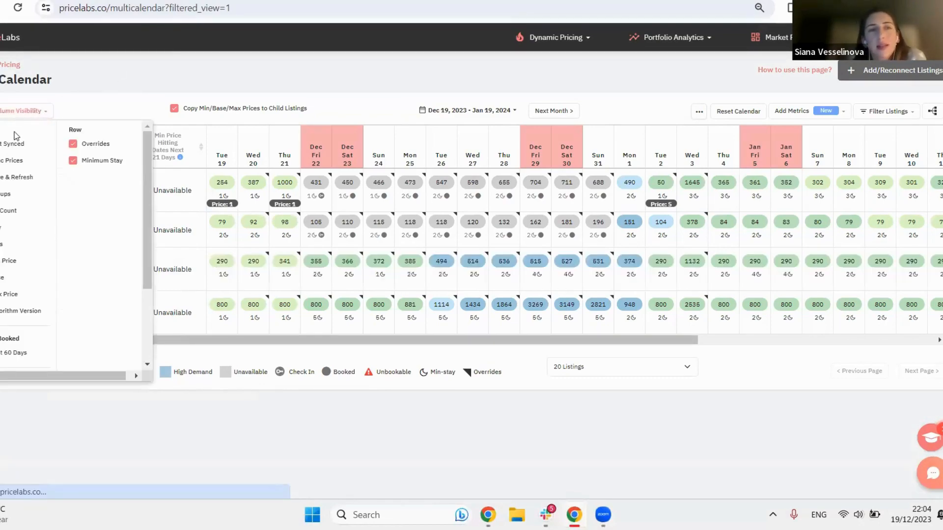
left_click(14, 145)
left_click(15, 111)
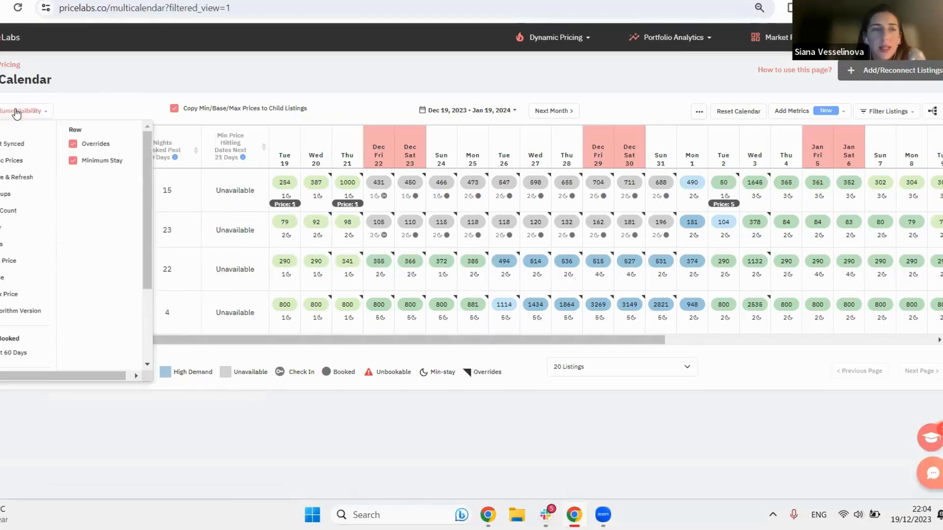
left_click(5, 261)
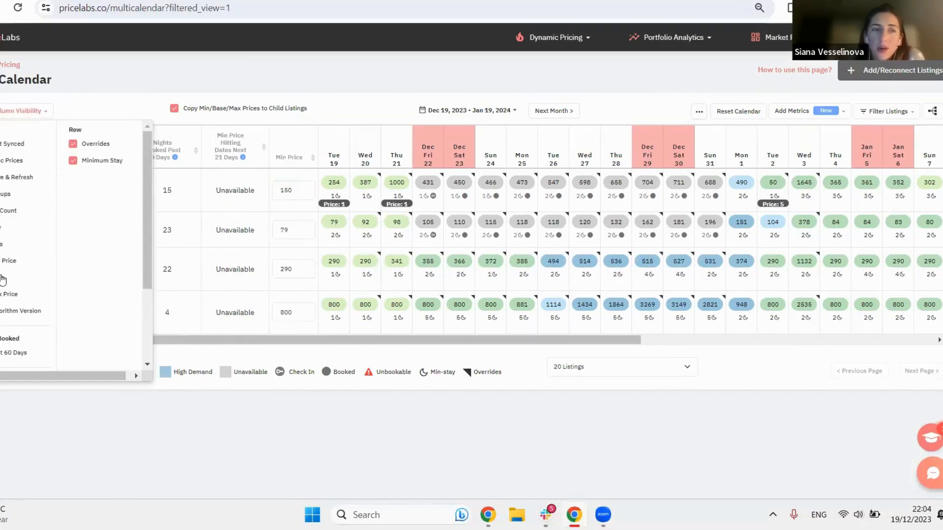
left_click(5, 278)
left_click(15, 176)
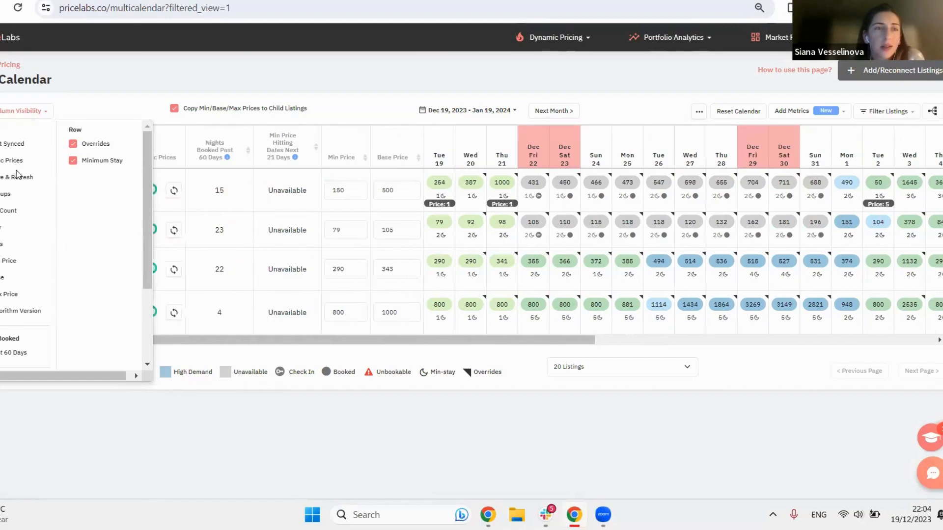
left_click(24, 110)
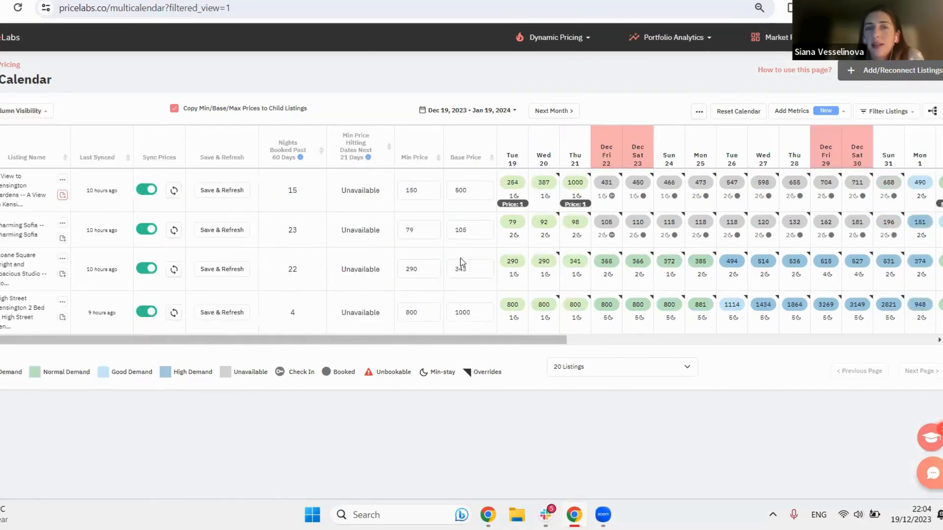
Step: Review the metrics selected for the Multi Calendar and close the selection without changes
left_click(809, 115)
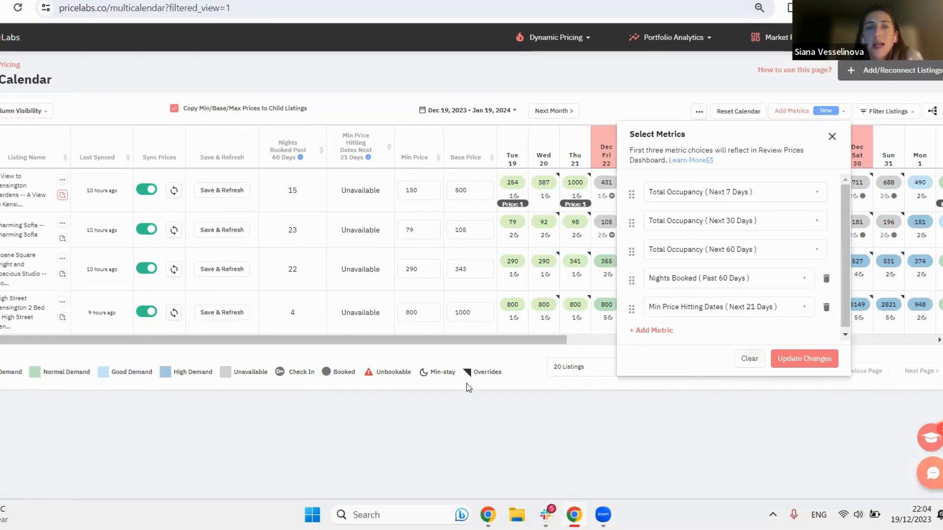
left_click_drag(373, 340, 555, 340)
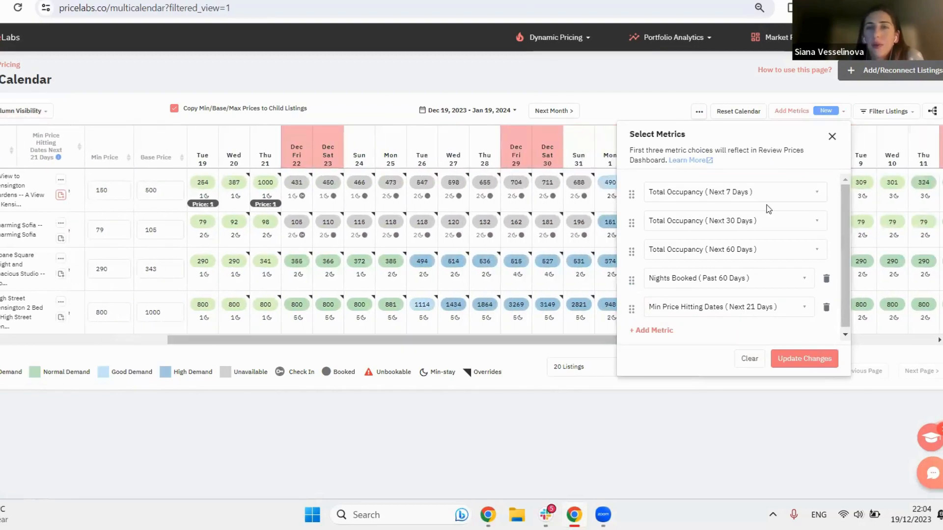
left_click(832, 136)
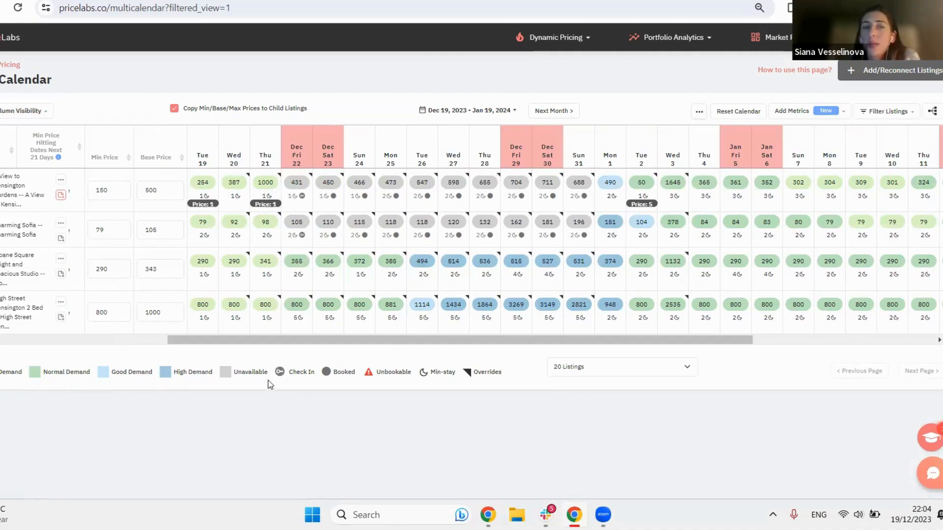
Step: Select all listings in the Multi Calendar and try to apply an override to them together
left_click(2, 190)
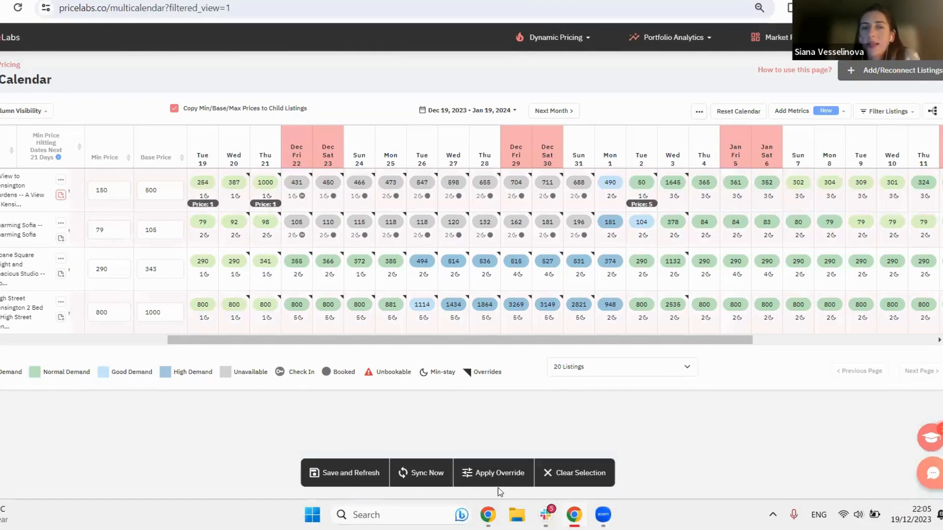
left_click(505, 475)
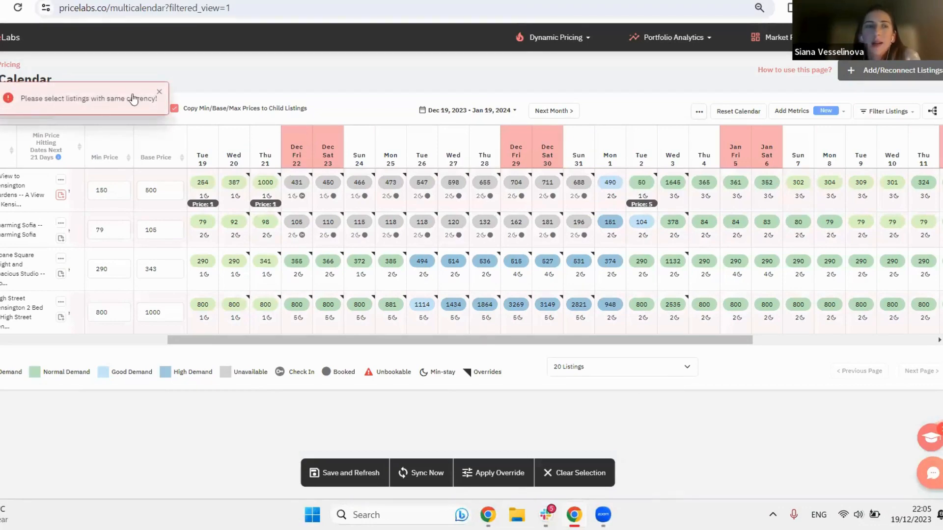
left_click(159, 93)
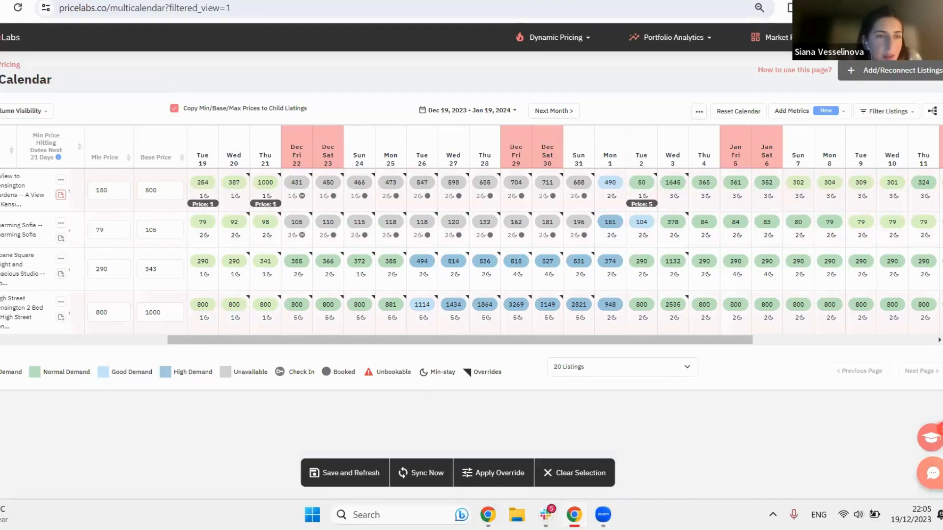
Step: Apply a bulk date-specific override with a fixed price of 1000 GBP to the selected listings from Jan 02 to Jan 08, 2024
left_click(505, 476)
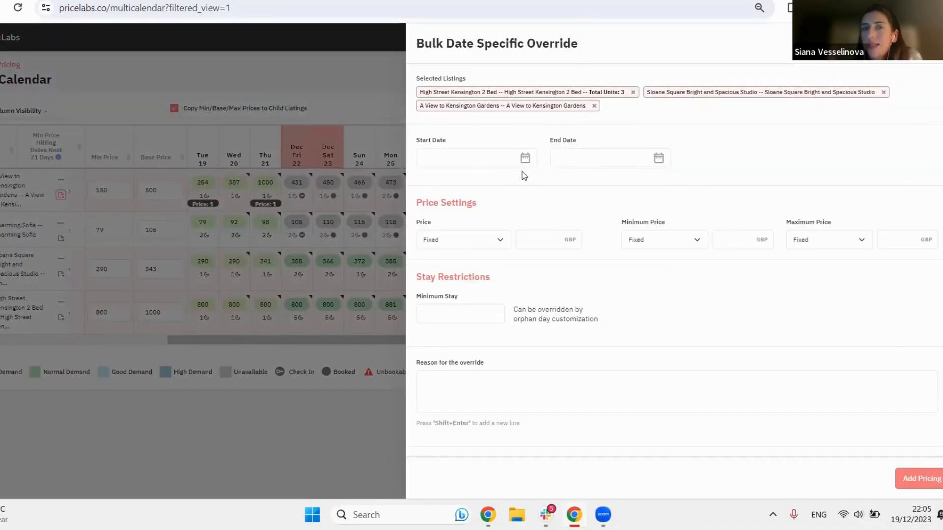
left_click(500, 160)
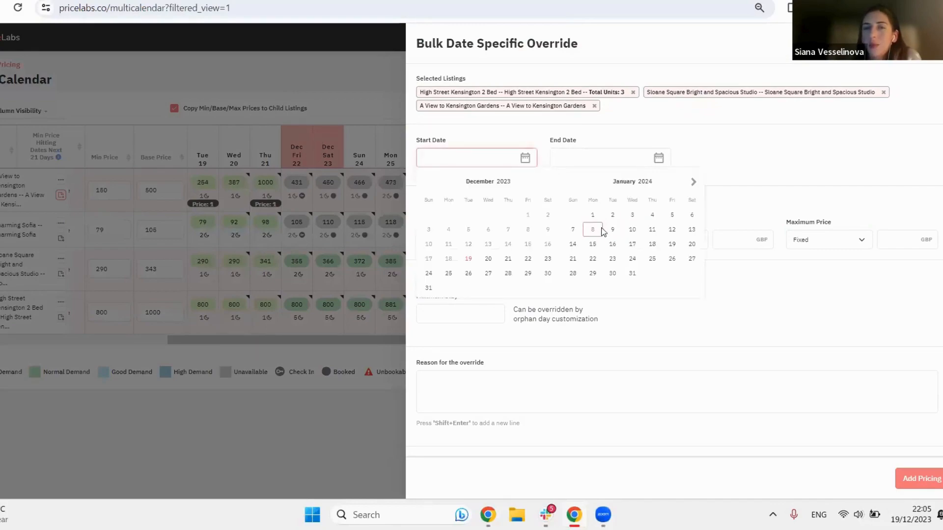
left_click(594, 229)
left_click(613, 216)
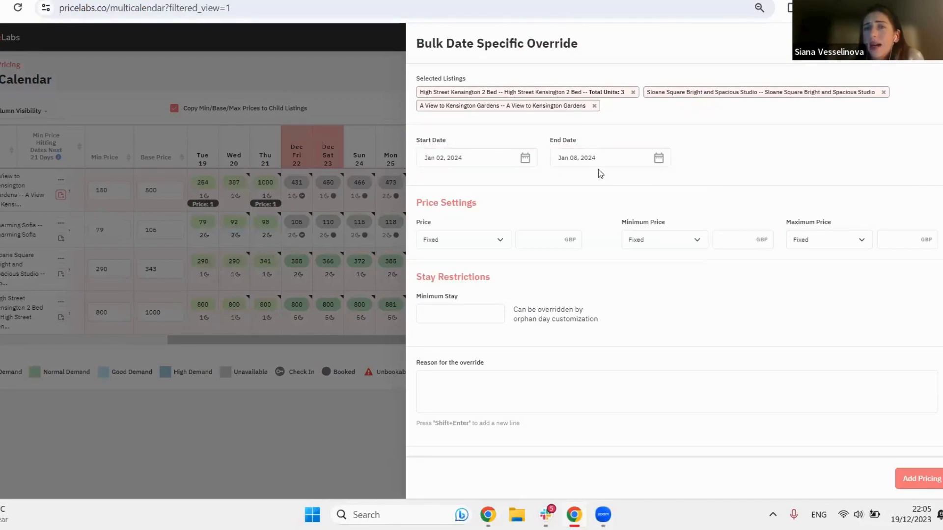
left_click(539, 245)
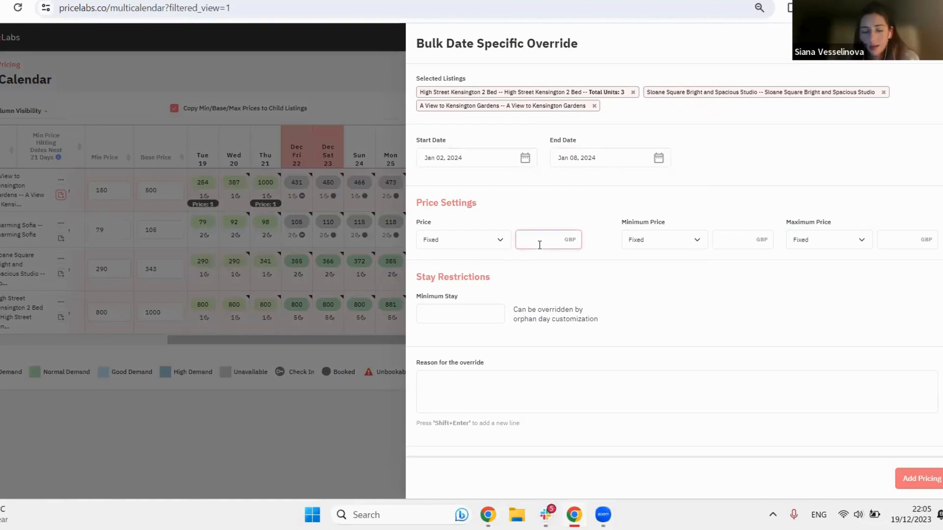
type("1000")
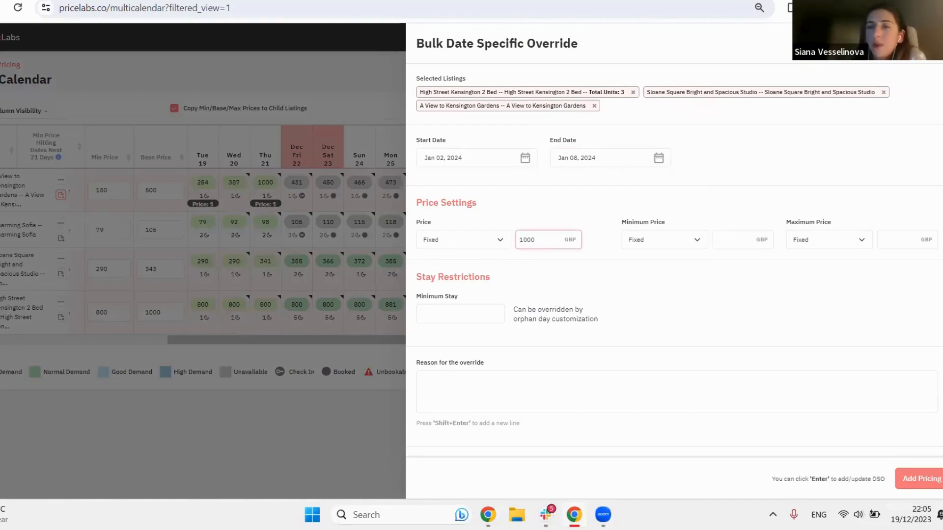
left_click(923, 479)
left_click(609, 202)
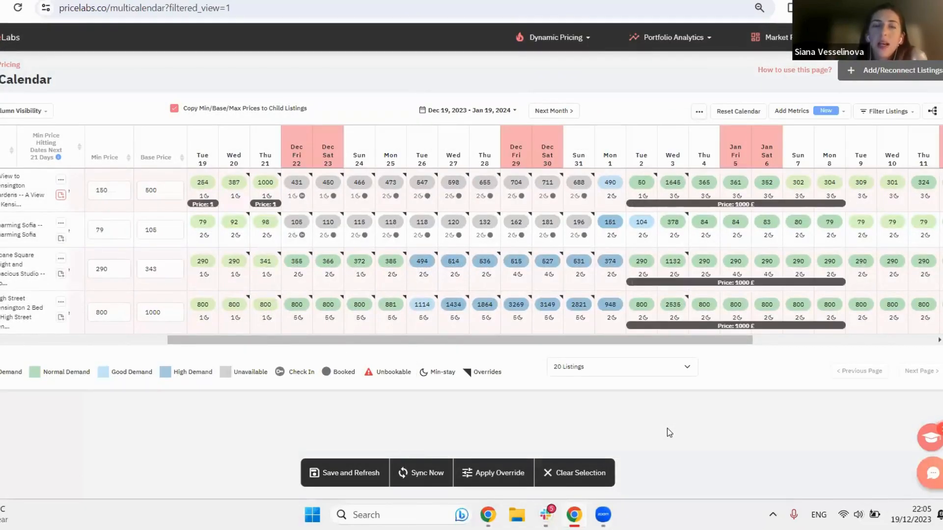
left_click(61, 179)
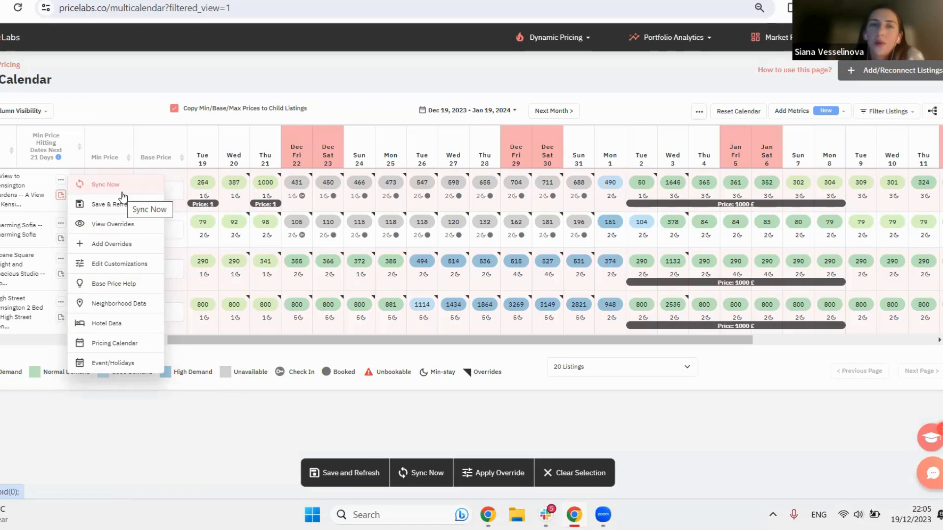
left_click(182, 430)
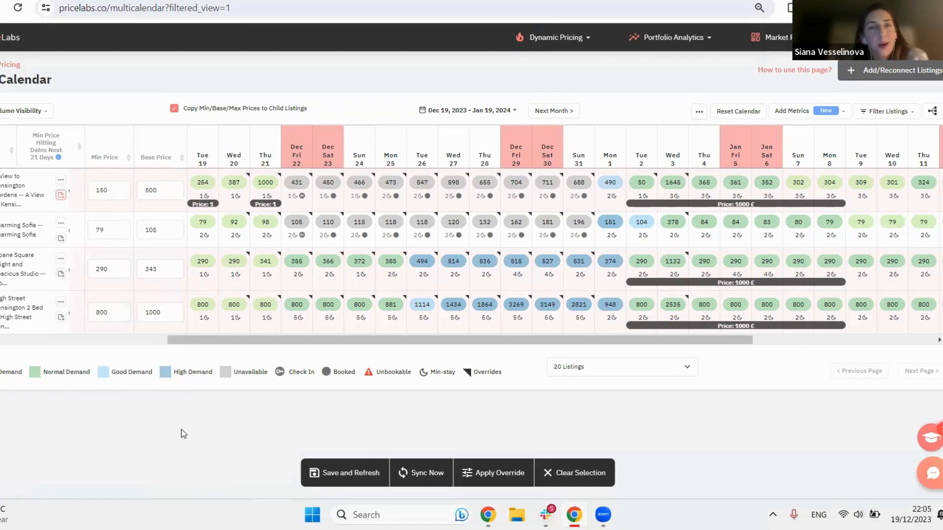
Step: Open the dynamic pricing Customizations page, look at the Groups level and return to the Accounts level
left_click(547, 39)
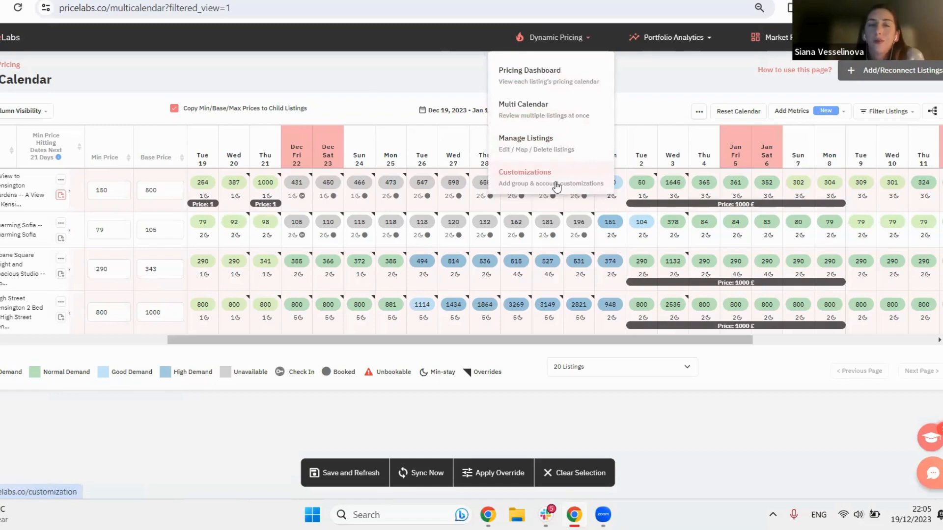
left_click(522, 177)
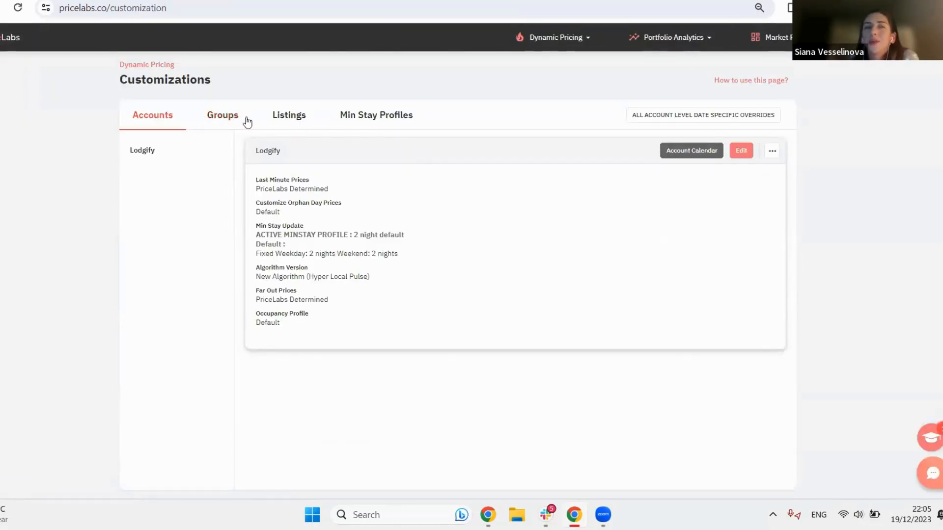
left_click(231, 115)
left_click(155, 112)
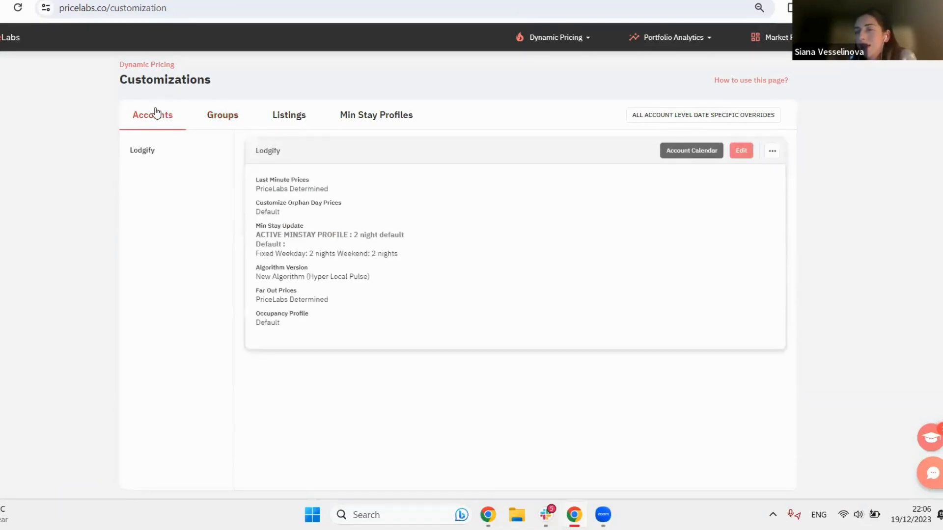
Step: View the Lodgify account calendar for January 2024 and examine the override settings for Jan 15 to Jan 17 without adding an override
left_click(676, 153)
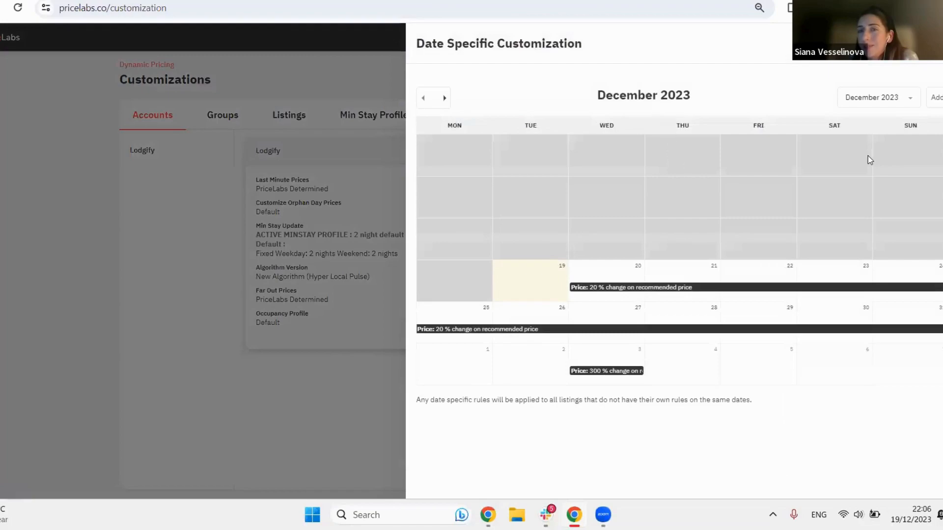
left_click(444, 98)
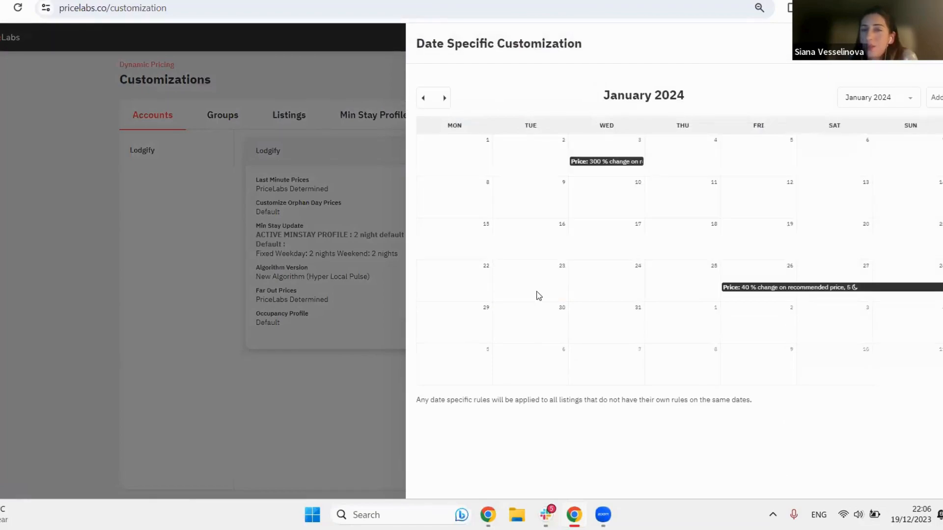
left_click_drag(454, 244, 619, 242)
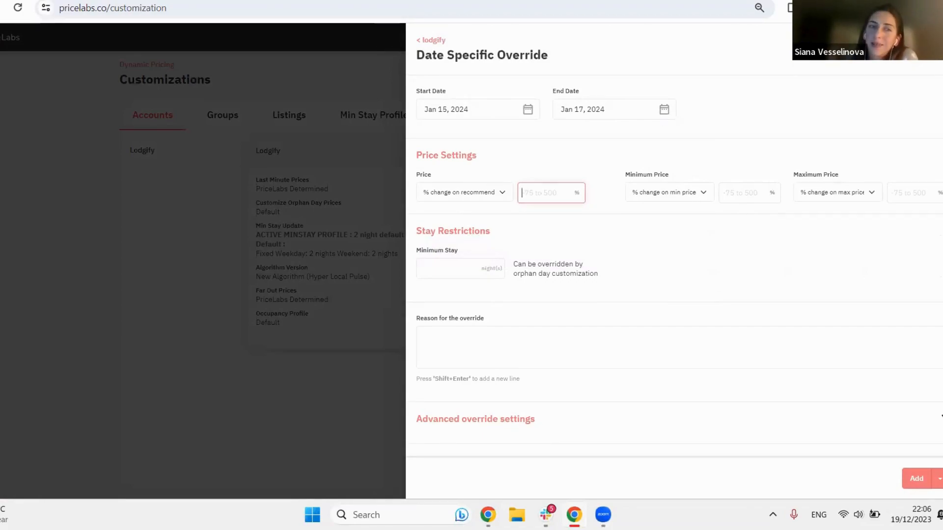
key("Escape")
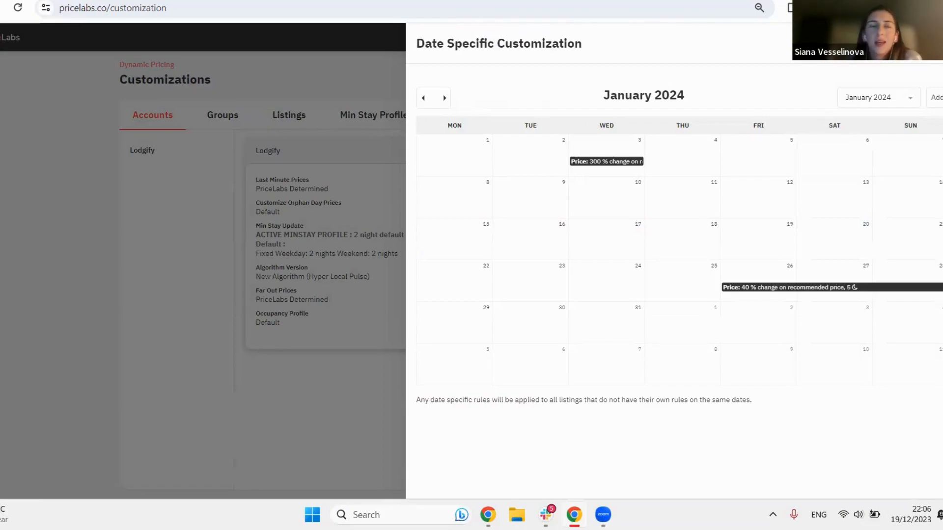
left_click(933, 44)
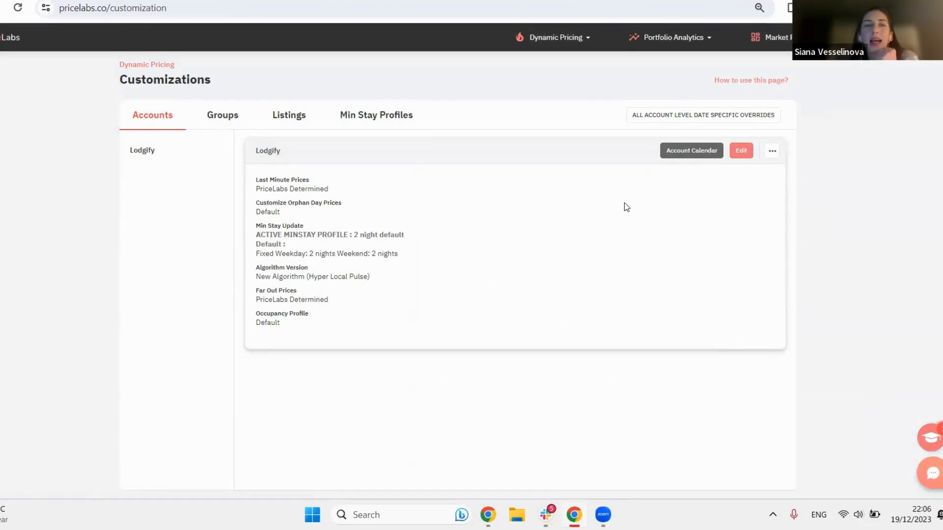
Step: Open the list of Min Stay Profiles in Customizations
left_click(409, 120)
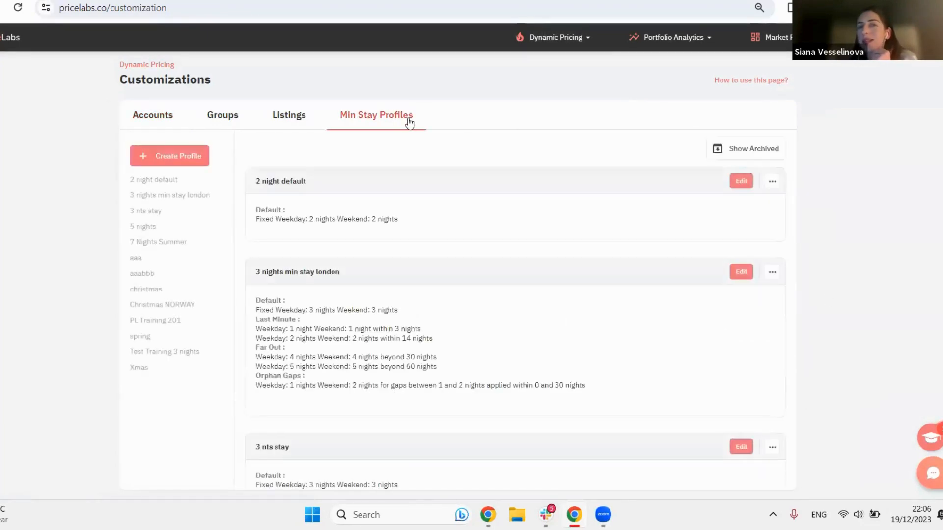